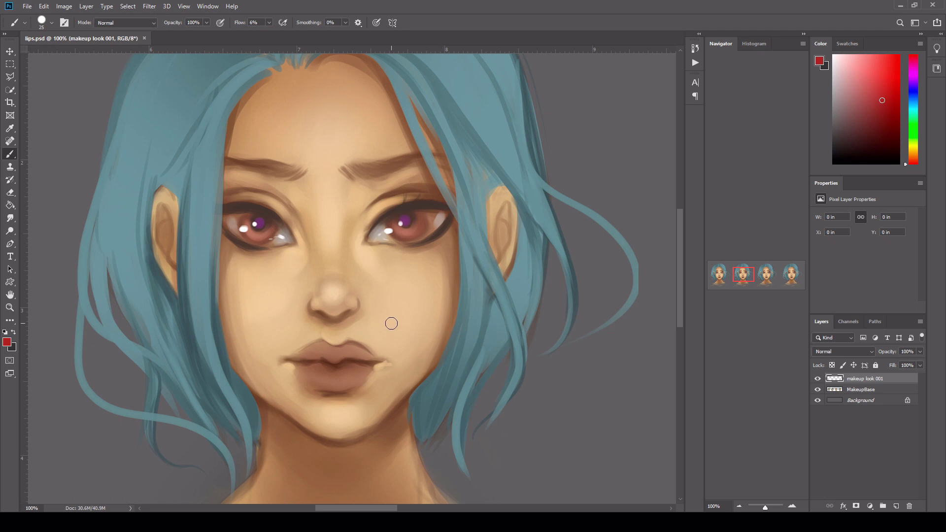
Set the makeup look 001 layer's blend mode to Overlay and paint the lips red with a 35 px brush.
key(bracketright)
key(bracketright)
click(838, 351)
scroll(838, 351, down, 12)
key(Return)
mouse_move(306, 354)
mouse_down()
mouse_move(366, 357)
mouse_move(324, 365)
mouse_move(344, 376)
mouse_move(318, 381)
mouse_move(307, 369)
mouse_move(353, 369)
mouse_move(339, 383)
mouse_move(359, 366)
mouse_move(350, 382)
mouse_move(356, 373)
mouse_move(308, 369)
mouse_move(315, 377)
mouse_move(308, 355)
mouse_move(368, 361)
mouse_move(339, 381)
mouse_move(319, 371)
mouse_move(350, 370)
mouse_move(319, 378)
mouse_move(333, 370)
mouse_move(340, 380)
mouse_move(339, 356)
mouse_up()
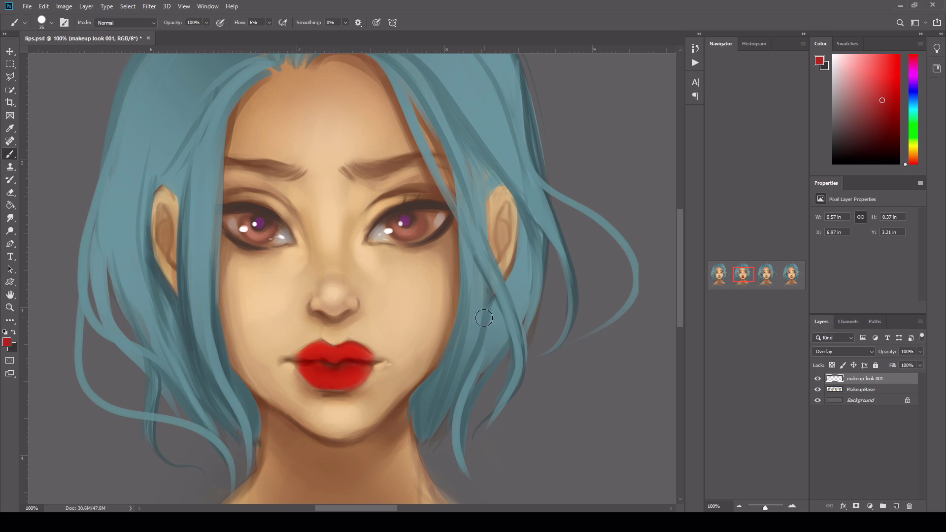
Reduce the makeup look 001 layer's opacity to 60%.
click(906, 352)
text(80)
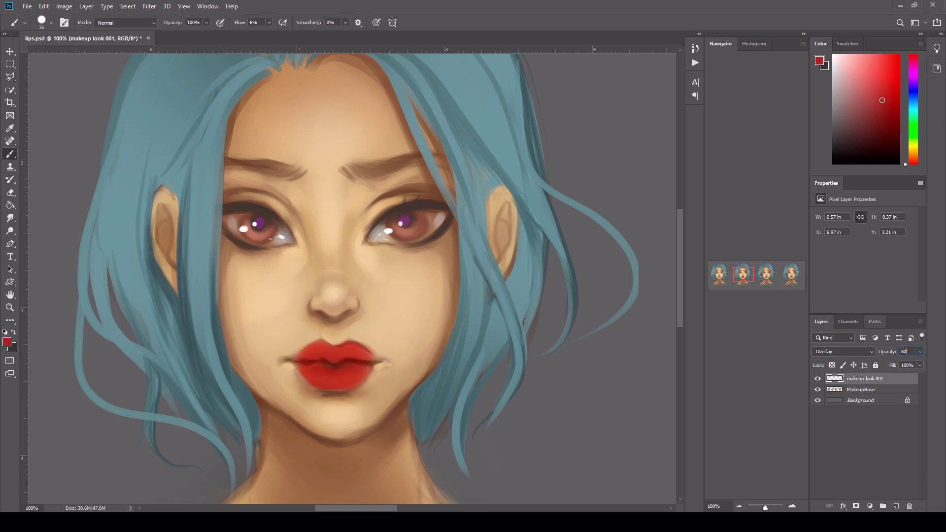
key(BackSpace)
key(BackSpace)
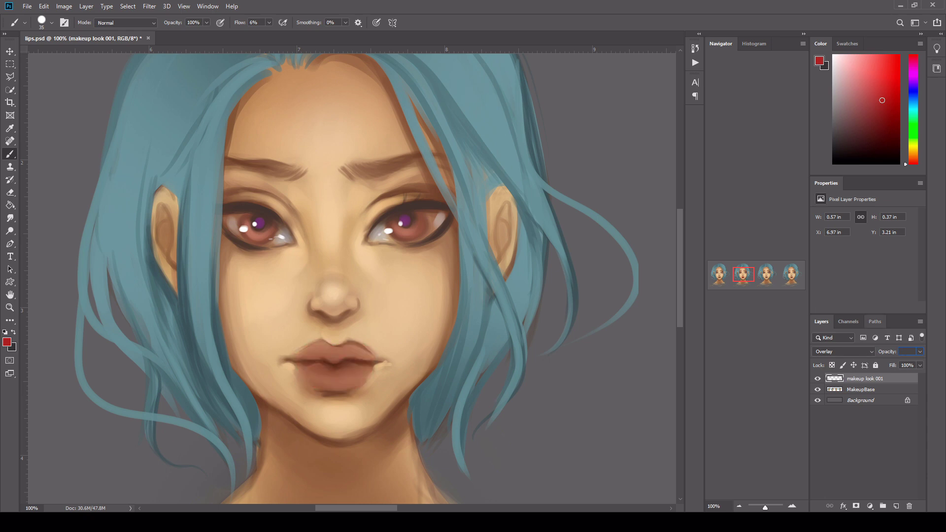
text(60)
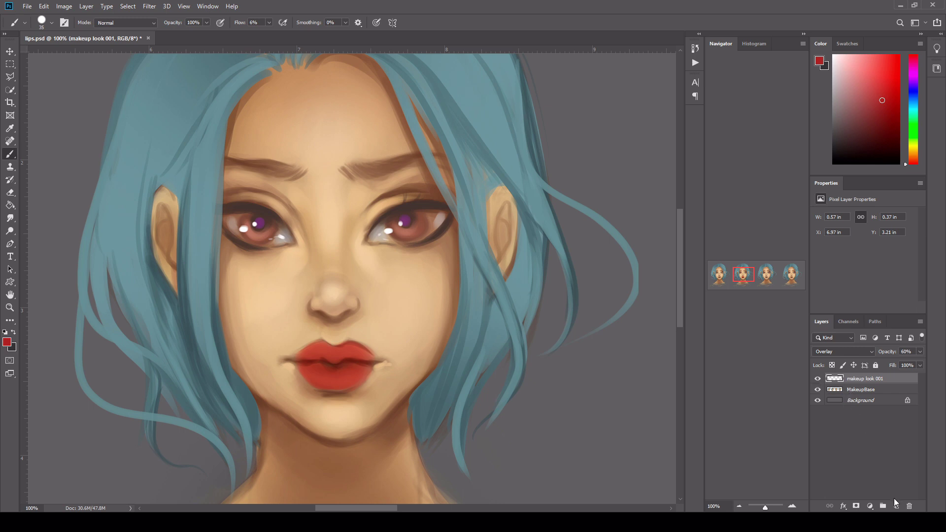
Add a new layer above makeup look 001 and set its blend mode to Soft Light.
click(895, 505)
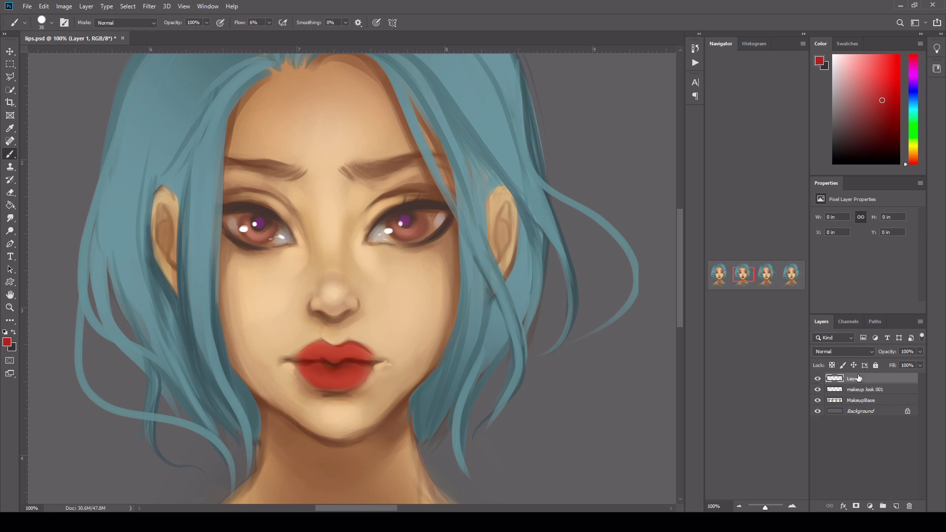
click(835, 351)
key(Down)
key(Down)
key(Down)
key(Down)
key(Down)
key(Down)
key(Down)
key(Down)
key(Down)
key(Down)
key(Down)
key(Down)
key(Down)
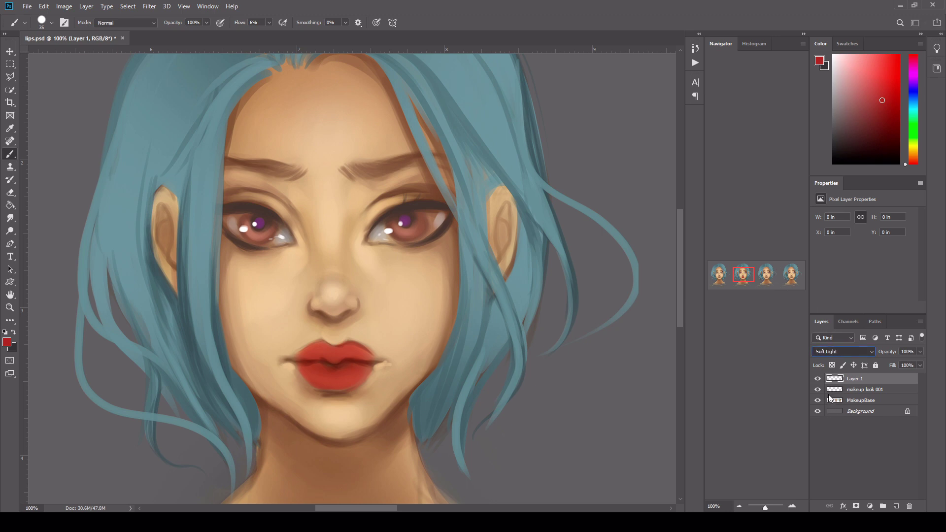
Rename the new Soft Light layer as "Makeup look 001 - soft".
double_click(853, 378)
text(M)
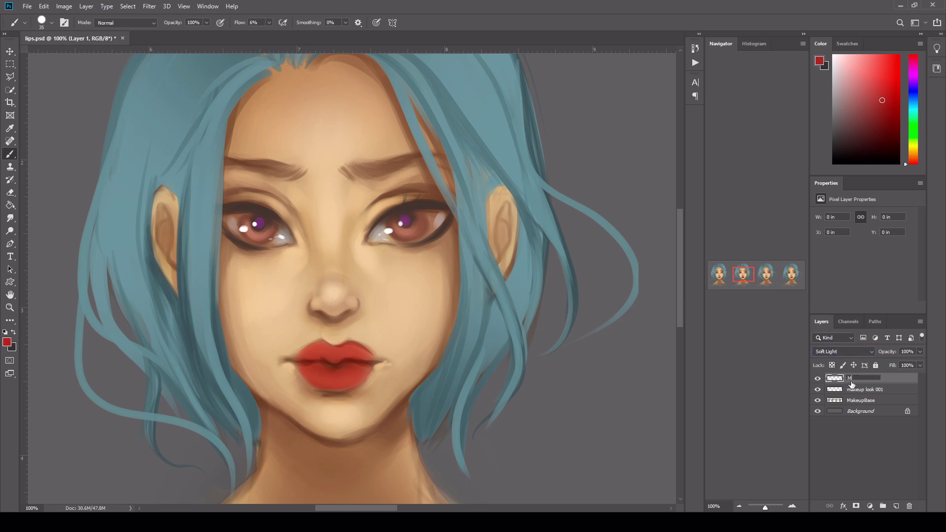
text(akeup look 001 - soft)
key(Return)
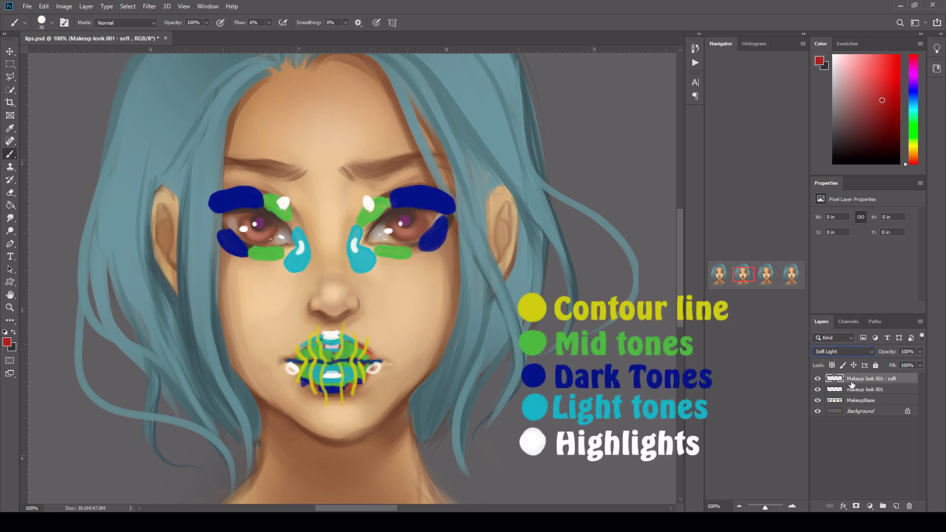
Shade the lip corners, mouth line and outer lip edges with dark grey using a smaller brush.
click(832, 137)
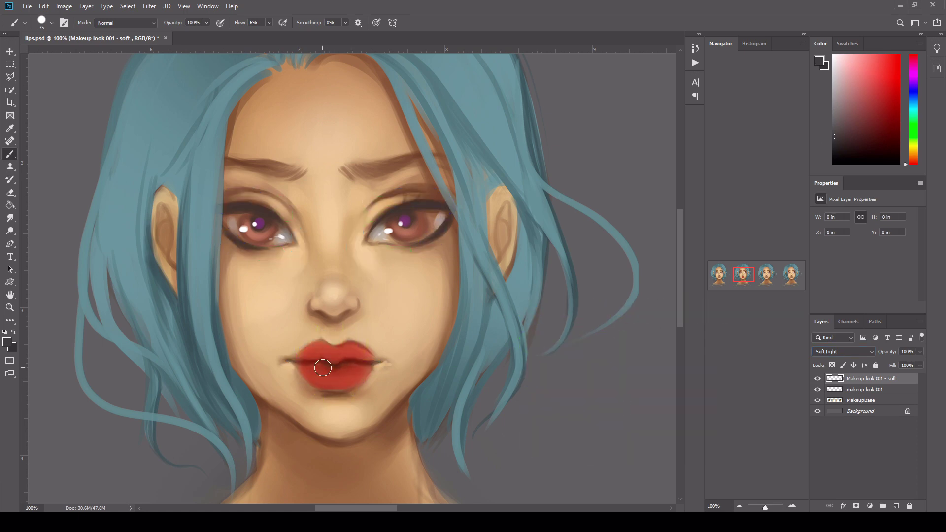
key(bracketleft)
key(bracketleft)
key(bracketleft)
mouse_move(291, 361)
mouse_down()
mouse_move(378, 364)
mouse_move(322, 359)
mouse_move(348, 361)
mouse_move(362, 327)
mouse_move(328, 344)
mouse_move(340, 367)
mouse_move(327, 361)
mouse_move(349, 355)
mouse_move(321, 355)
mouse_move(350, 369)
mouse_move(321, 367)
mouse_move(345, 373)
mouse_move(321, 371)
mouse_move(335, 382)
mouse_move(324, 384)
mouse_move(337, 371)
mouse_move(326, 373)
mouse_move(339, 403)
mouse_move(328, 387)
mouse_move(338, 388)
mouse_move(323, 384)
mouse_move(350, 383)
mouse_move(315, 381)
mouse_up()
Brush light grey onto the lower lip with a 25 px brush at 3% flow to build the light tones.
key(bracketright)
key(bracketright)
key(bracketright)
key(bracketright)
click(236, 23)
text(3)
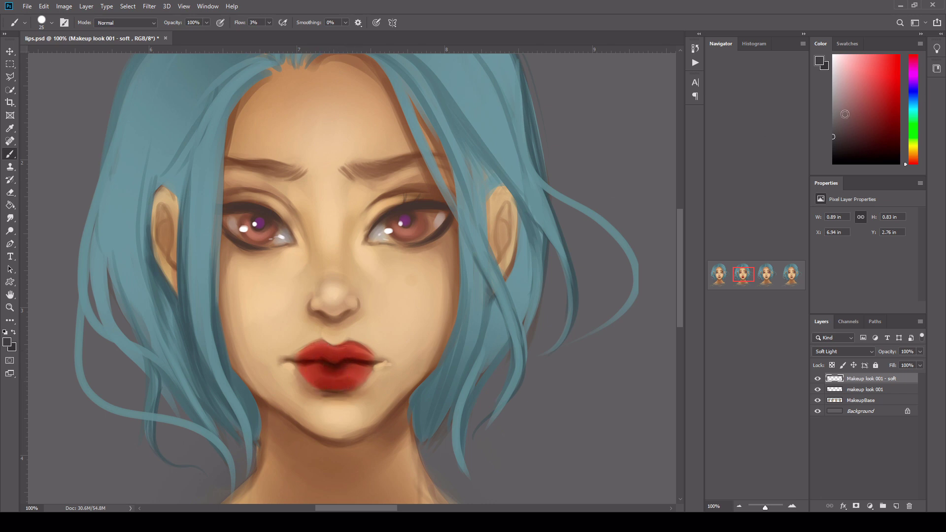
drag(852, 121, 832, 81)
mouse_move(328, 376)
mouse_down()
mouse_move(353, 374)
mouse_move(309, 373)
mouse_up()
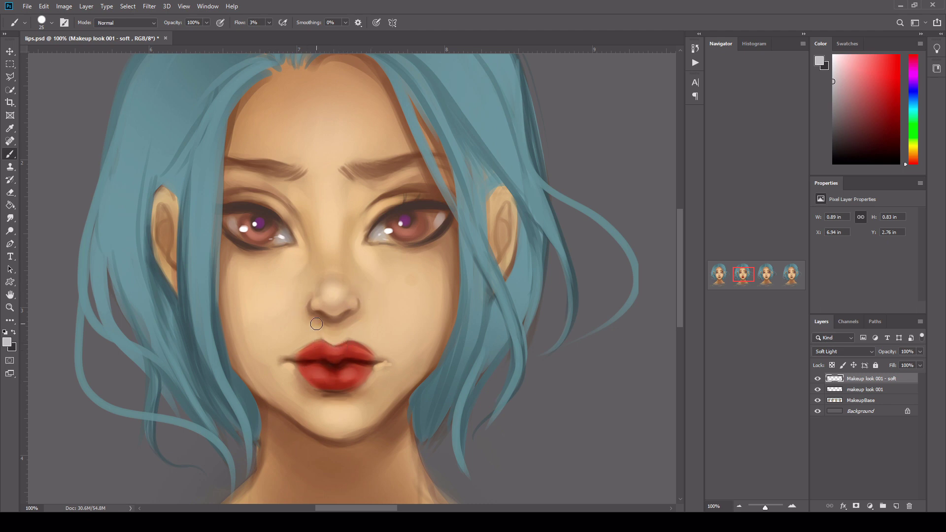
Reduce the brush size for fine work and add a new top layer named "details".
key(bracketleft)
key(bracketleft)
key(bracketleft)
key(bracketleft)
key(bracketleft)
key(bracketleft)
click(894, 506)
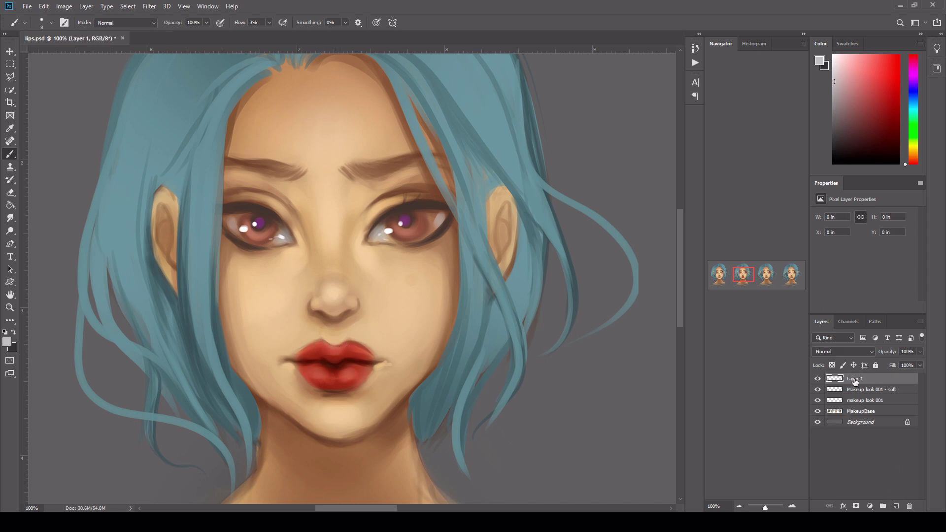
double_click(860, 378)
text(details)
key(Return)
Sample the red of the upper lip, lighten it slightly, and paint fine detail along the upper lip's edge and centre.
alt+click(324, 343)
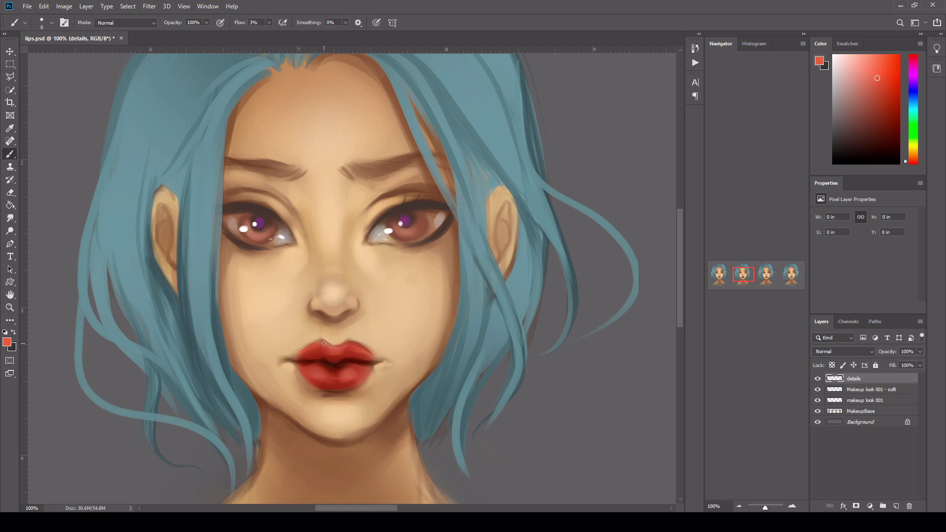
drag(324, 343, 333, 347)
click(873, 70)
drag(327, 343, 344, 365)
Soften the light tones on both lips with light red, using a 25 px brush at 20% opacity.
key(bracketright)
key(bracketright)
key(bracketright)
mouse_move(325, 378)
mouse_down()
mouse_move(321, 371)
mouse_move(376, 379)
mouse_move(350, 370)
mouse_move(359, 373)
mouse_move(325, 382)
mouse_up()
key(2)
drag(323, 351, 363, 351)
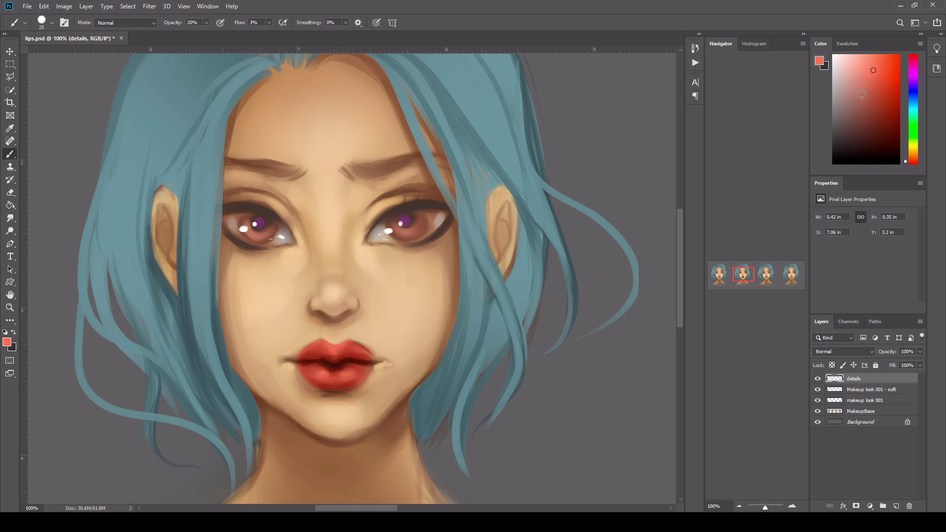
Paint small pale pink highlights on the lips with a 7 px brush and set the details layer's opacity to 70%.
click(852, 67)
drag(852, 67, 844, 61)
click(220, 23)
key(bracketleft)
key(bracketleft)
key(bracketleft)
key(bracketleft)
key(bracketleft)
key(bracketleft)
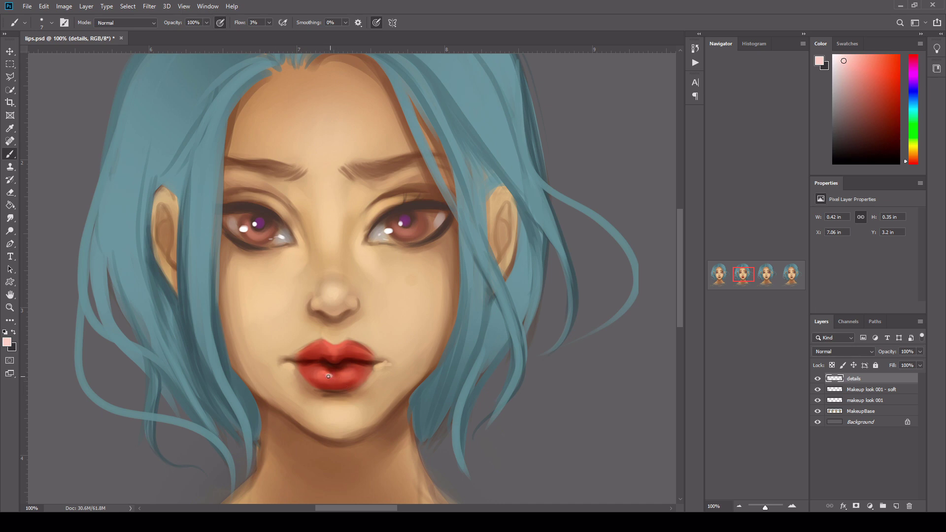
click(220, 23)
drag(911, 363, 904, 362)
Compare the painted lips with the neighbouring portraits, and inspect them close up at 200%.
key(z)
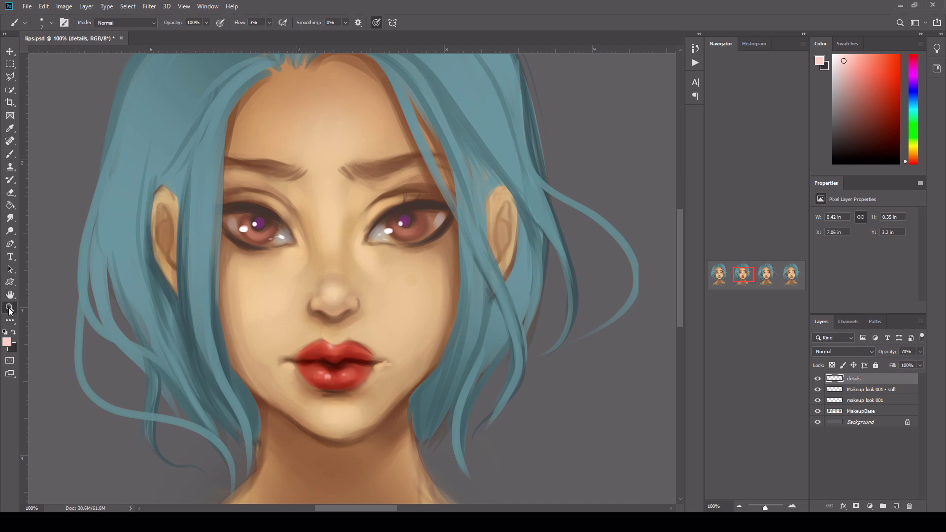
alt+click(261, 306)
alt+click(261, 305)
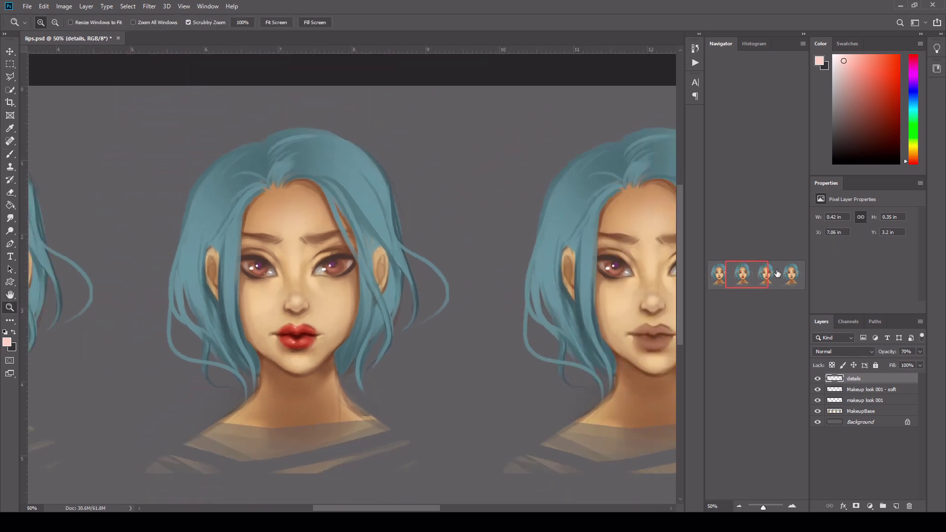
drag(762, 272, 743, 270)
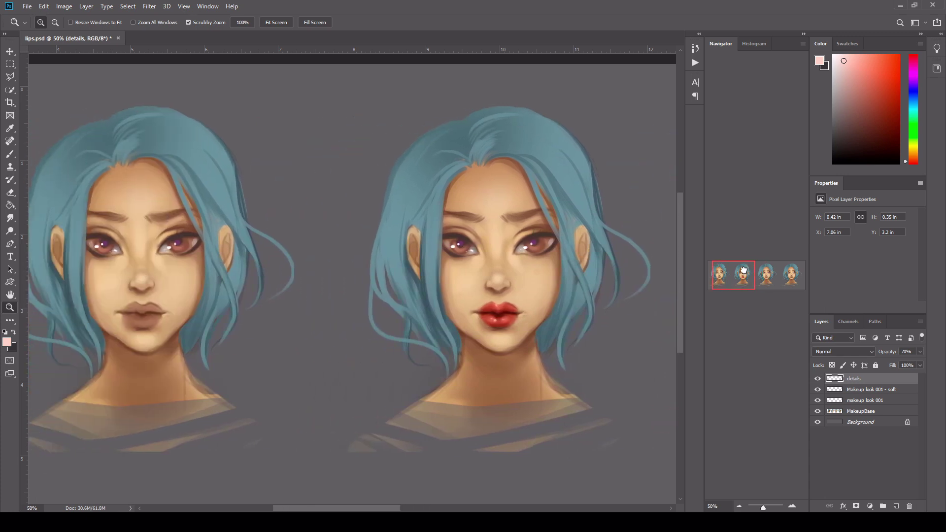
drag(744, 270, 750, 270)
click(393, 338)
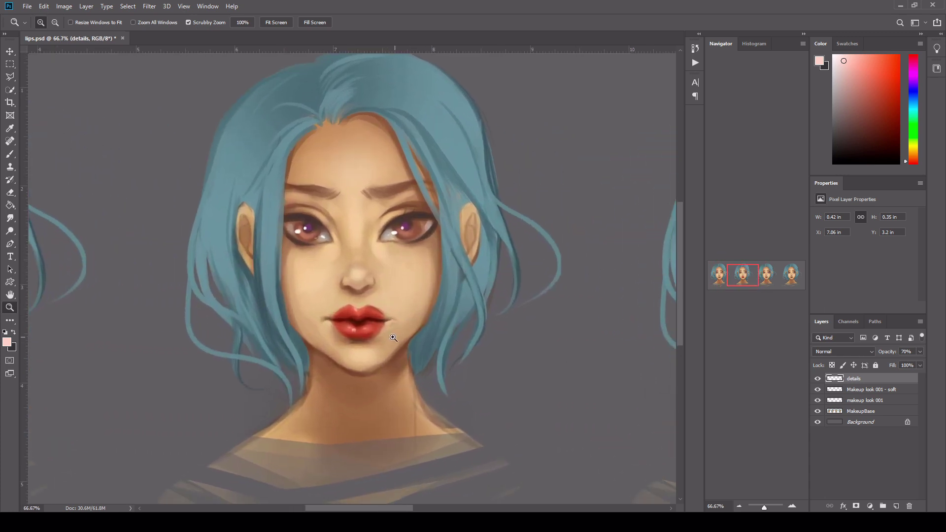
click(393, 338)
click(393, 338)
click(742, 275)
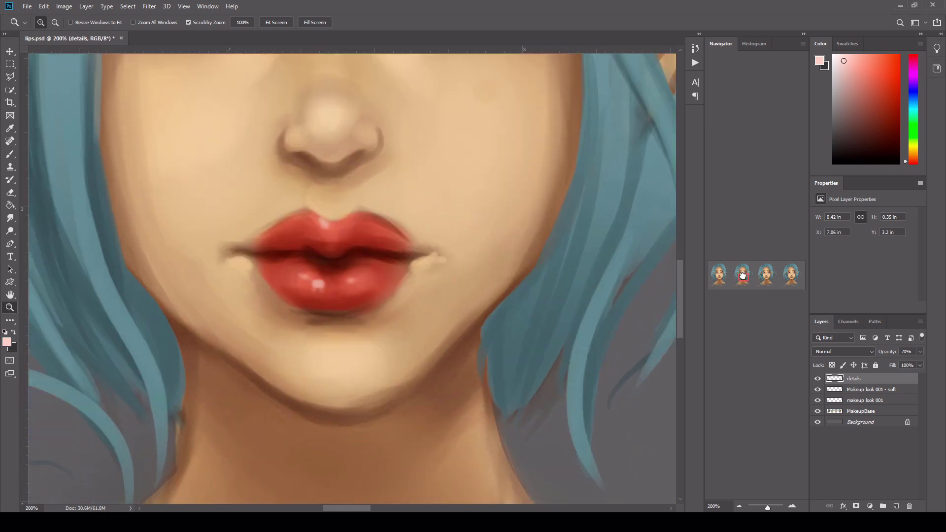
drag(742, 275, 741, 276)
Add small near-white highlights to the lower lip on the details layer, undoing the last stroke.
click(10, 153)
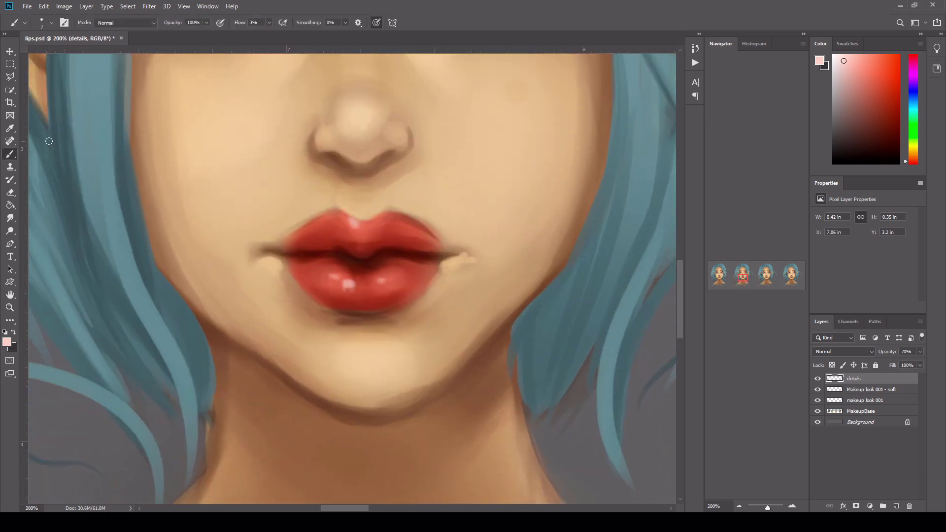
click(840, 55)
drag(352, 282, 352, 284)
key(bracketleft)
key(bracketleft)
key(bracketleft)
key(ctrl+z)
Add a new top layer named "eyeshadow" and set its blend mode to Overlay.
click(10, 307)
alt+click(350, 212)
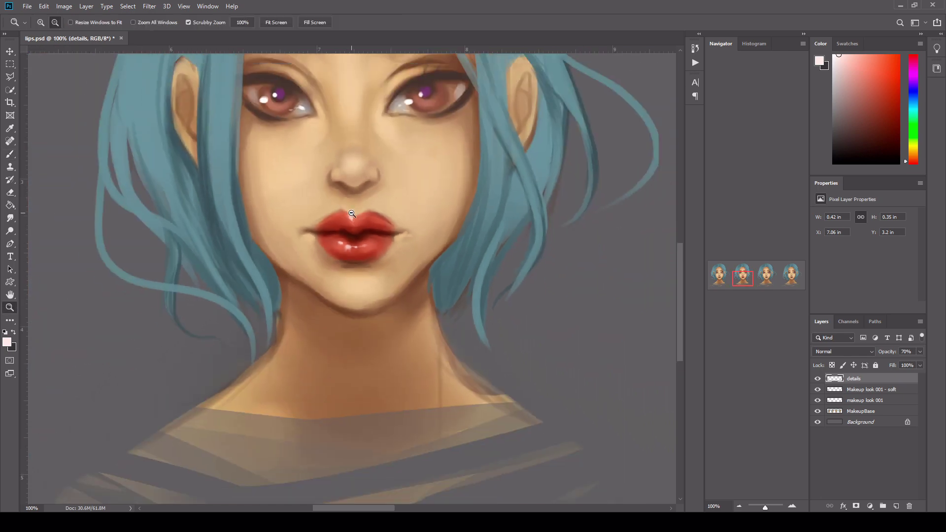
drag(680, 297, 678, 262)
mouse_move(744, 280)
mouse_down()
mouse_move(727, 276)
mouse_move(746, 276)
mouse_up()
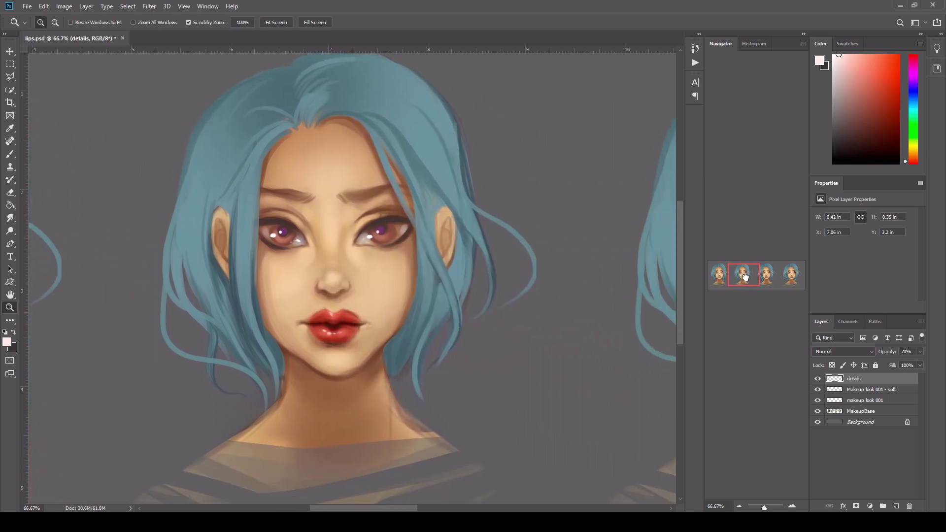
click(354, 240)
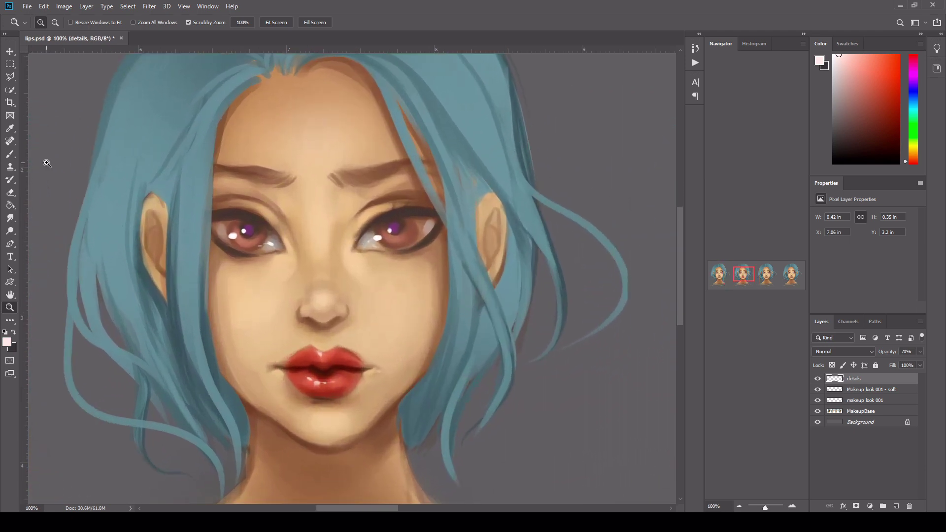
click(9, 154)
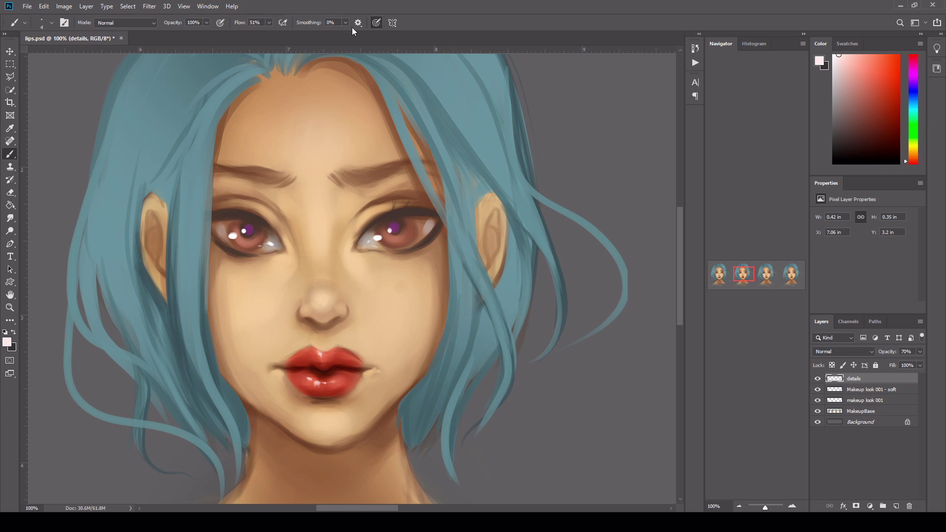
click(896, 506)
double_click(854, 378)
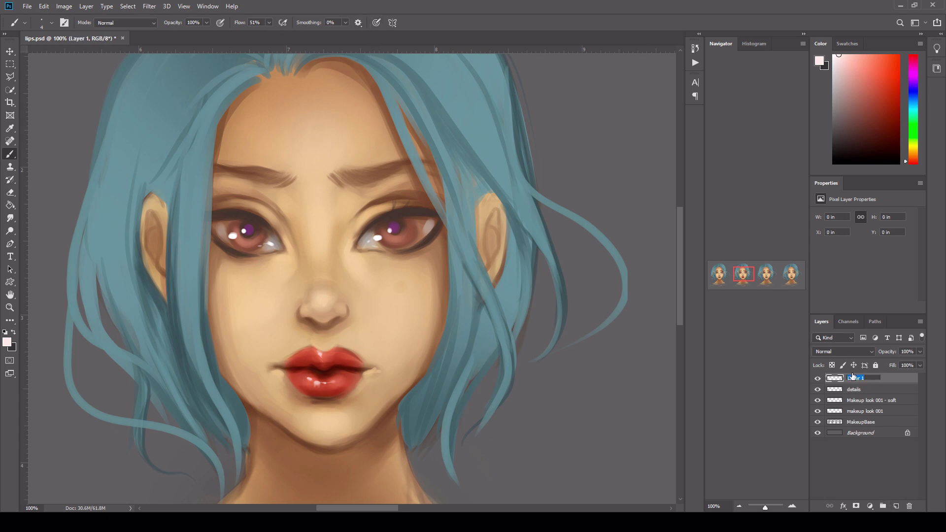
text(eyeshadow)
key(Return)
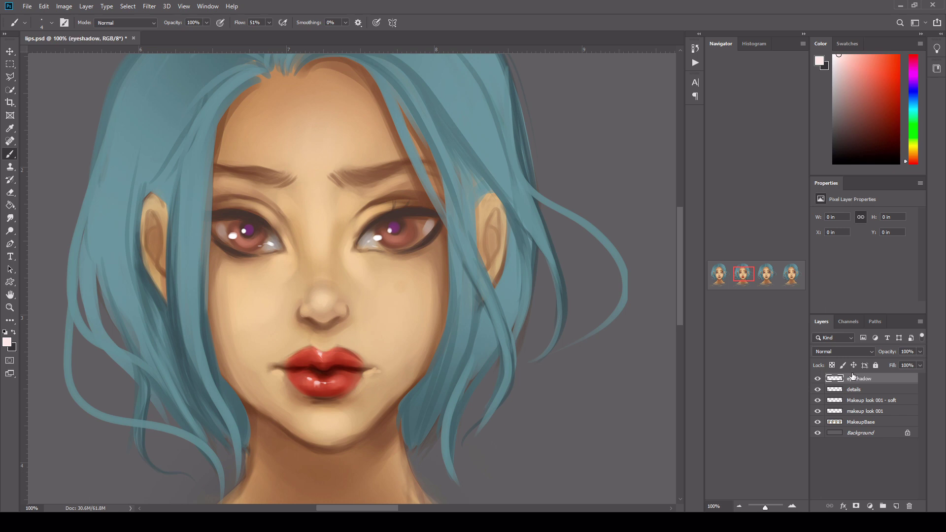
click(849, 347)
click(853, 288)
Choose a dark muted blue and brush the first eyeshadow onto the upper lid of the eye on the right with a 20 px brush.
mouse_move(913, 110)
mouse_down()
mouse_move(912, 99)
mouse_move(916, 159)
mouse_move(918, 102)
mouse_up()
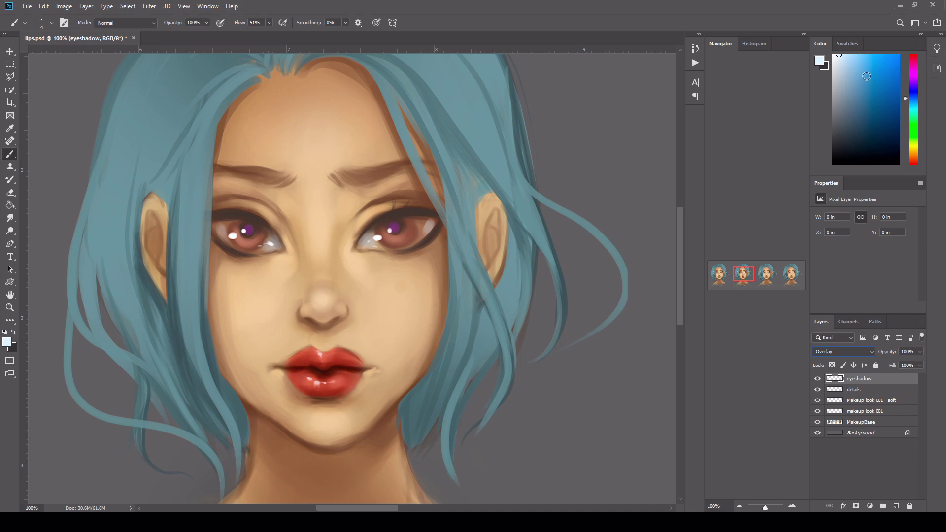
drag(867, 77, 852, 107)
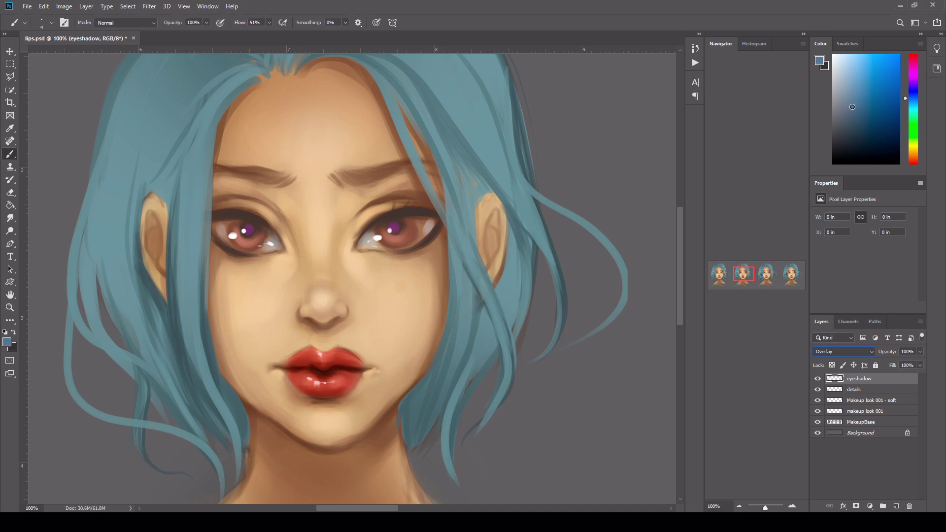
click(378, 216)
key(bracketright)
key(bracketright)
click(863, 113)
mouse_move(387, 213)
mouse_down()
mouse_move(354, 232)
mouse_move(373, 222)
mouse_up()
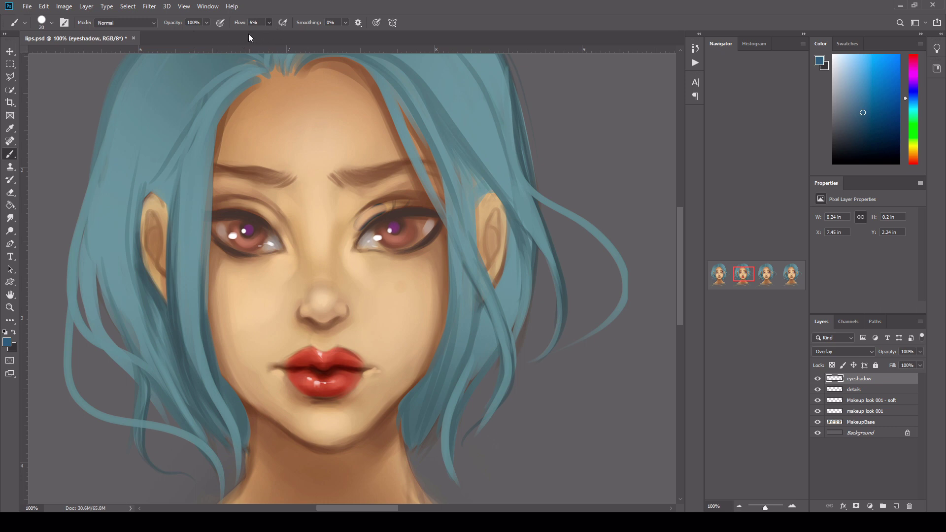
Build up blue eyeshadow along both eyes' upper and lower lids at 5% flow, and set the eyeshadow layer's opacity to 80%.
mouse_move(380, 211)
mouse_down()
mouse_move(355, 231)
mouse_move(401, 207)
mouse_move(355, 241)
mouse_move(405, 207)
mouse_move(375, 210)
mouse_move(429, 203)
mouse_move(373, 208)
mouse_move(350, 238)
mouse_move(403, 199)
mouse_move(386, 215)
mouse_move(417, 208)
mouse_move(384, 217)
mouse_move(433, 213)
mouse_move(397, 210)
mouse_move(420, 203)
mouse_move(398, 207)
mouse_move(441, 210)
mouse_move(422, 201)
mouse_move(459, 228)
mouse_move(435, 220)
mouse_move(407, 232)
mouse_move(429, 238)
mouse_move(440, 218)
mouse_move(413, 250)
mouse_move(362, 264)
mouse_move(417, 247)
mouse_up()
mouse_move(229, 253)
mouse_down()
mouse_move(268, 254)
mouse_move(242, 262)
mouse_move(280, 257)
mouse_up()
mouse_move(256, 212)
mouse_down()
mouse_move(280, 235)
mouse_move(264, 210)
mouse_move(280, 234)
mouse_move(237, 209)
mouse_move(279, 229)
mouse_up()
mouse_move(217, 208)
mouse_down()
mouse_move(246, 212)
mouse_move(230, 198)
mouse_move(215, 205)
mouse_move(240, 206)
mouse_move(216, 209)
mouse_move(282, 228)
mouse_move(264, 224)
mouse_move(247, 199)
mouse_move(272, 229)
mouse_move(283, 228)
mouse_move(259, 205)
mouse_move(288, 246)
mouse_move(265, 209)
mouse_move(285, 234)
mouse_move(268, 216)
mouse_move(279, 229)
mouse_move(221, 211)
mouse_move(262, 217)
mouse_move(223, 209)
mouse_move(276, 234)
mouse_move(212, 211)
mouse_move(275, 233)
mouse_move(264, 220)
mouse_move(281, 234)
mouse_move(230, 211)
mouse_move(245, 212)
mouse_move(206, 208)
mouse_move(238, 229)
mouse_move(232, 252)
mouse_move(213, 238)
mouse_move(237, 252)
mouse_move(219, 247)
mouse_move(276, 250)
mouse_up()
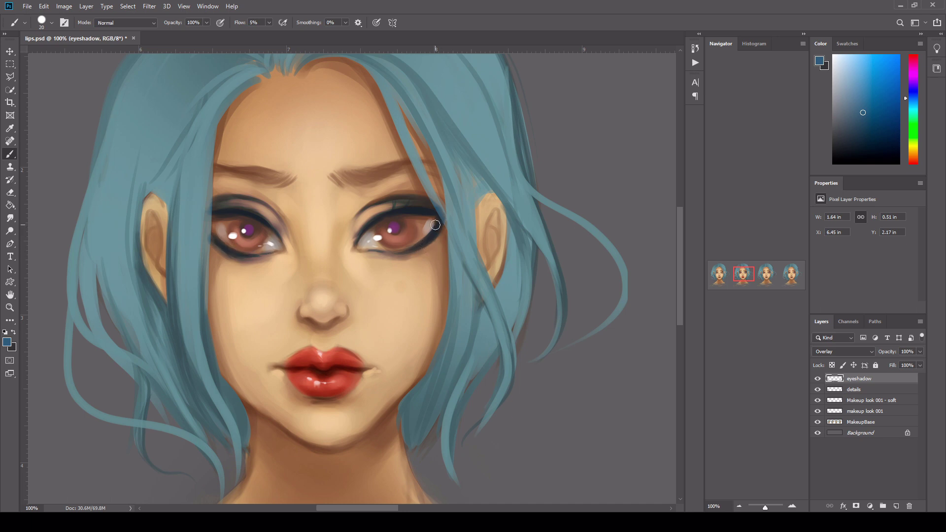
click(907, 351)
text(80)
Add a new top layer named "Highlight" and choose a brighter, more saturated blue.
click(896, 506)
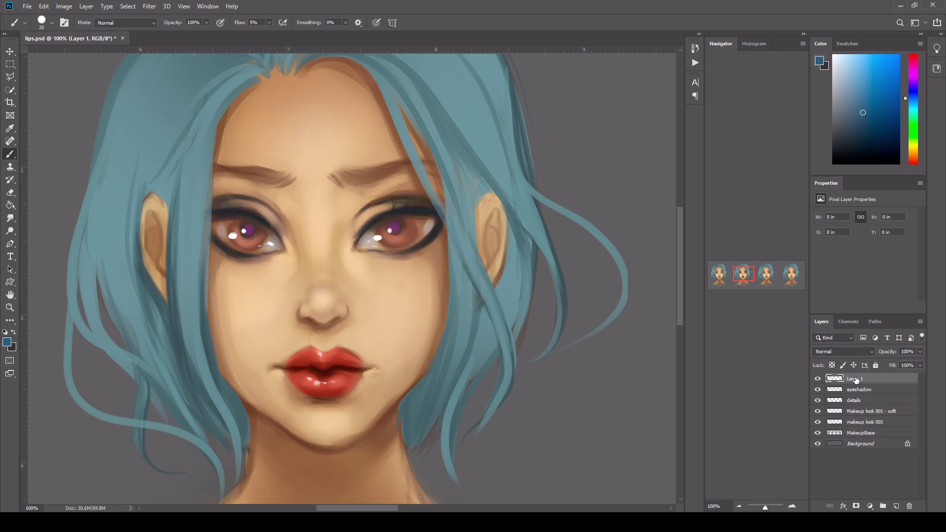
double_click(856, 377)
text(Hightlight)
key(Return)
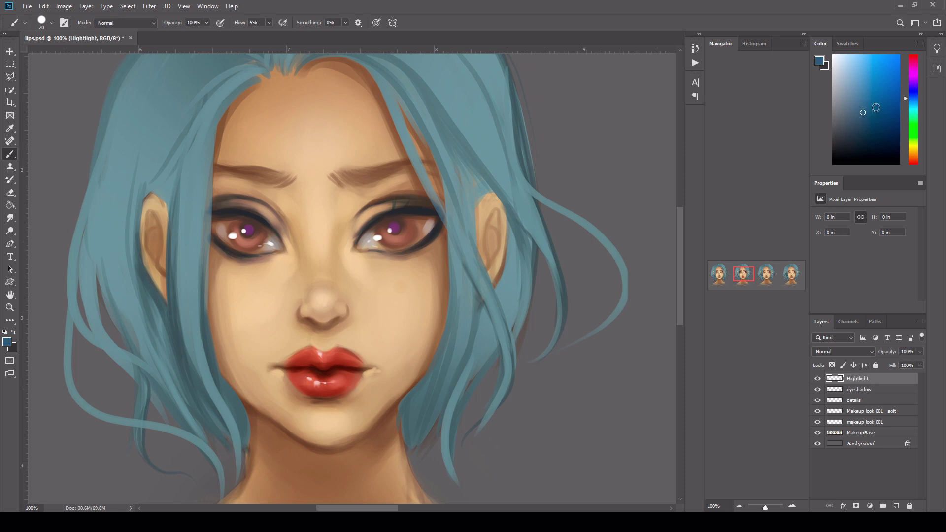
click(883, 89)
double_click(857, 378)
text(Highlight)
key(Return)
Set the Highlight layer's blend mode to Vivid Light and paint bright blue on the inner upper lid of the eye on the right.
click(831, 352)
click(830, 394)
key(Up)
key(Up)
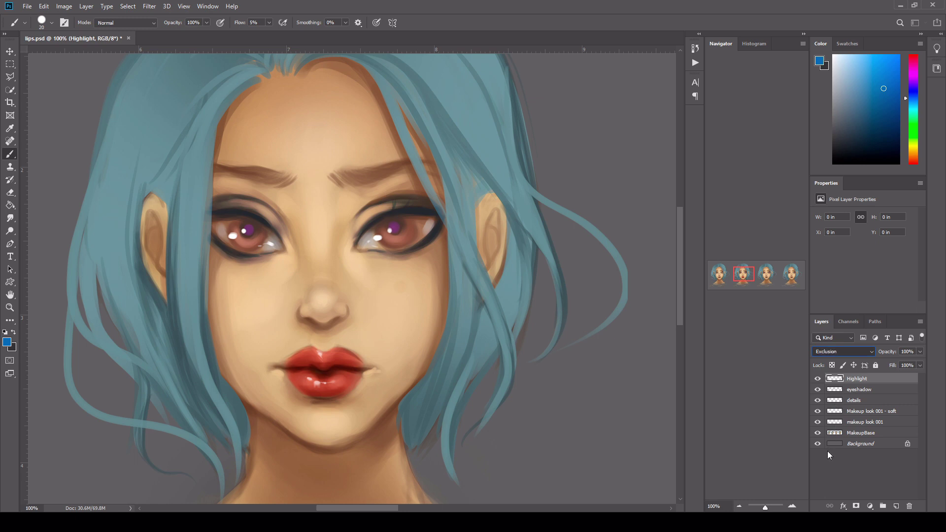
mouse_move(385, 225)
mouse_down()
mouse_move(361, 227)
mouse_move(365, 218)
mouse_move(355, 232)
mouse_move(397, 203)
mouse_up()
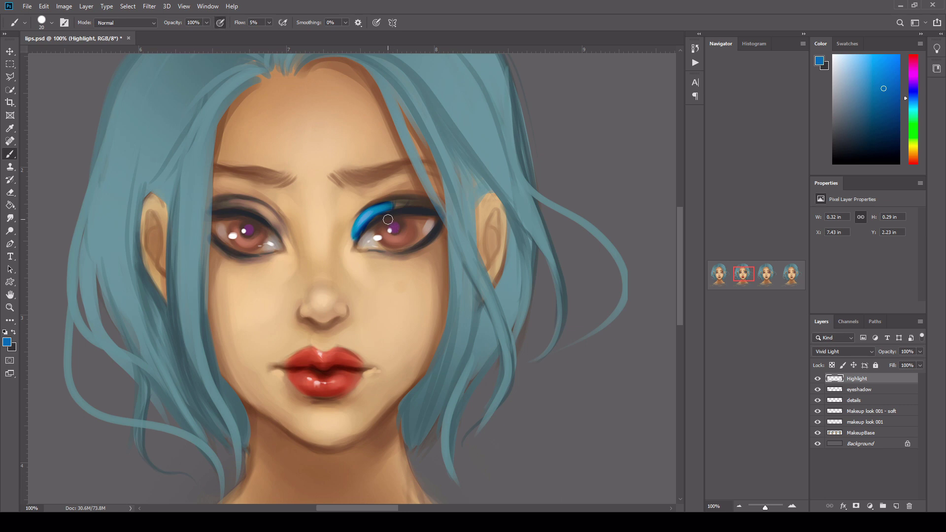
Paint bright blue across both upper lids on the Highlight layer and soften it toward the inner corners with the Eraser.
mouse_move(348, 243)
mouse_down()
mouse_move(372, 209)
mouse_move(349, 238)
mouse_move(400, 204)
mouse_move(366, 215)
mouse_move(389, 216)
mouse_move(362, 215)
mouse_move(425, 209)
mouse_up()
mouse_move(284, 213)
mouse_down()
mouse_move(244, 206)
mouse_move(285, 249)
mouse_move(268, 214)
mouse_move(217, 208)
mouse_move(282, 229)
mouse_move(261, 212)
mouse_move(288, 237)
mouse_up()
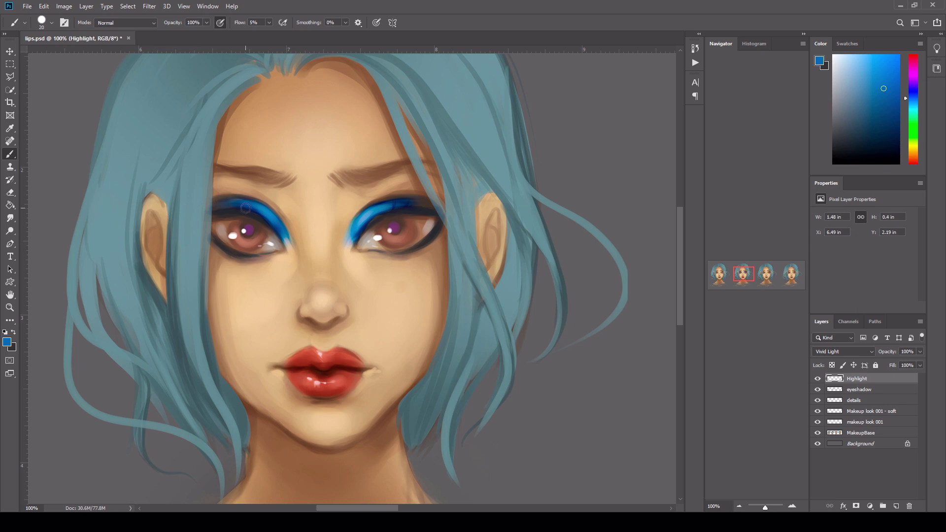
click(11, 192)
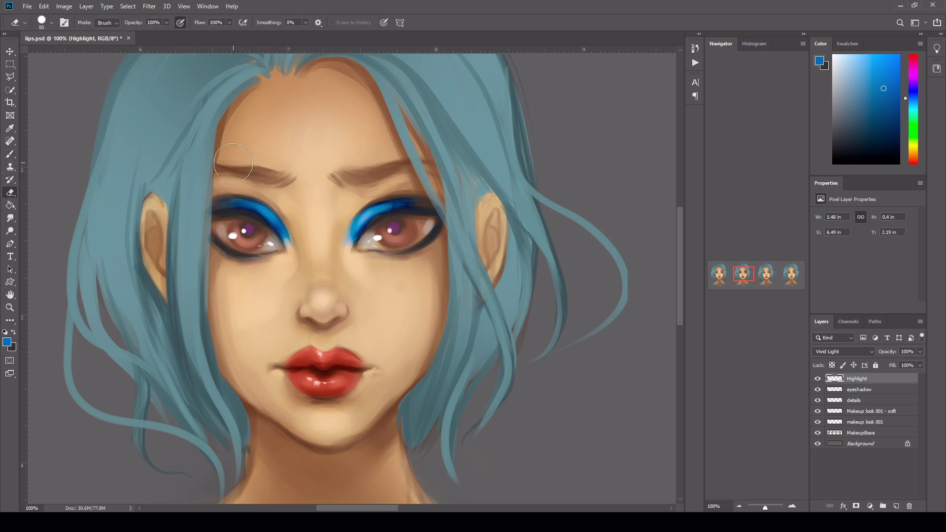
mouse_move(259, 211)
mouse_down()
mouse_move(285, 245)
mouse_move(259, 228)
mouse_up()
drag(352, 231, 387, 217)
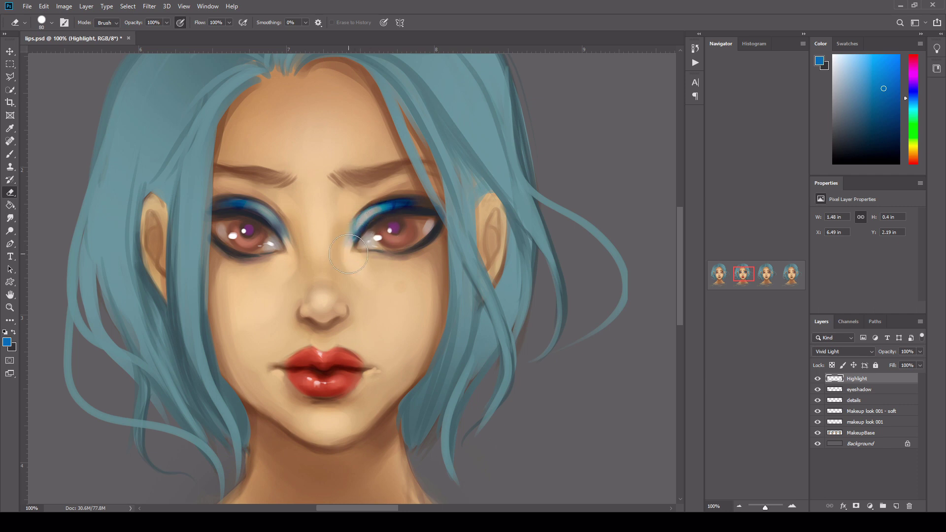
Set the Highlight layer's opacity to 60% and brush bright blue along both eyes' lower lids and outer corners.
click(10, 154)
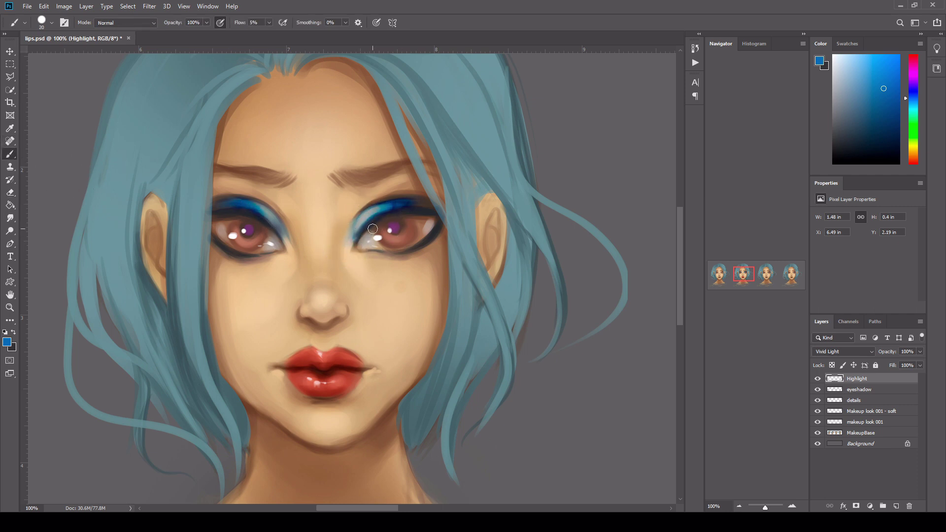
click(914, 351)
text(60)
key(Return)
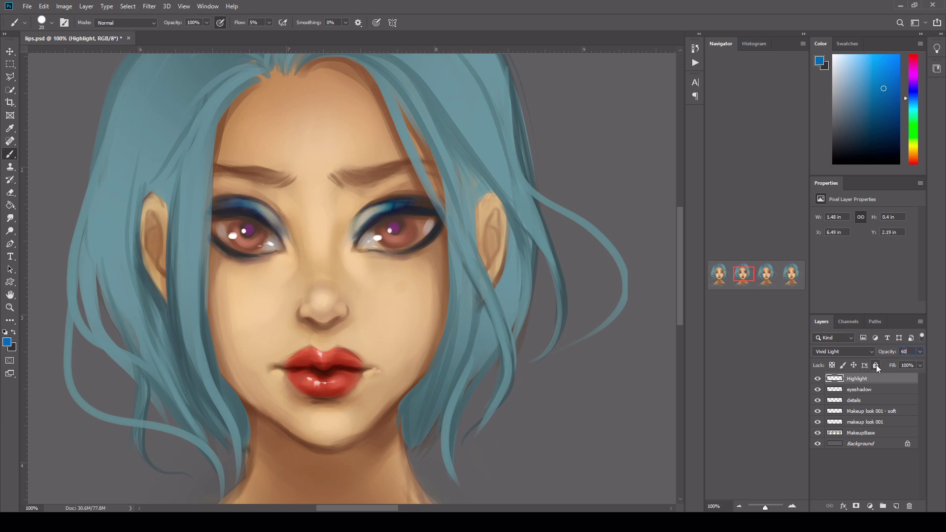
drag(220, 250, 247, 253)
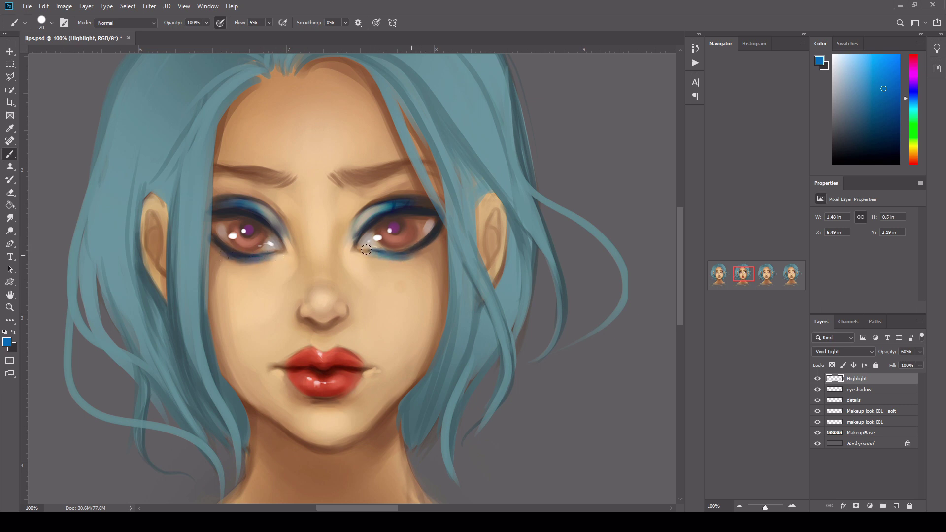
drag(428, 238, 433, 245)
drag(217, 236, 209, 245)
drag(405, 255, 447, 230)
Choose a bright blue-green and add a new top layer named "Tophighlight".
drag(913, 104, 914, 120)
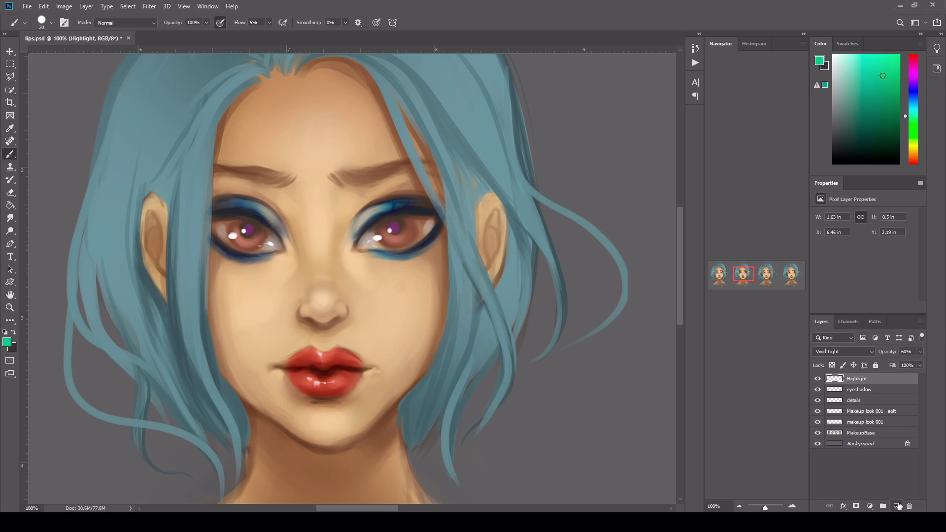
click(896, 506)
double_click(851, 377)
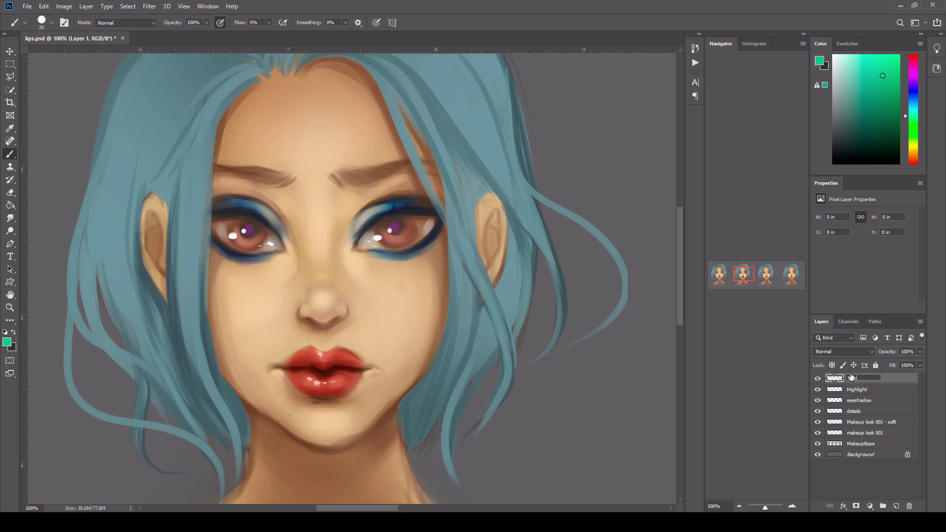
text(Tophighlight)
key(Return)
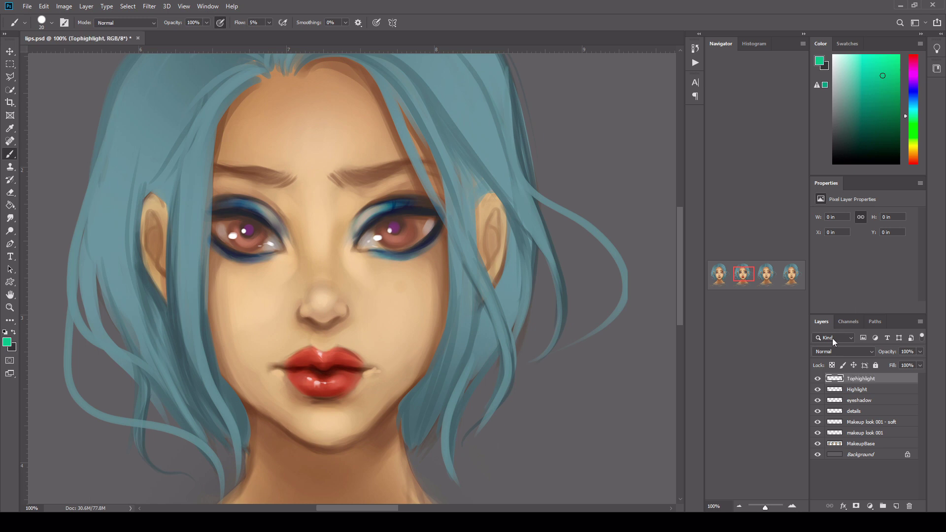
Set the Tophighlight layer's blend mode to Color Dodge and paint glowing highlights on the inner corners and lids of both eyes.
click(848, 351)
click(838, 391)
key(Up)
mouse_move(358, 227)
mouse_down()
mouse_move(379, 208)
mouse_move(373, 215)
mouse_up()
key(ctrl+z)
key(bracketleft)
key(bracketleft)
mouse_move(355, 235)
mouse_down()
mouse_move(347, 250)
mouse_move(355, 257)
mouse_up()
key(bracketright)
key(bracketright)
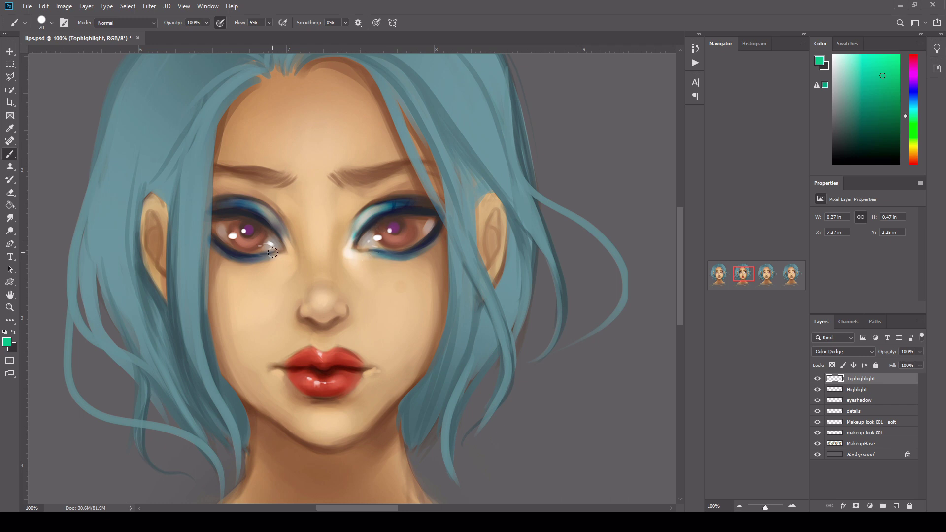
drag(283, 255, 284, 263)
drag(266, 212, 270, 219)
Choose a darker green and intensify the inner lid highlights of both eyes with a smaller brush.
key(bracketleft)
key(bracketleft)
click(881, 104)
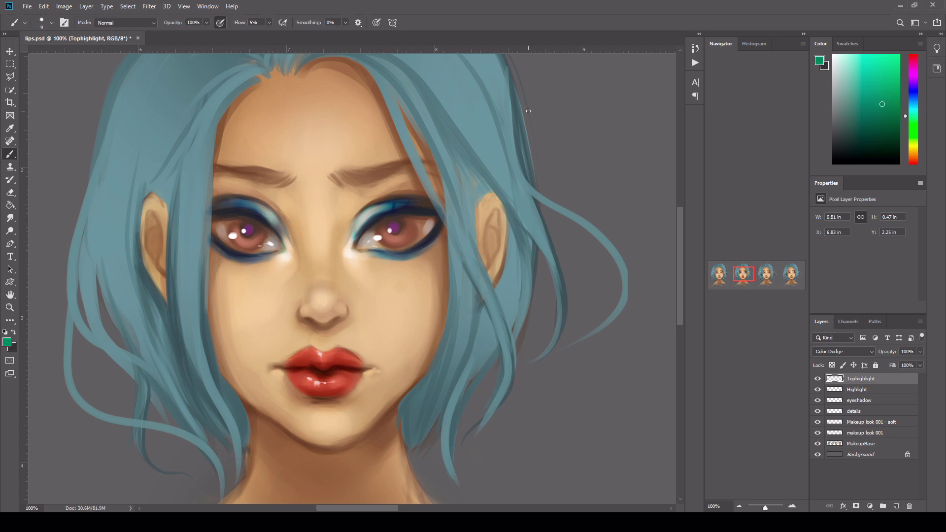
drag(274, 227, 262, 219)
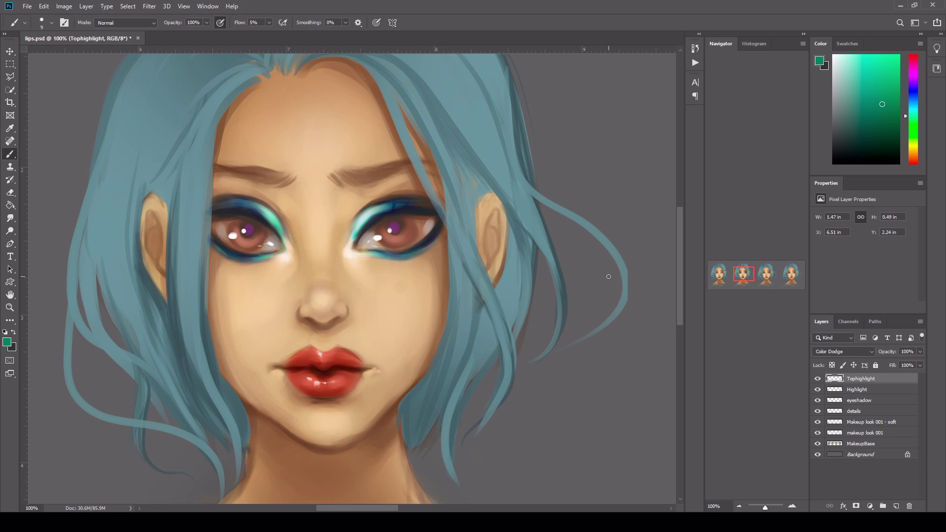
Add a new top layer named "eyelashes" and choose a near-black color.
click(895, 506)
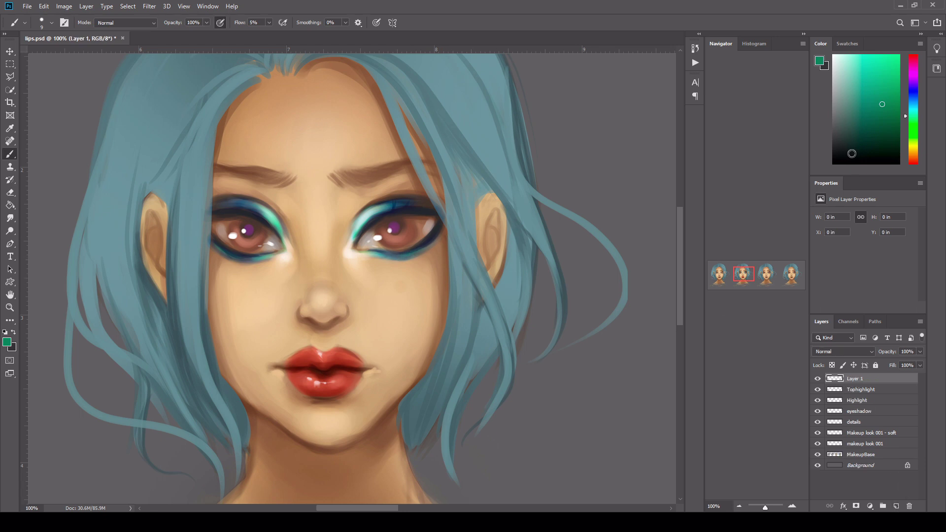
click(831, 149)
click(833, 152)
double_click(854, 377)
text(eyelashes)
key(Return)
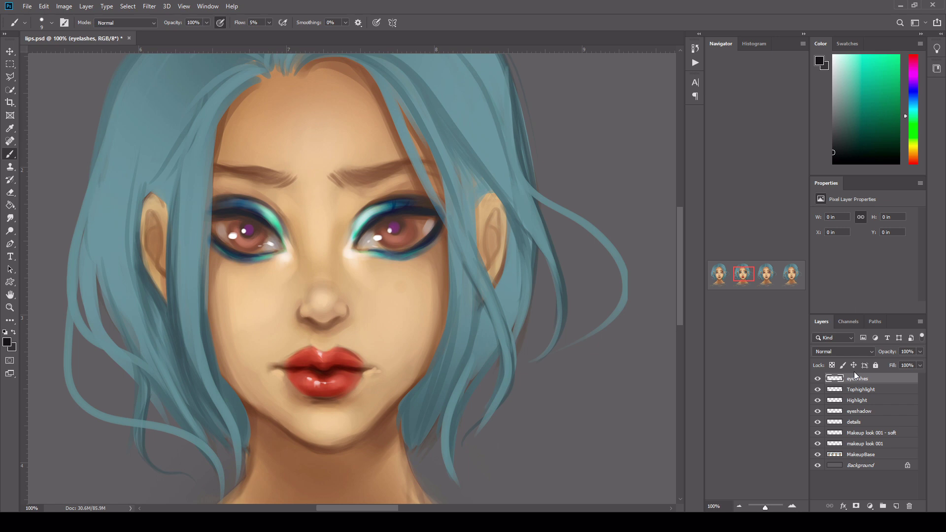
Set the brush flow to 62% and draw curved upper eyelashes on the eye on the right with pressure-controlled size.
drag(407, 208, 419, 200)
drag(273, 23, 319, 48)
drag(397, 206, 405, 192)
key(ctrl+z)
mouse_move(377, 222)
mouse_down()
mouse_move(426, 205)
mouse_move(461, 212)
mouse_move(423, 182)
mouse_up()
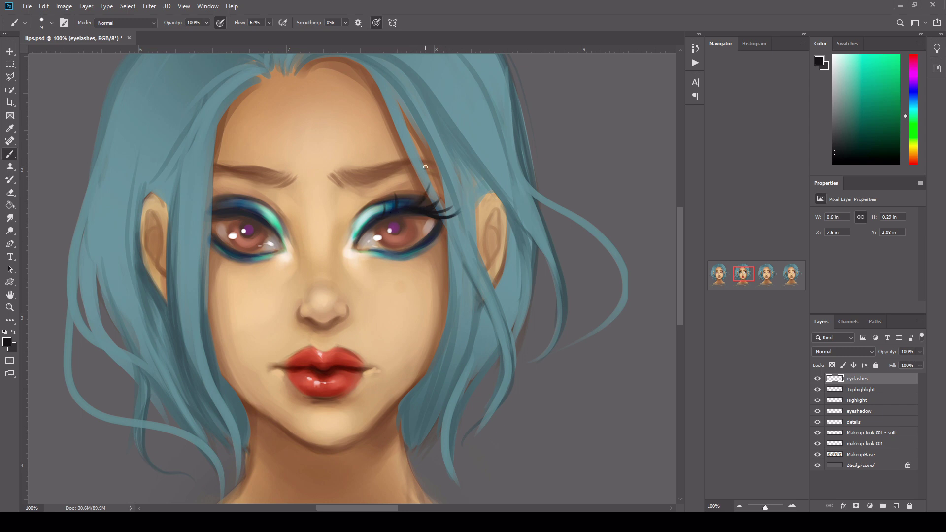
Draw short lower eyelashes on the eye on the right and fill in more lashes along its upper lid.
drag(403, 251, 422, 257)
click(392, 255)
drag(400, 255, 405, 268)
mouse_move(379, 221)
mouse_down()
mouse_move(378, 195)
mouse_move(411, 189)
mouse_up()
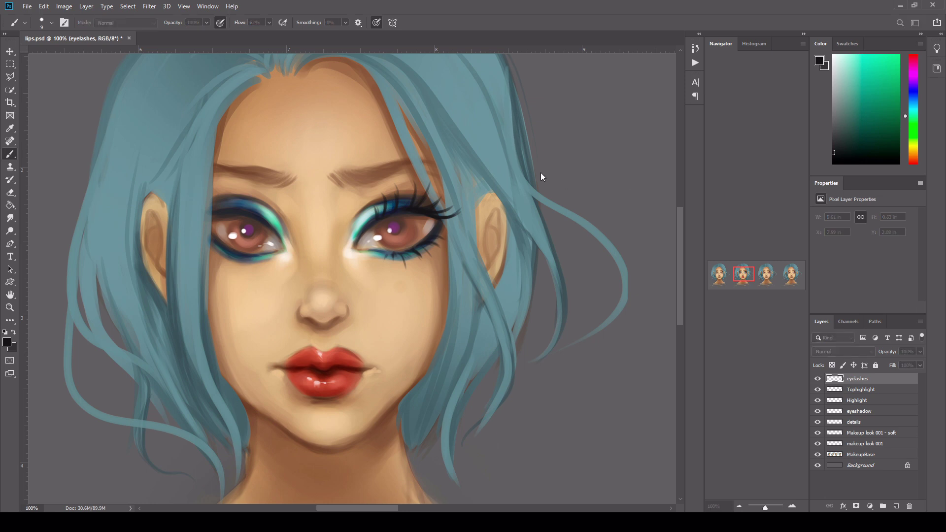
Duplicate the eyelashes layer, flip the copy horizontally and move it onto the eye on the left.
key(ctrl+j)
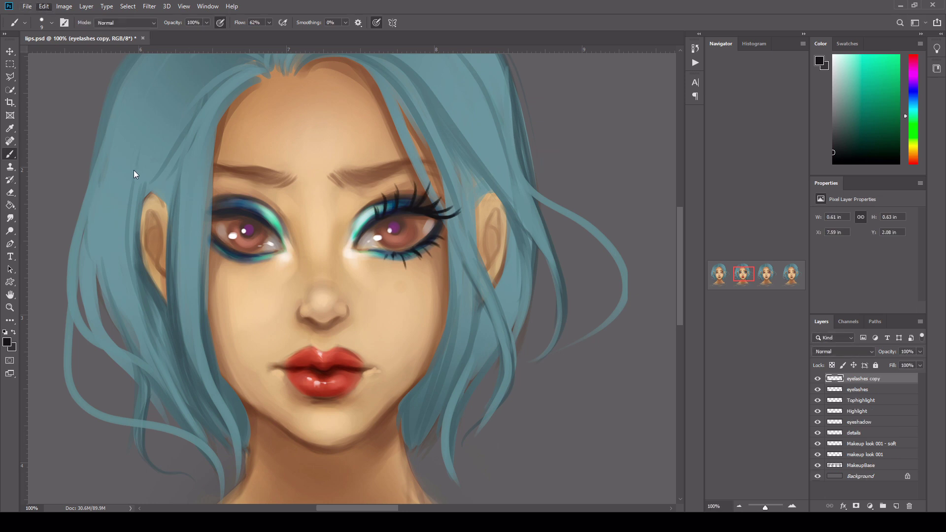
key(ctrl+t)
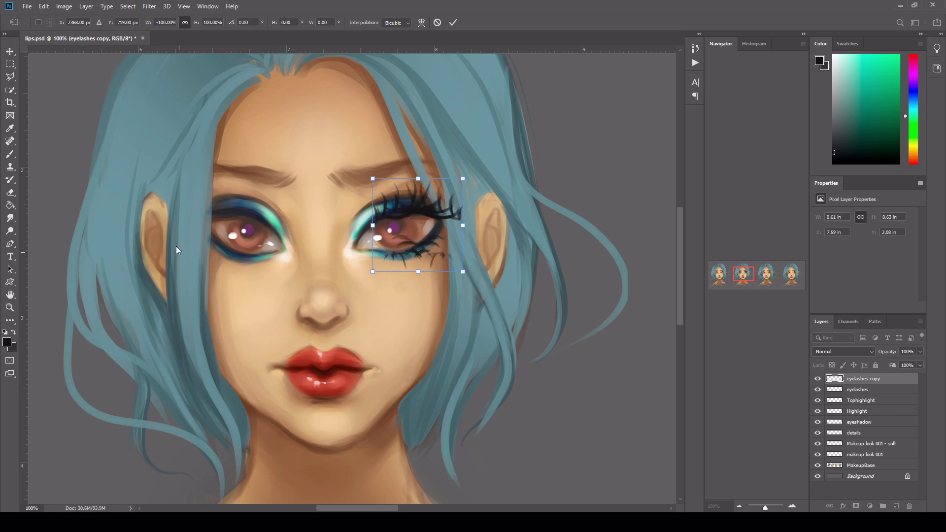
key(Return)
drag(415, 226, 223, 230)
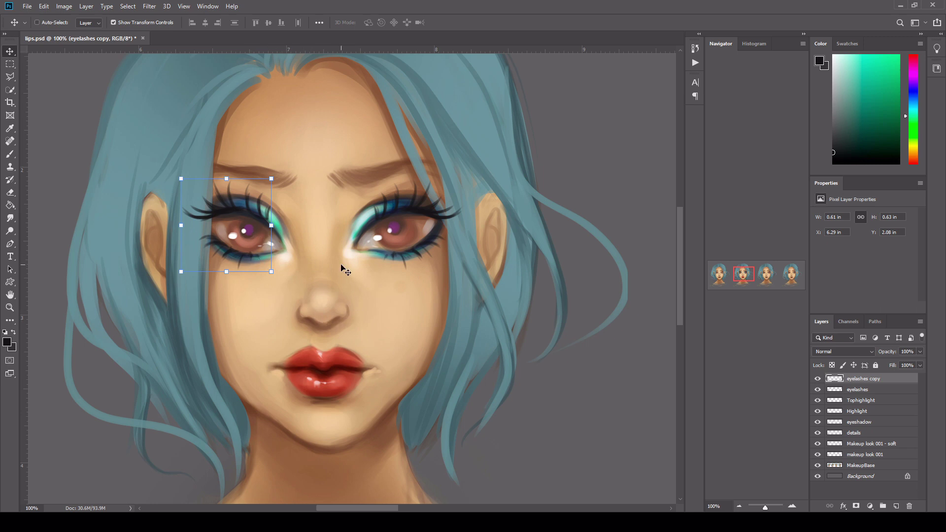
Nudge the mirrored eyelashes slightly outward to align with the eye on the left, and save the document.
key(Left)
key(Left)
key(Left)
key(Left)
key(Left)
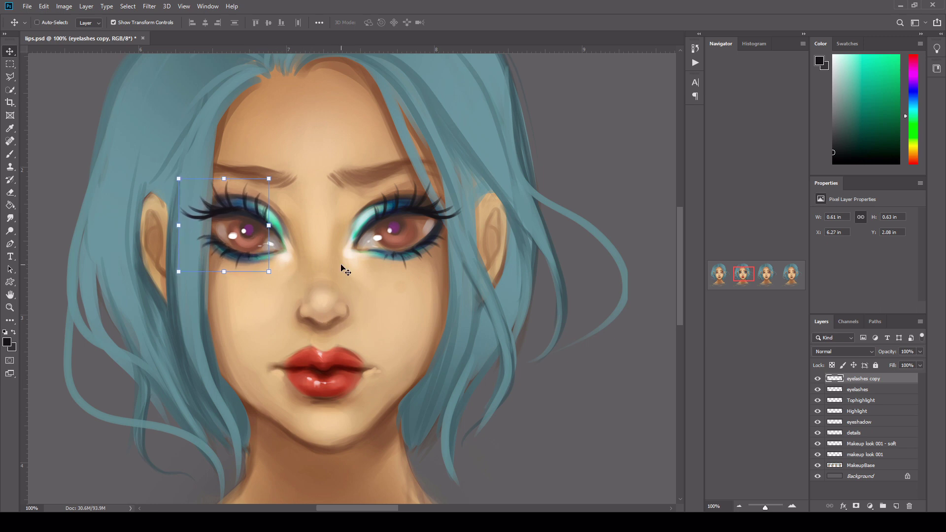
key(Right)
key(ctrl)
key(ctrl+s)
Add a new top layer named "DarkenEyebrows".
click(895, 507)
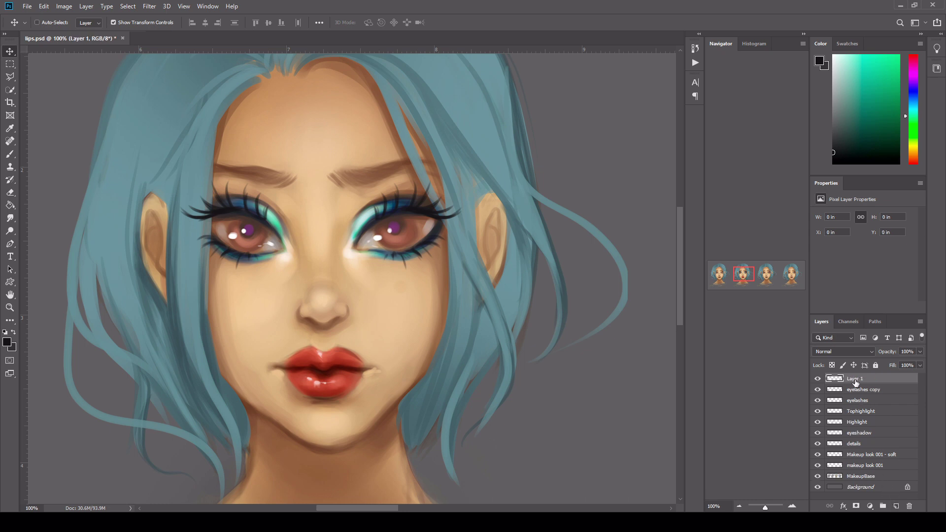
double_click(856, 379)
text(eyebrow)
key(BackSpace)
key(BackSpace)
key(BackSpace)
text(DarkenEyebrows)
key(Return)
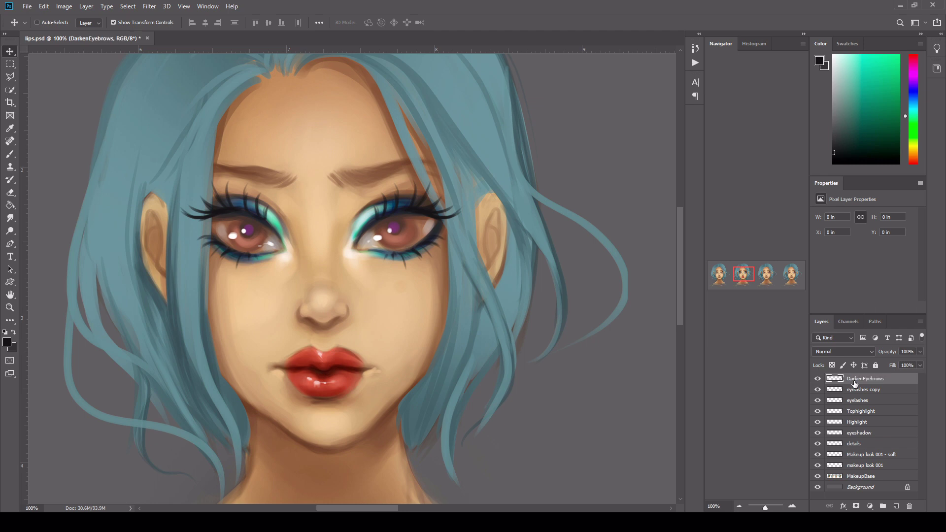
Set the DarkenEyebrows layer to Soft Light and darken the eyebrow on the right with a near-black 30 px brush at 3% flow.
click(831, 351)
key(Down)
key(Down)
key(Down)
key(Down)
key(Down)
key(Down)
key(Down)
key(Down)
key(Down)
key(Down)
key(Down)
key(Down)
key(Down)
click(10, 154)
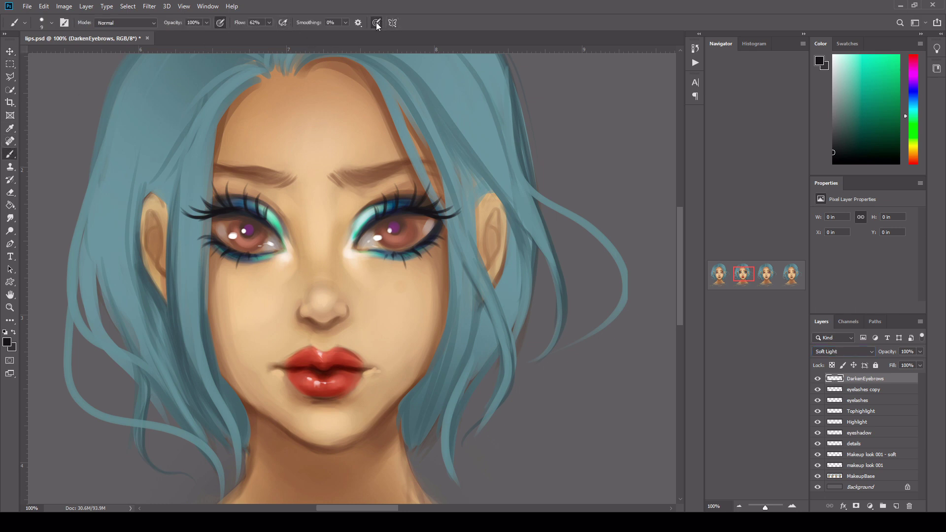
key(bracketright)
key(bracketright)
key(bracketright)
click(256, 22)
text(52)
key(Return)
text(3)
drag(362, 177, 397, 167)
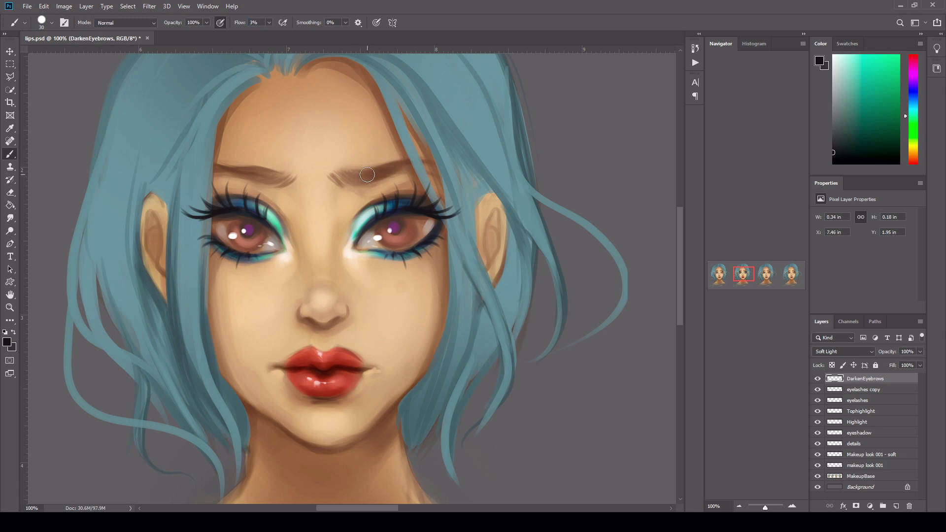
Sample the hair's blue-grey, brush it lightly onto the eyebrow on the right at 10 px, and switch the layer's blend mode to Overlay.
key(bracketleft)
key(bracketleft)
alt+click(414, 111)
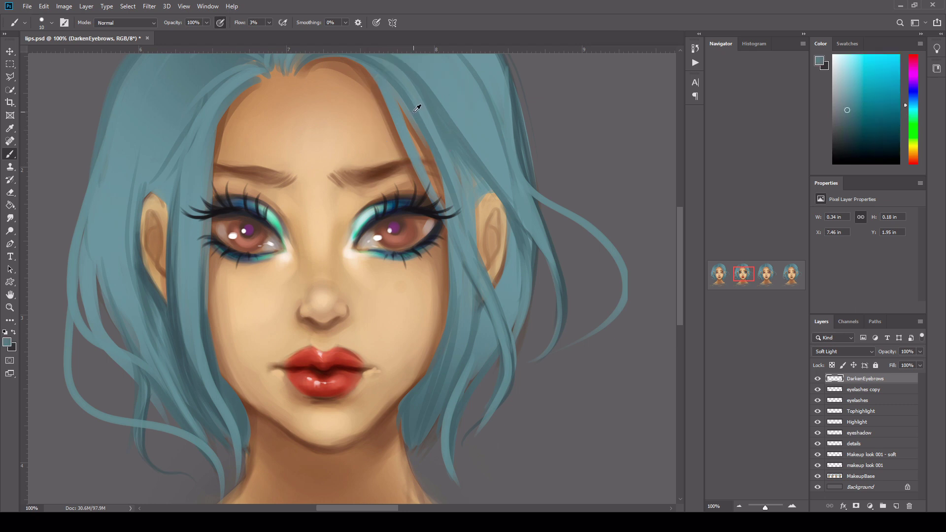
drag(361, 179, 367, 177)
scroll(832, 352, up, 1)
mouse_move(380, 175)
mouse_down()
mouse_move(358, 175)
mouse_move(382, 171)
mouse_up()
Sample the hair color, shift it to a more saturated teal and tint the whole eyebrow on the right with a larger brush.
alt+click(398, 127)
click(871, 103)
key(bracketright)
key(bracketright)
key(bracketright)
mouse_move(345, 182)
mouse_down()
mouse_move(381, 177)
mouse_move(338, 183)
mouse_move(436, 166)
mouse_move(393, 167)
mouse_move(410, 164)
mouse_move(435, 168)
mouse_up()
Tint the eyebrow on the left with the same teal using a 15 px brush, and save the document.
key(bracketright)
key(bracketleft)
key(bracketleft)
key(bracketleft)
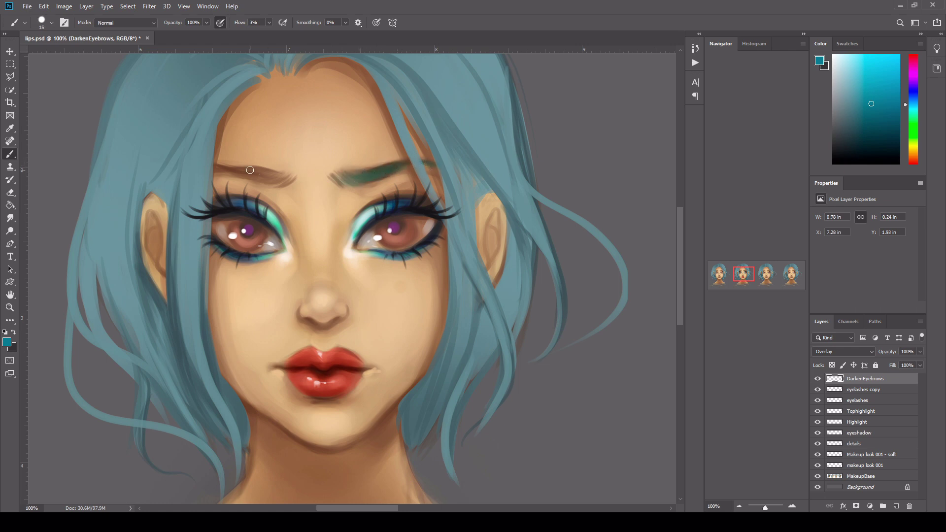
drag(219, 169, 290, 175)
drag(228, 167, 286, 175)
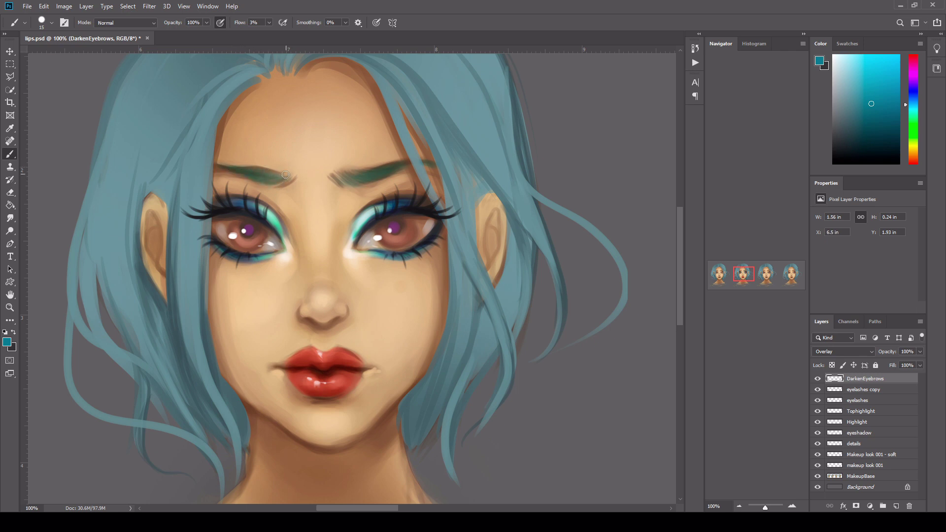
drag(219, 167, 211, 176)
mouse_move(280, 181)
mouse_down()
mouse_move(290, 180)
mouse_move(223, 164)
mouse_move(269, 179)
mouse_up()
key(ctrl+s)
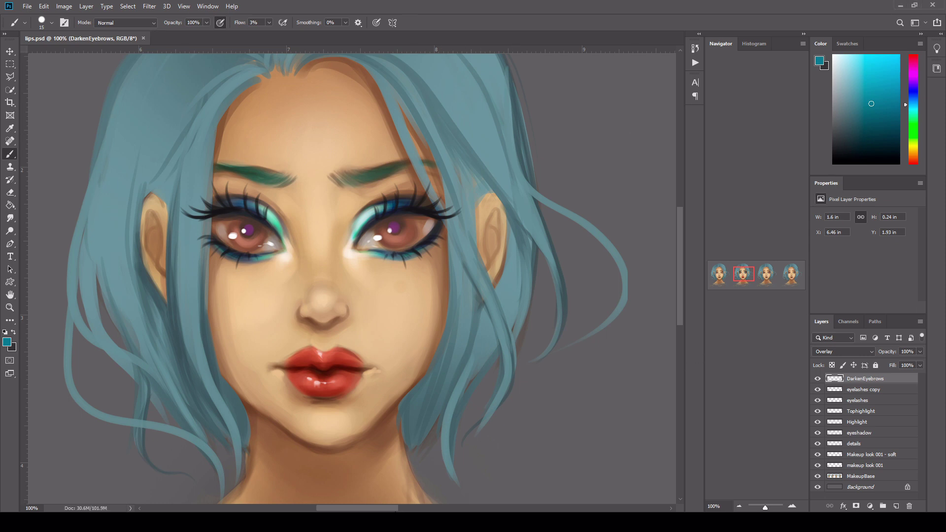
Group all the makeup layers above MakeupBase and name the group "Makeup look 001".
drag(394, 508, 361, 497)
click(9, 307)
alt+click(179, 325)
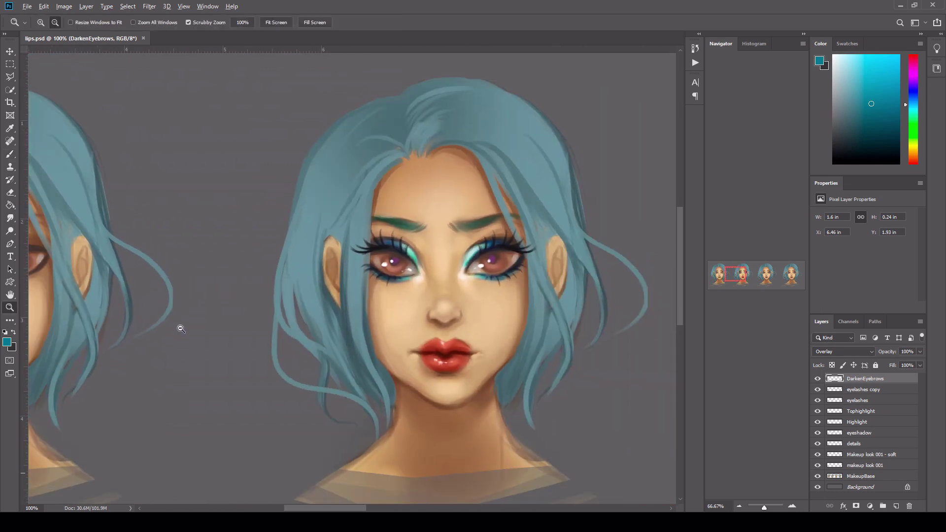
drag(393, 508, 489, 492)
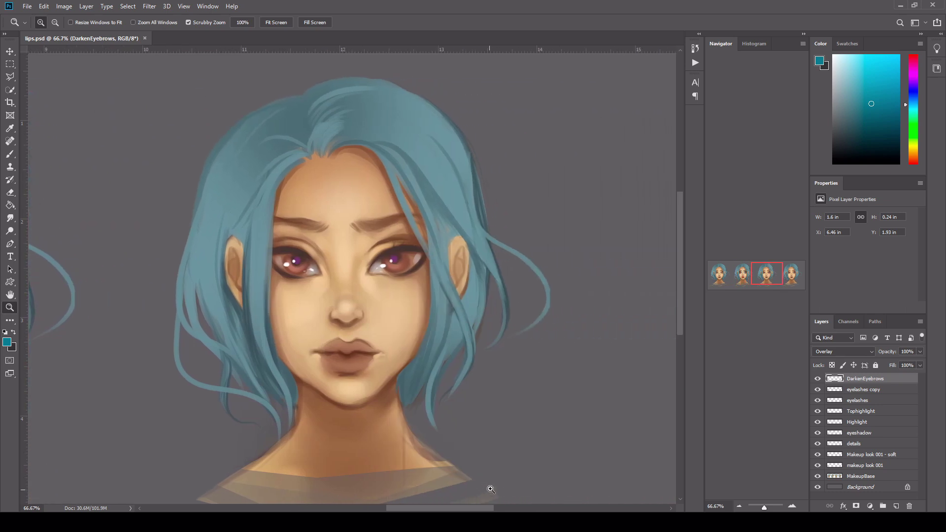
shift+click(860, 466)
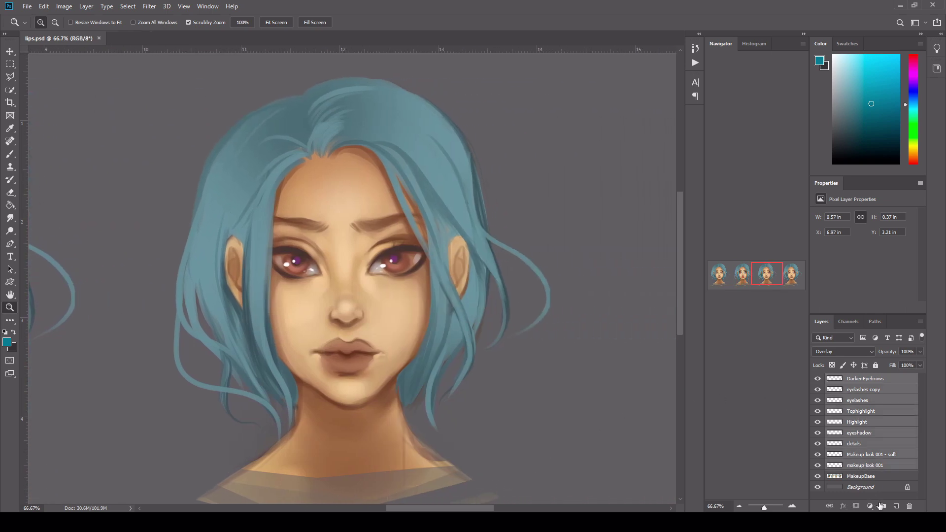
key(ctrl+g)
double_click(854, 380)
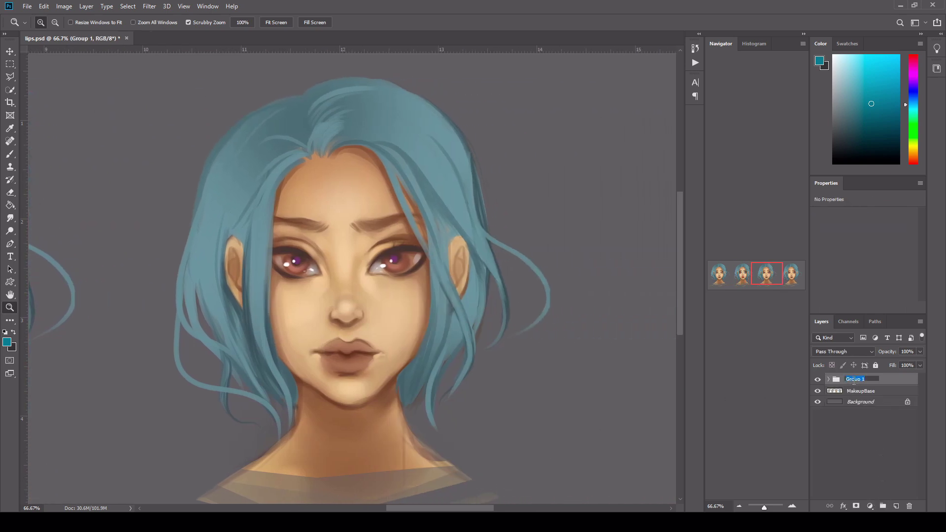
text(Make)
key(Return)
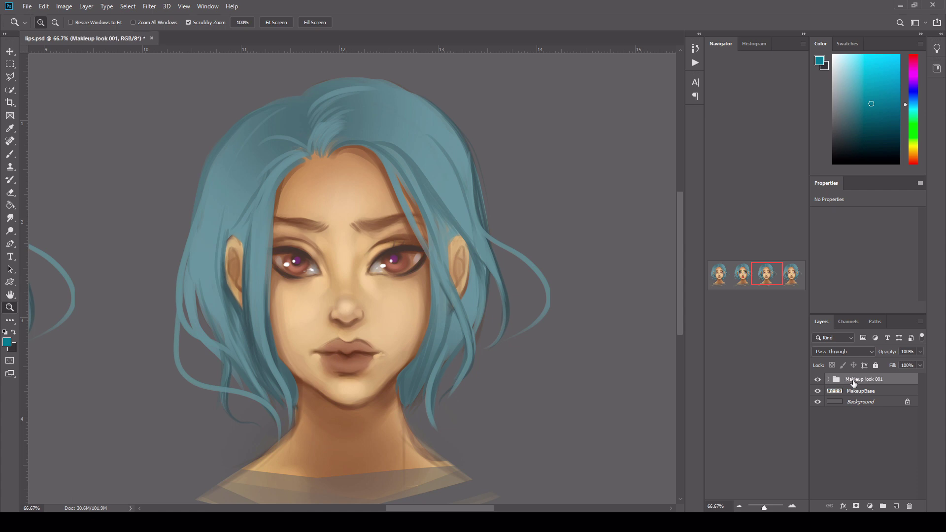
Add a new layer above the Makeup look 001 group and name it "eyelashes".
click(896, 506)
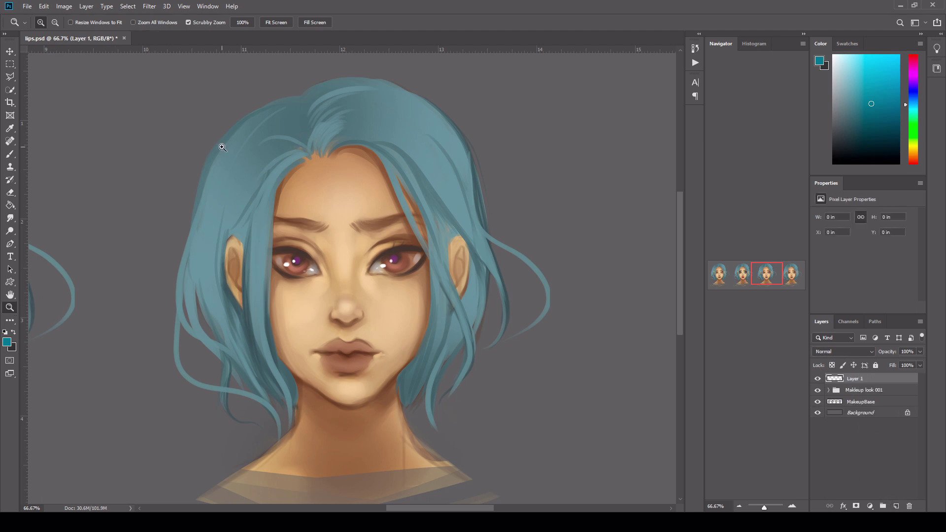
click(244, 25)
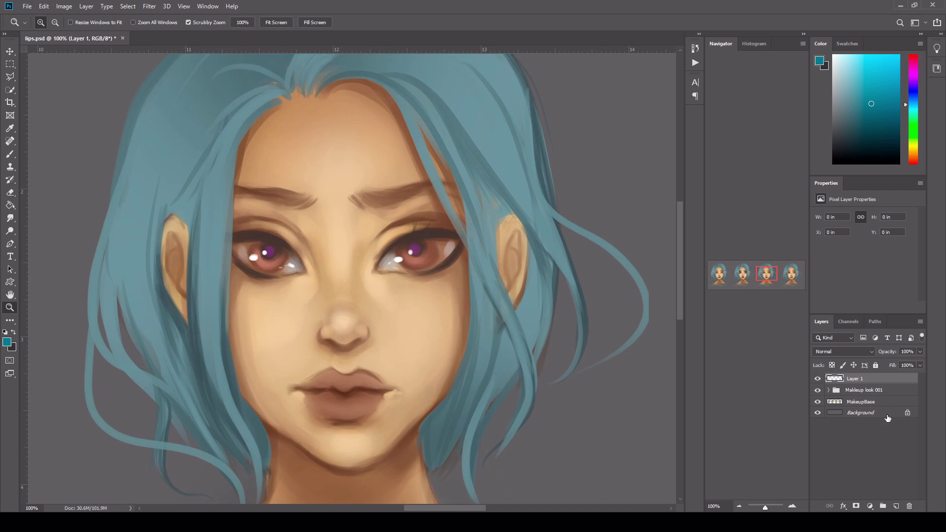
double_click(858, 378)
text(eyelashes)
key(Return)
key(b)
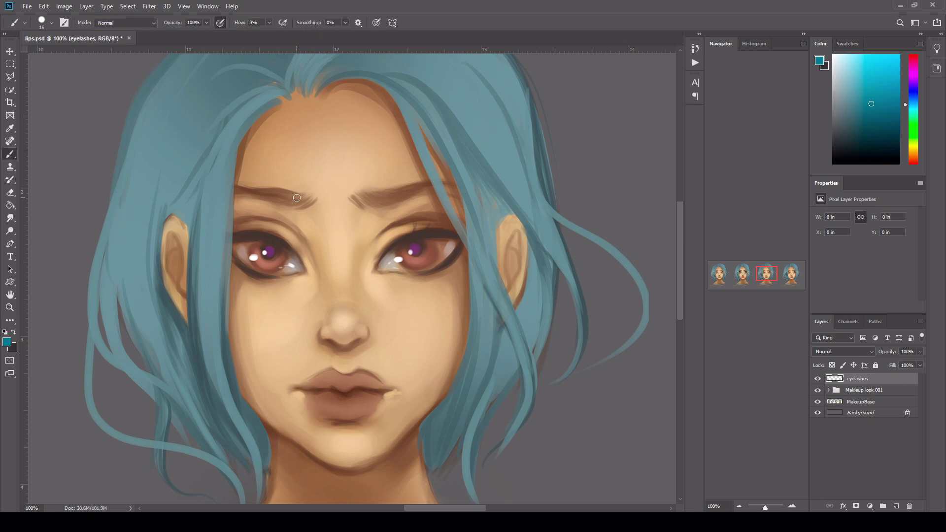
Sample the dark lash-line color and paint thin upper and lower lashes on the eye on the right with a 7 px brush at 18% flow.
alt+click(415, 241)
key(bracketleft)
key(bracketleft)
drag(410, 277, 424, 282)
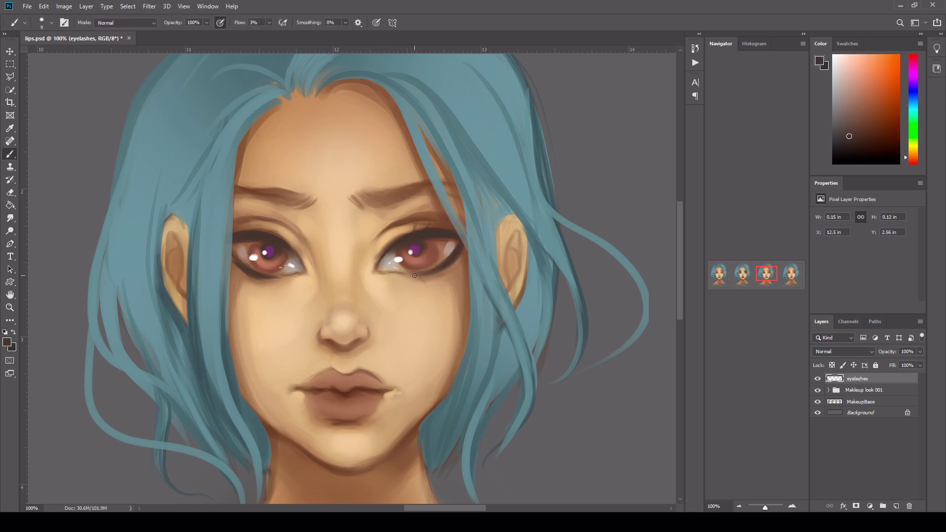
click(376, 22)
key(shift+0)
key(shift+4)
drag(269, 23, 278, 37)
drag(438, 270, 429, 287)
mouse_move(422, 230)
mouse_down()
mouse_move(428, 213)
mouse_move(405, 223)
mouse_move(474, 225)
mouse_up()
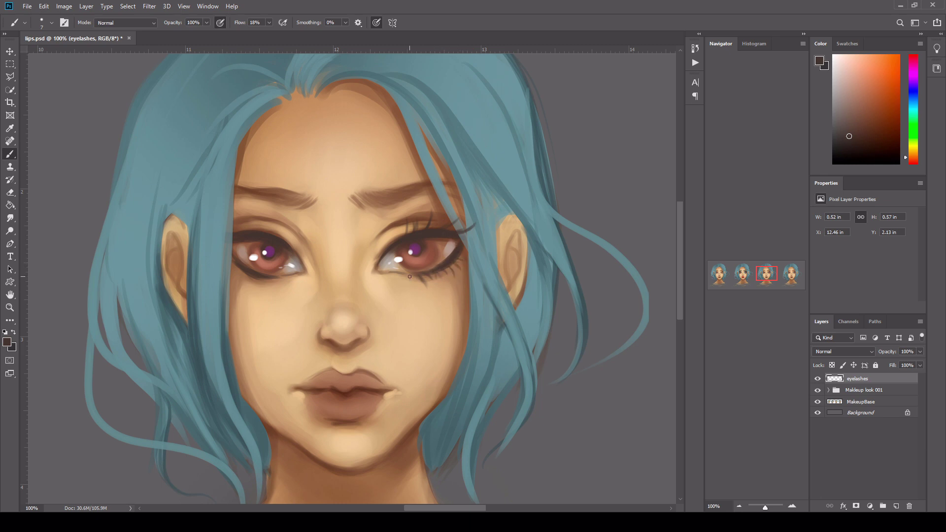
drag(393, 228, 388, 238)
Duplicate the eyelashes layer, mirror the copy onto the eye on the left, merge both into one layer and save the document.
key(Return)
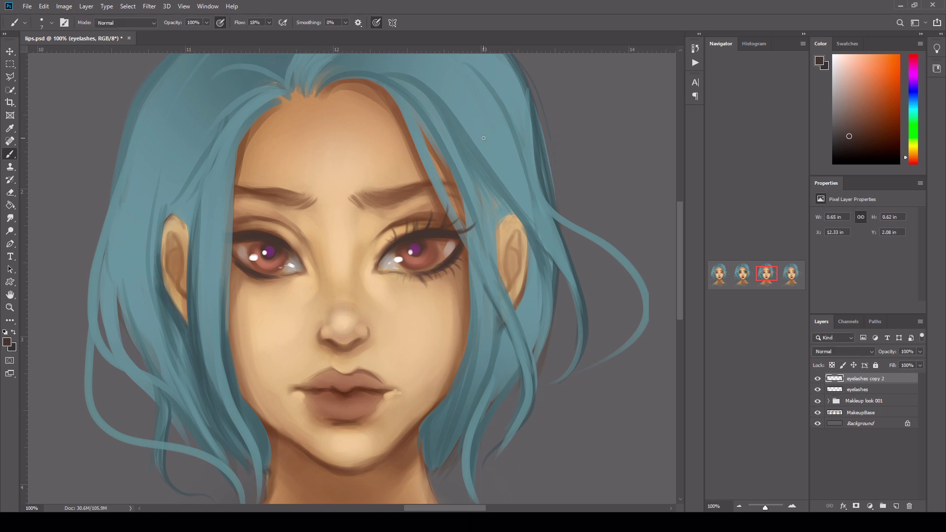
key(v)
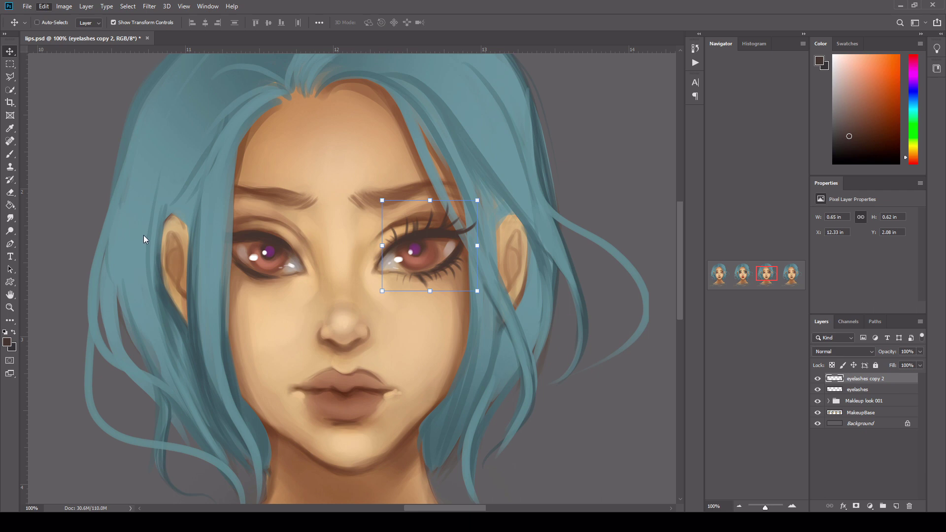
drag(437, 255, 270, 255)
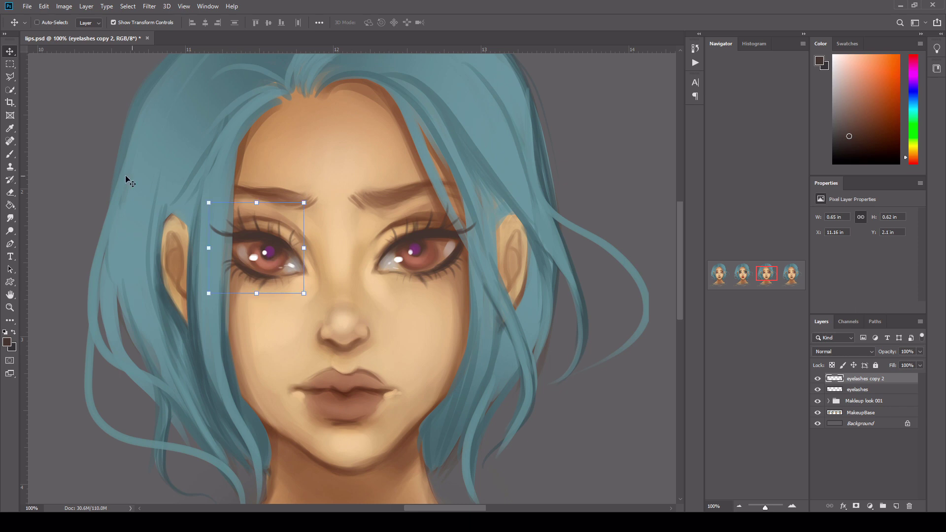
key(ctrl+h)
key(ctrl+e)
key(ctrl+s)
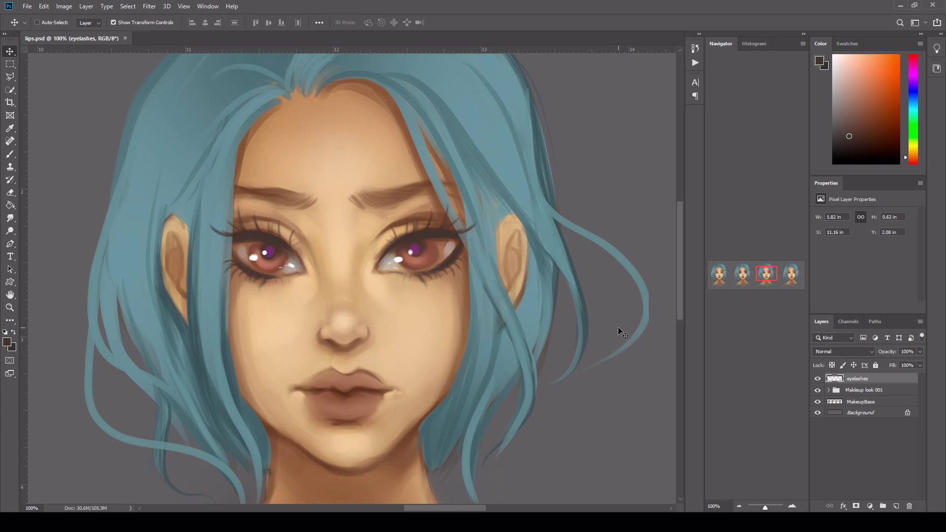
Add a new layer between the eyelashes layer and the Makeup look 001 group and name it "natural gloss".
click(874, 390)
click(896, 506)
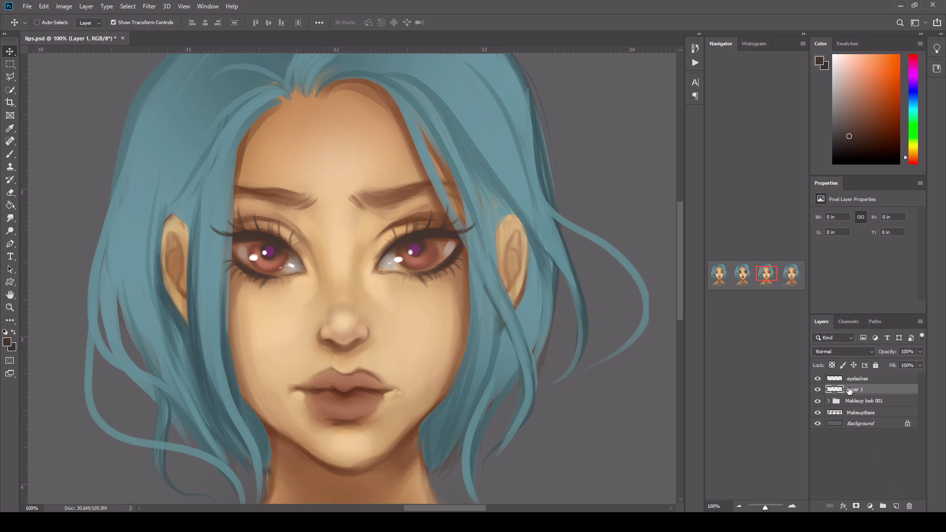
double_click(856, 390)
text(natur)
text(al gloss)
key(Return)
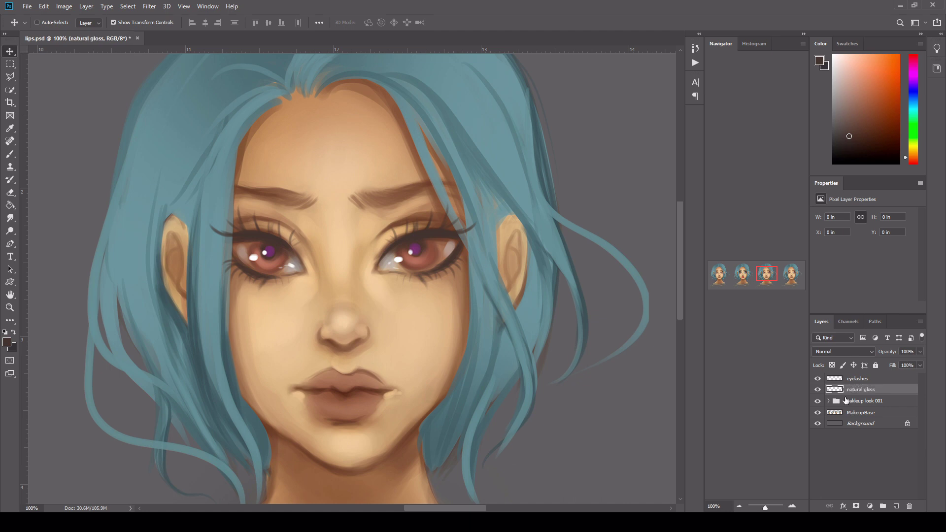
Sample the lower lip's color, shift its hue toward red, and set the natural gloss layer's blend mode to Overlay.
click(10, 154)
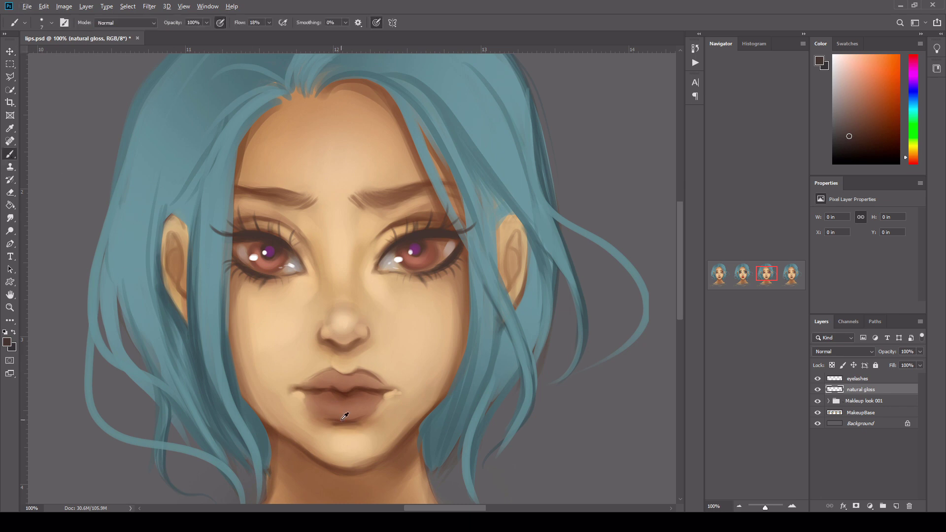
alt+click(345, 417)
click(842, 351)
scroll(842, 352, down, 12)
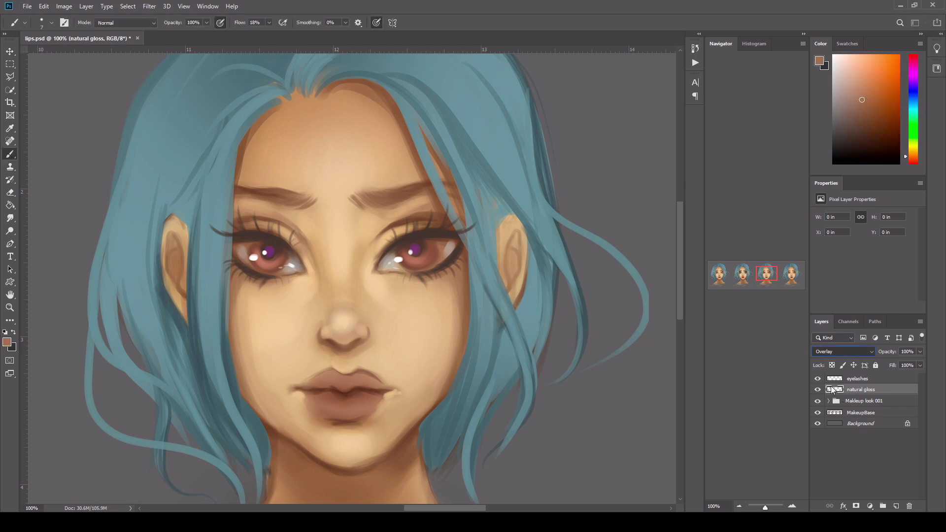
drag(915, 156, 914, 162)
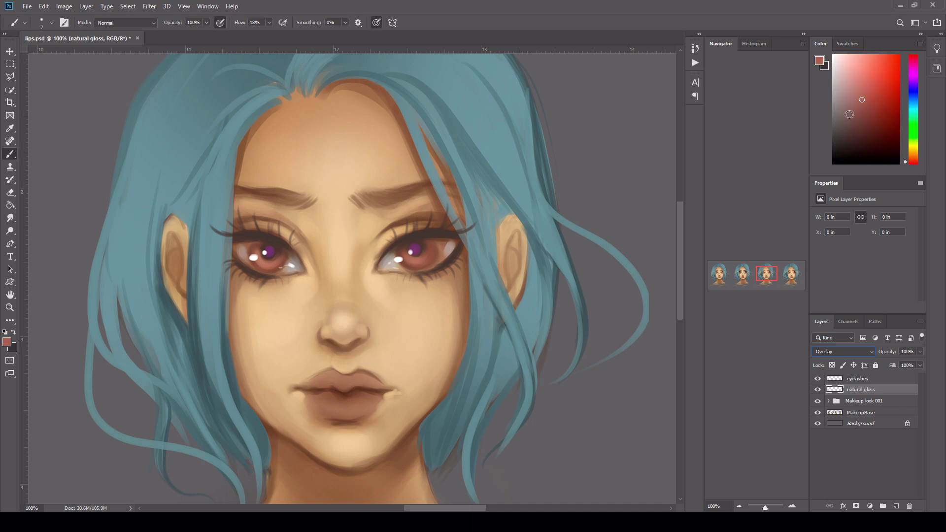
Lighten the red and brush it over both lips with a 30 px brush.
drag(349, 404, 354, 406)
key(ctrl+z)
click(862, 91)
key(bracketright)
key(bracketright)
key(bracketright)
key(bracketright)
click(376, 22)
mouse_move(320, 396)
mouse_down()
mouse_move(355, 400)
mouse_move(325, 410)
mouse_move(365, 398)
mouse_move(321, 403)
mouse_move(354, 406)
mouse_move(330, 406)
mouse_move(336, 380)
mouse_move(353, 381)
mouse_move(328, 386)
mouse_move(340, 378)
mouse_move(383, 385)
mouse_move(357, 376)
mouse_move(331, 380)
mouse_up()
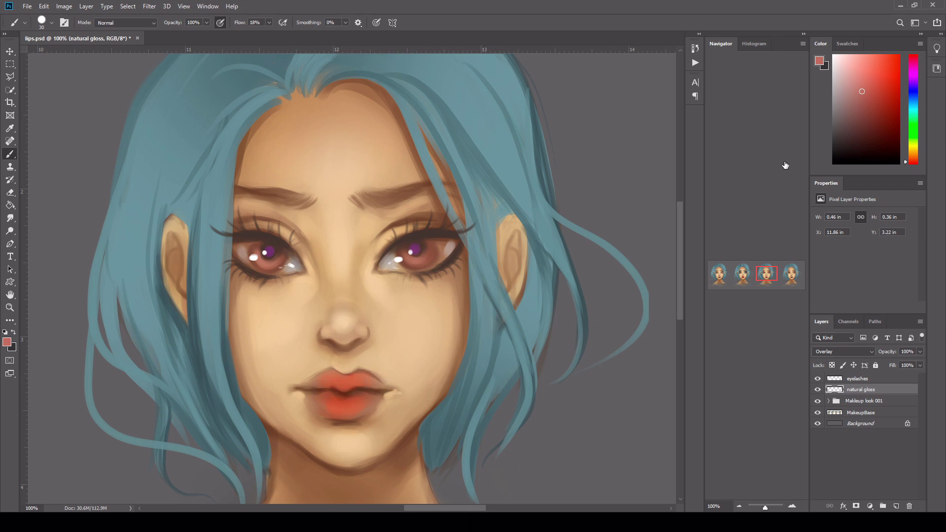
Tint the outer parts of the lips with blue-grey sampled from the hair, and resample the red from the lower lip.
alt+click(492, 316)
mouse_move(357, 391)
mouse_down()
mouse_move(380, 388)
mouse_move(318, 396)
mouse_move(313, 387)
mouse_move(327, 381)
mouse_move(315, 384)
mouse_move(321, 409)
mouse_move(363, 413)
mouse_move(366, 400)
mouse_move(363, 409)
mouse_move(327, 402)
mouse_move(362, 400)
mouse_up()
alt+click(349, 404)
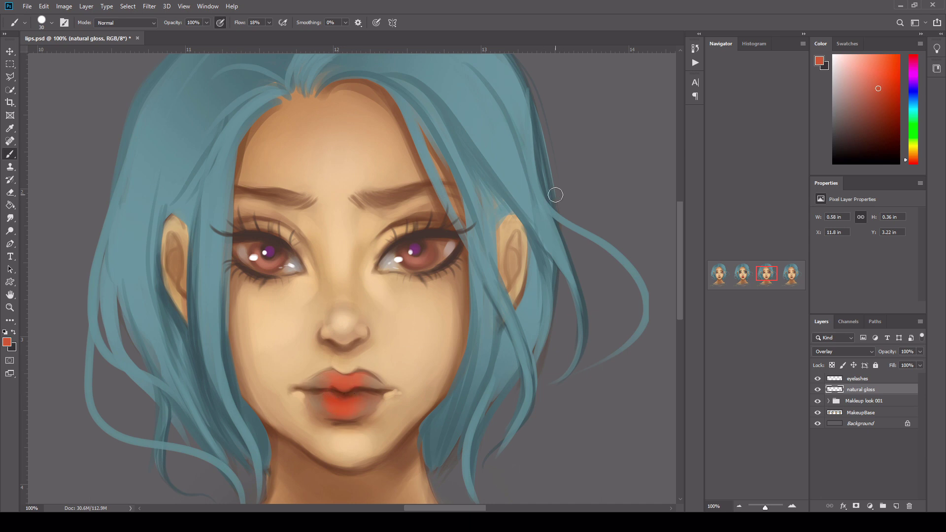
Add a new layer above natural gloss and name it "Detailing".
click(896, 506)
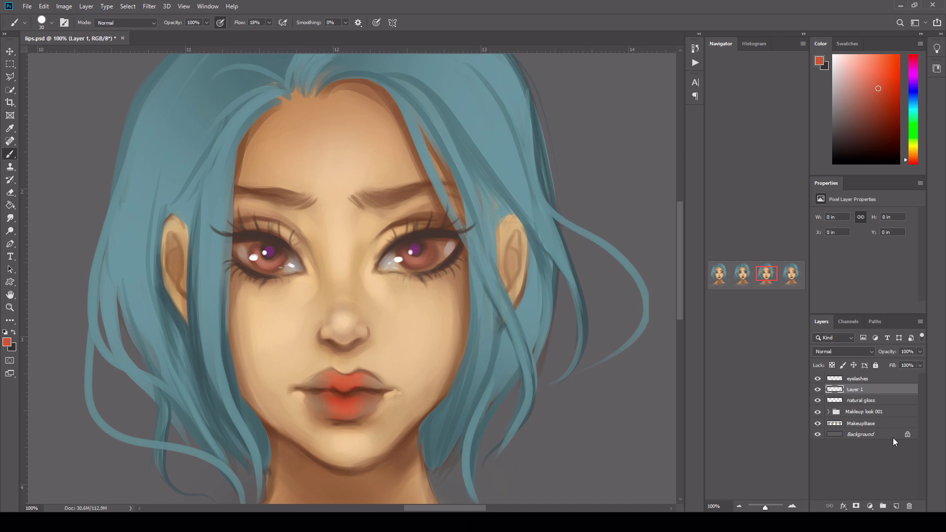
double_click(856, 388)
text(Detailing)
key(Return)
Brush the lip red over the middle of both lips, pick a lighter coral, and reduce the brush to 15 px.
mouse_move(340, 396)
mouse_down()
mouse_move(364, 409)
mouse_move(340, 407)
mouse_move(356, 401)
mouse_move(340, 372)
mouse_move(349, 375)
mouse_up()
click(870, 80)
key(bracketleft)
key(bracketleft)
key(bracketleft)
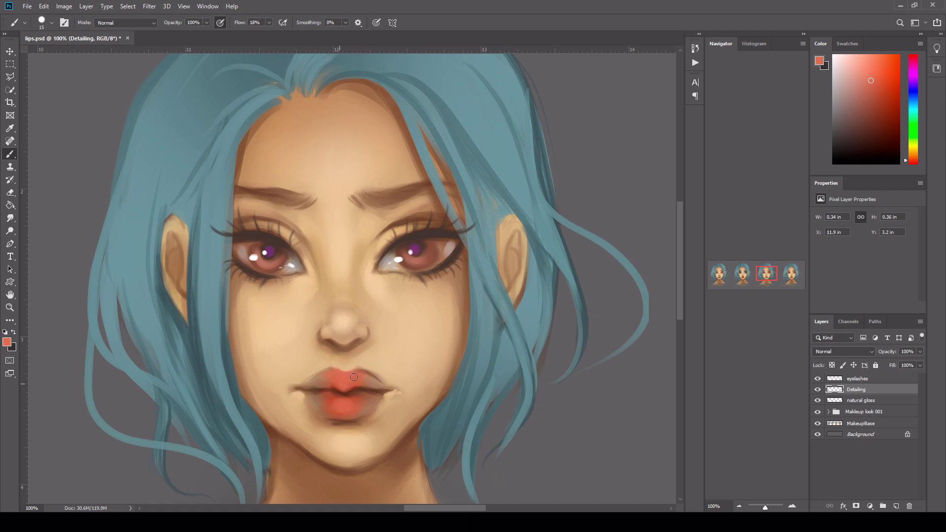
Shade the corners and lower edge of the lips with blue-grey from the hair and tones sampled from the lips.
alt+click(507, 338)
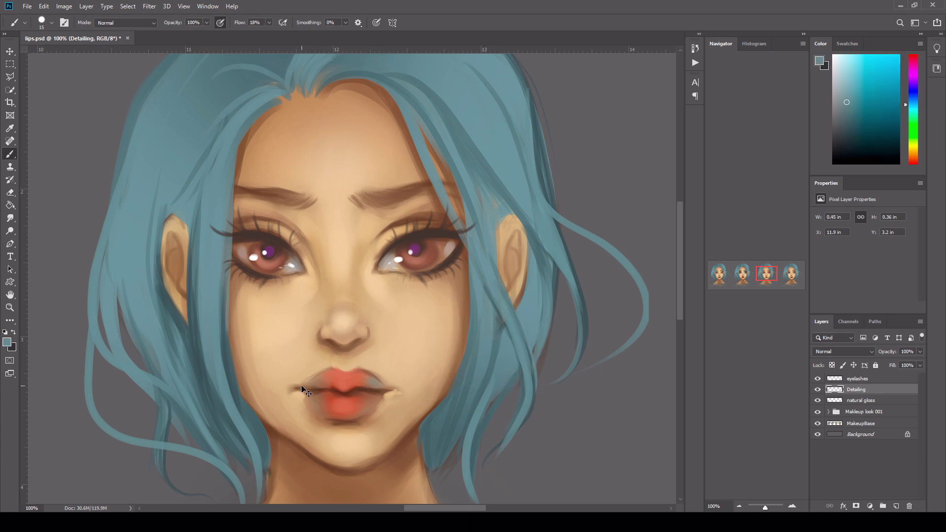
key(ctrl+z)
drag(314, 386, 325, 383)
alt+click(325, 380)
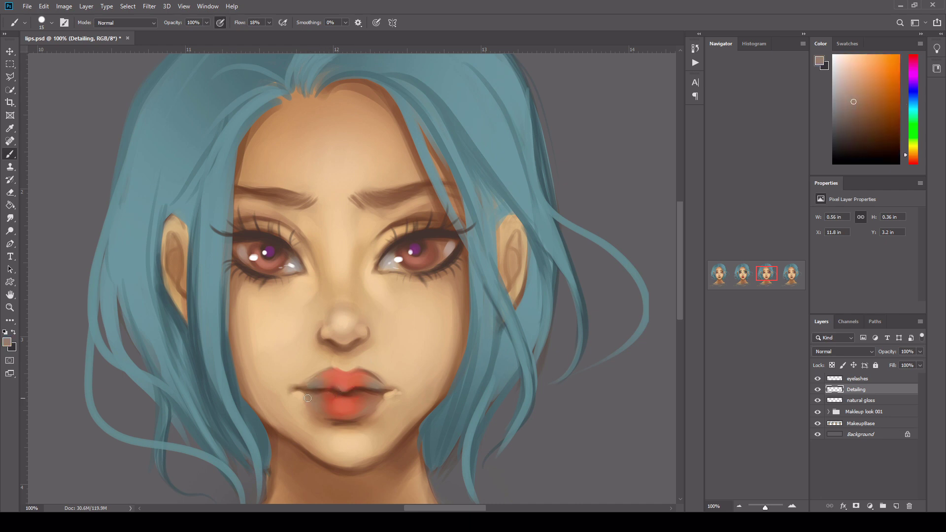
drag(308, 398, 346, 415)
alt+click(326, 386)
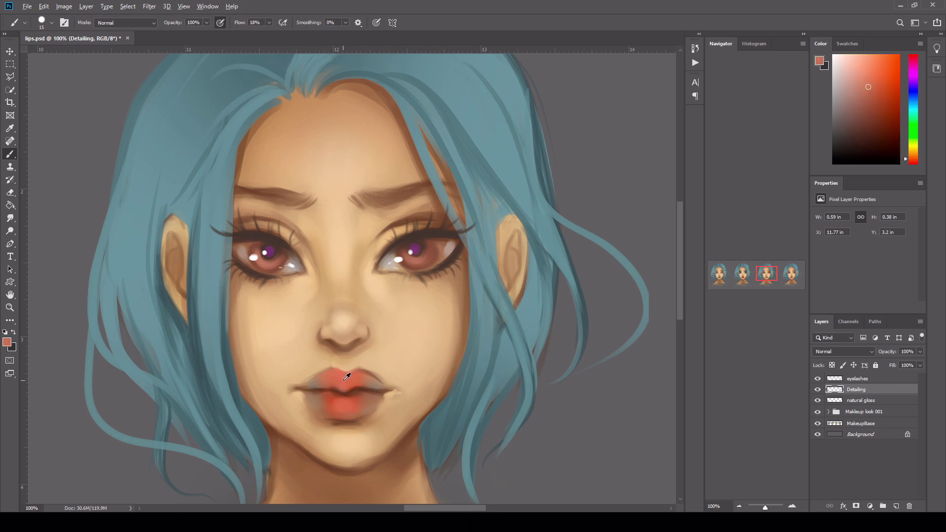
Sample the upper lip's coral, lighten it to pale pink, and paint small gloss highlights on both lips with a 6 px brush.
alt+click(347, 376)
drag(870, 79, 858, 68)
drag(348, 401, 346, 402)
key(bracketleft)
key(bracketleft)
click(377, 22)
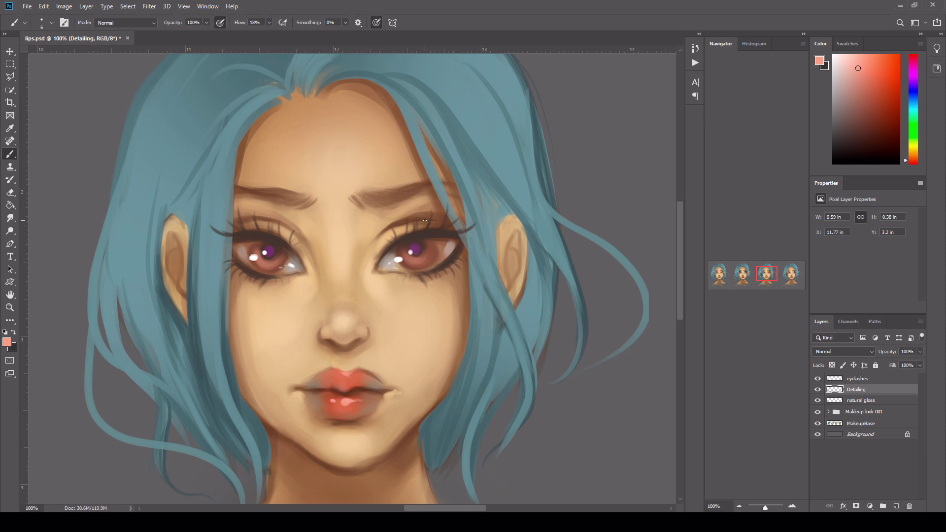
Add a new layer directly above the Makeup look 001 group and name it "eyeshadow".
click(870, 401)
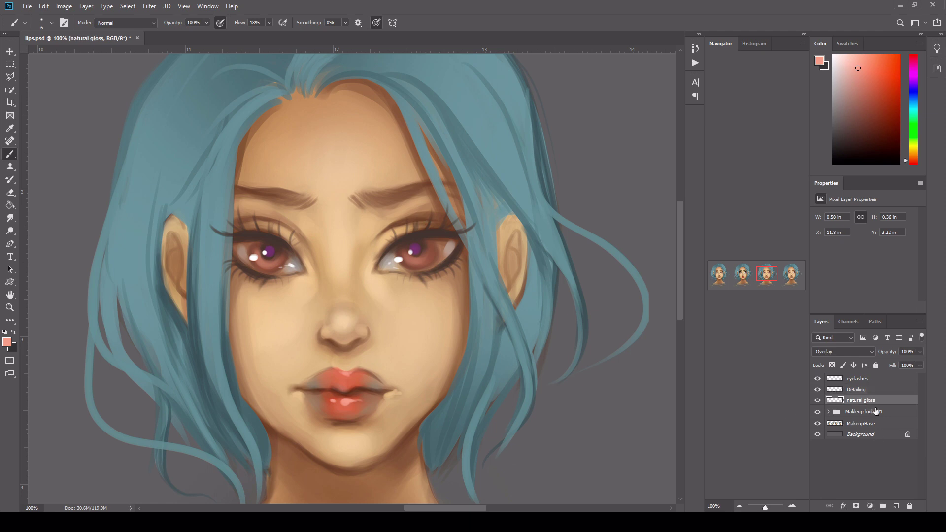
click(876, 412)
click(896, 506)
double_click(858, 412)
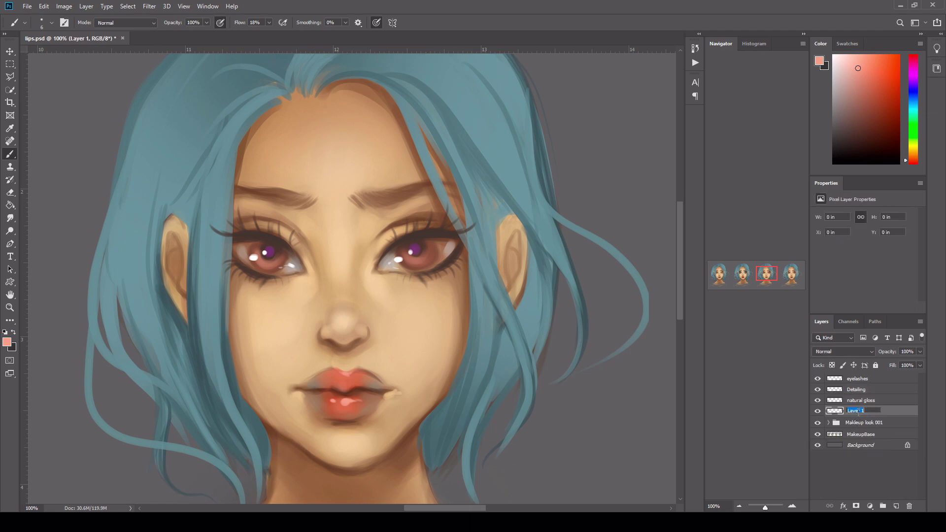
text(eyeshadow)
key(Return)
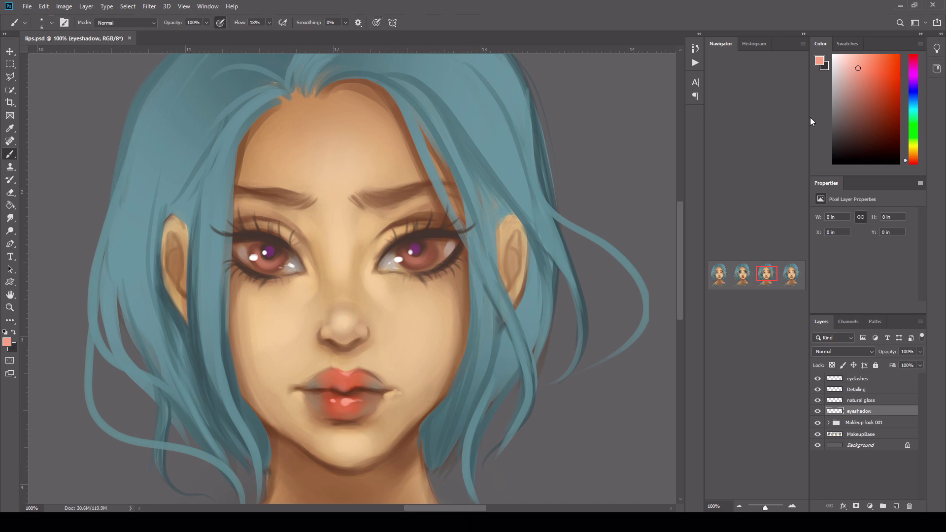
Pick a deeper orange-red, enlarge the brush to 30 px, and try a stroke along the upper lid of the eye on the right.
click(870, 94)
drag(905, 161, 905, 159)
key(bracketright)
key(bracketright)
key(bracketright)
key(bracketright)
key(bracketright)
drag(381, 256, 411, 230)
Set the eyeshadow layer's blend mode to Hard Light and brush orange shadow over the upper lids and inner corners of both eyes.
click(837, 350)
click(838, 352)
key(Down)
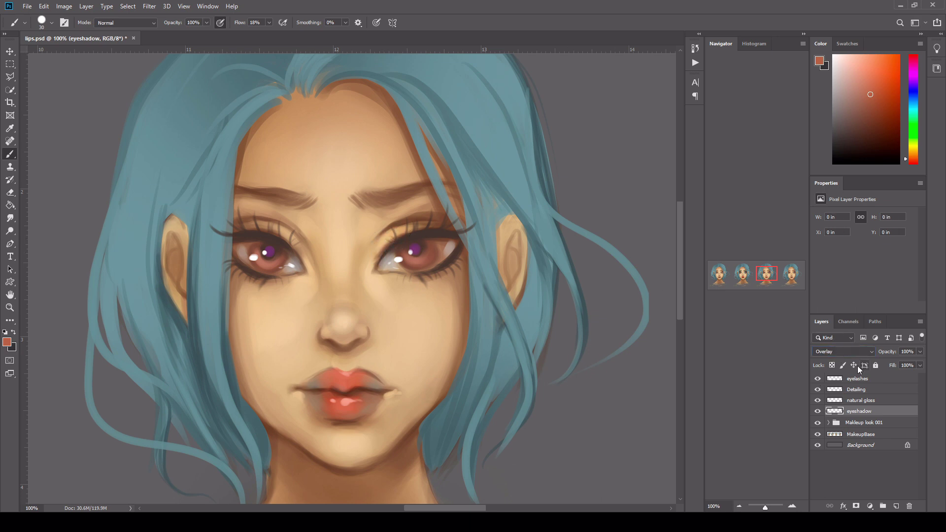
key(Down)
key(Down)
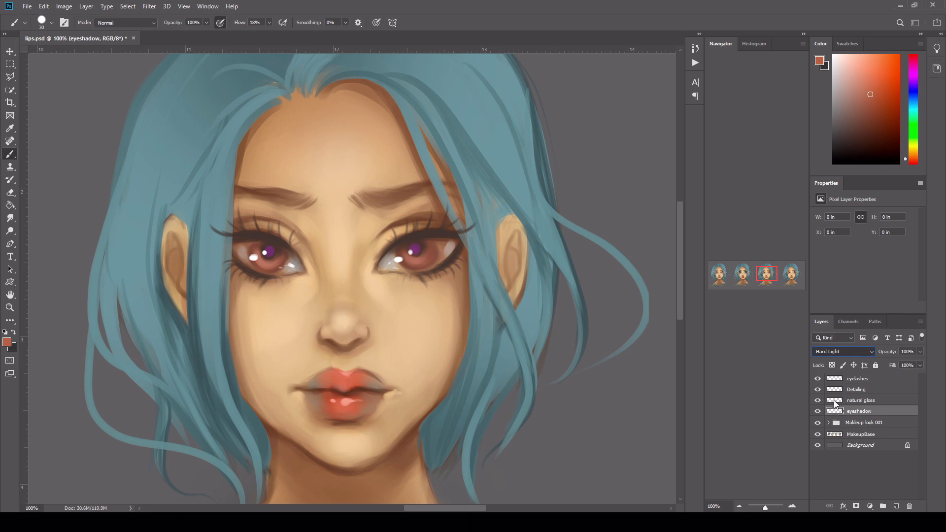
mouse_move(389, 237)
mouse_down()
mouse_move(374, 251)
mouse_move(419, 230)
mouse_move(372, 263)
mouse_up()
mouse_move(417, 227)
mouse_down()
mouse_move(373, 239)
mouse_move(408, 230)
mouse_move(370, 275)
mouse_move(414, 237)
mouse_move(411, 228)
mouse_move(456, 227)
mouse_up()
mouse_move(302, 235)
mouse_down()
mouse_move(273, 239)
mouse_move(260, 226)
mouse_move(289, 243)
mouse_move(274, 227)
mouse_move(305, 261)
mouse_move(290, 237)
mouse_move(298, 254)
mouse_move(246, 231)
mouse_move(267, 225)
mouse_move(241, 227)
mouse_up()
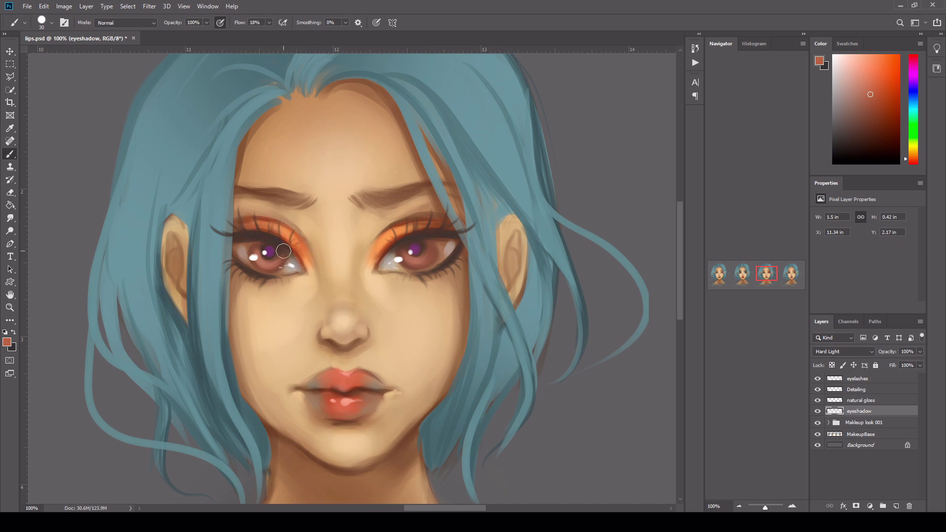
Paint the orange shadow along the lower lash lines with a smaller brush, then reduce the brush to 10 px.
key(bracketleft)
key(bracketleft)
key(bracketleft)
mouse_move(266, 283)
mouse_down()
mouse_move(273, 278)
mouse_move(230, 264)
mouse_move(266, 288)
mouse_up()
key(bracketleft)
Shift the color to a golden orange, add a new layer above eyeshadow, and name it "highlight".
click(871, 85)
drag(914, 160, 908, 149)
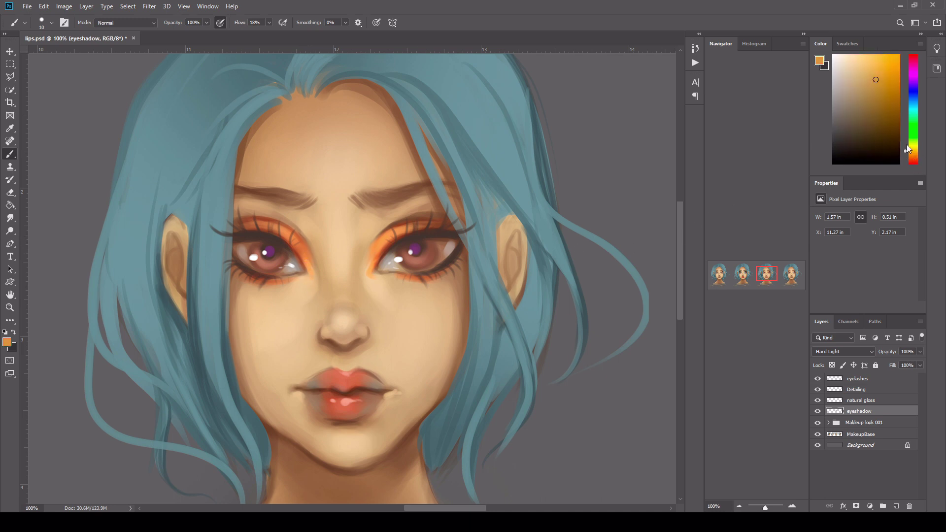
click(896, 506)
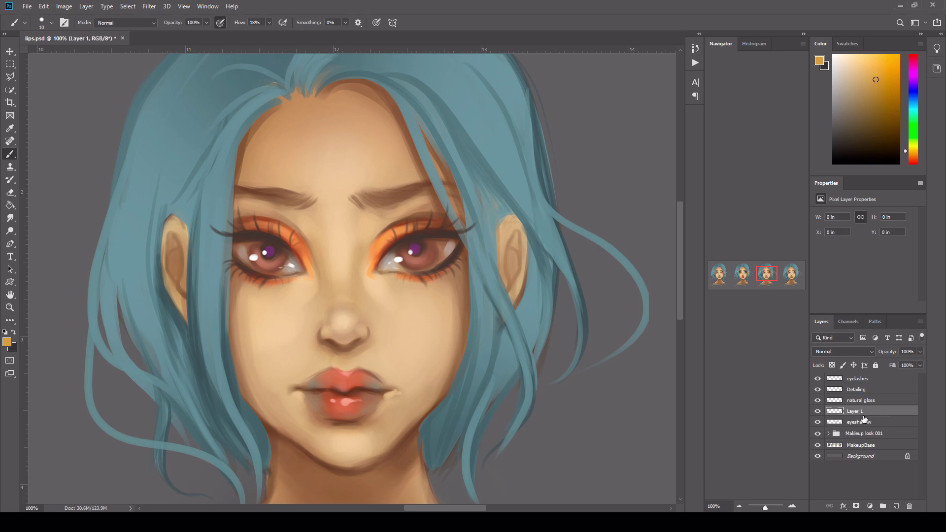
double_click(859, 411)
text(hichlight)
key(Return)
Lighten the color to pale peach and paint highlights around the inner corners and lids of both eyes with the 10 px brush.
drag(378, 251, 384, 238)
drag(864, 107, 862, 69)
alt+click(384, 240)
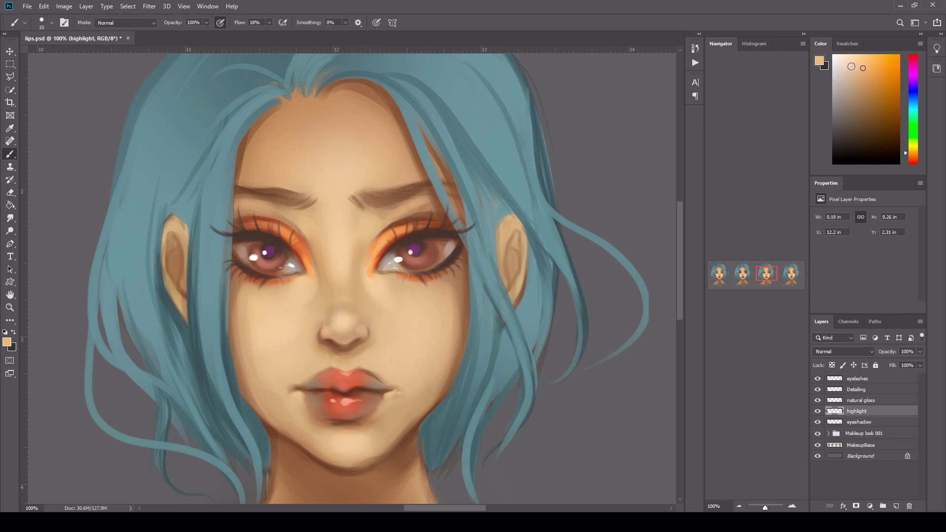
click(849, 66)
mouse_move(386, 243)
mouse_down()
mouse_move(362, 267)
mouse_move(375, 253)
mouse_move(397, 278)
mouse_up()
drag(300, 249, 307, 265)
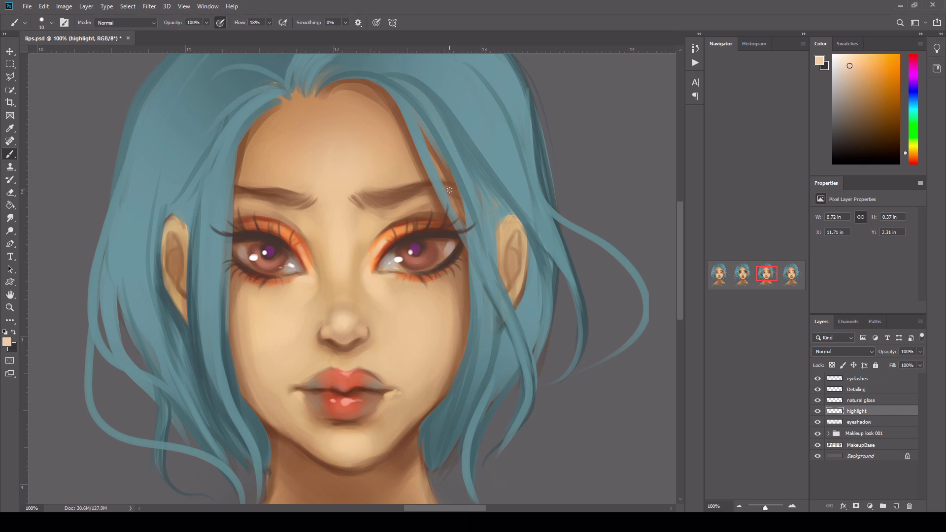
Sample brown from around the eye, enlarge the brush to 30 px, and paint brown shadow above the orange lids of both eyes.
alt+click(419, 216)
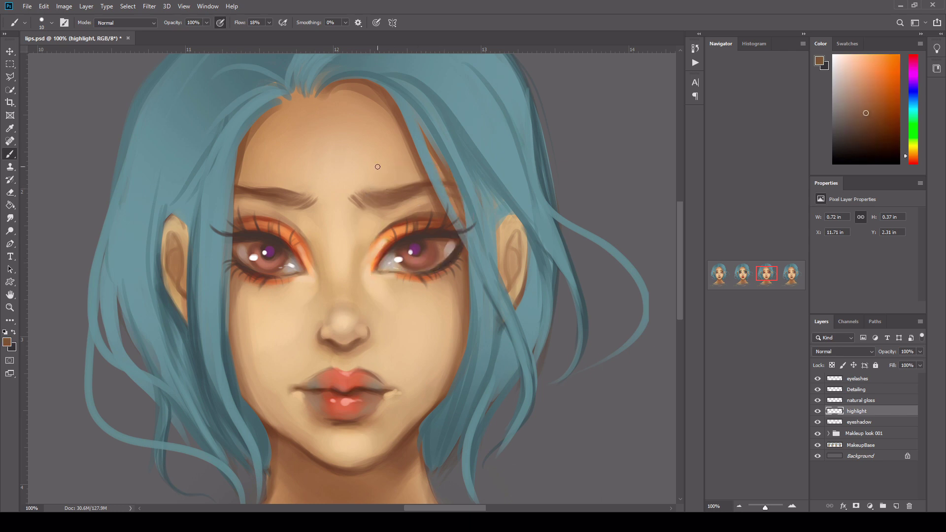
key(bracketright)
key(bracketright)
mouse_move(414, 215)
mouse_down()
mouse_move(449, 218)
mouse_move(414, 216)
mouse_move(449, 220)
mouse_move(393, 229)
mouse_move(448, 214)
mouse_move(413, 224)
mouse_up()
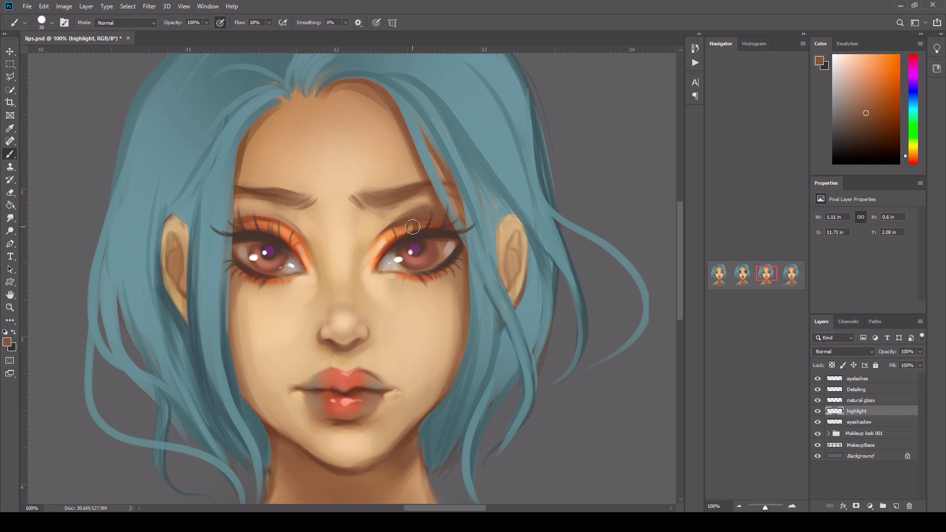
alt+click(398, 219)
mouse_move(429, 227)
mouse_down()
mouse_move(452, 232)
mouse_move(400, 203)
mouse_up()
mouse_move(251, 218)
mouse_down()
mouse_move(229, 217)
mouse_move(277, 222)
mouse_move(239, 224)
mouse_move(281, 232)
mouse_up()
Blend the crease shadow toward the brows with brown and tan tones sampled from the skin around the eyes.
alt+click(244, 211)
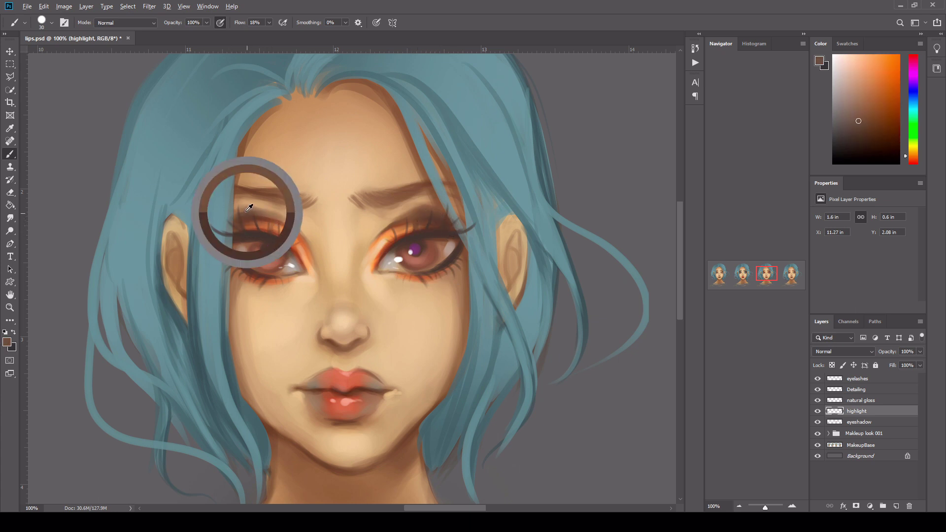
alt+click(242, 205)
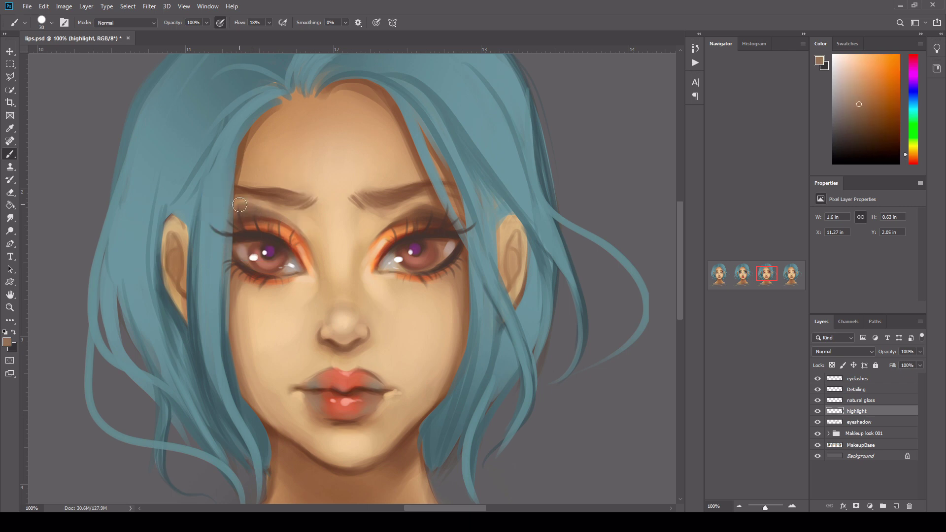
mouse_move(242, 206)
mouse_down()
mouse_move(258, 209)
mouse_move(244, 209)
mouse_up()
alt+click(413, 207)
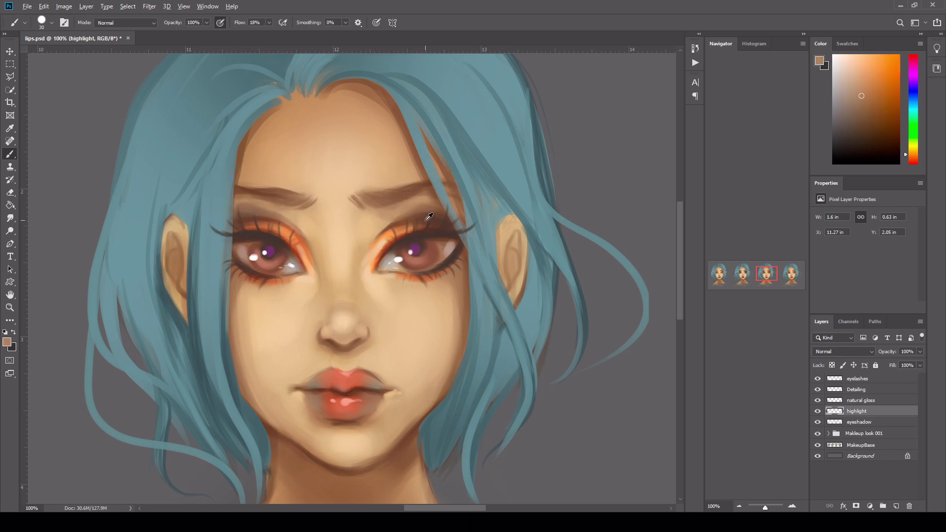
alt+click(420, 220)
Reduce the brush to 7 px and tint both eyebrows with teal sampled from the hair, blending with the brow color.
key(bracketleft)
key(bracketleft)
key(bracketleft)
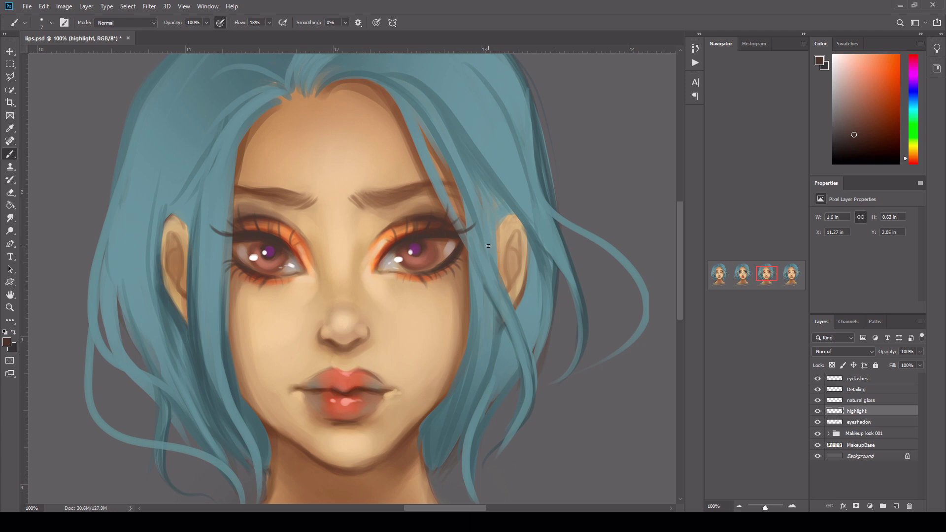
alt+click(471, 123)
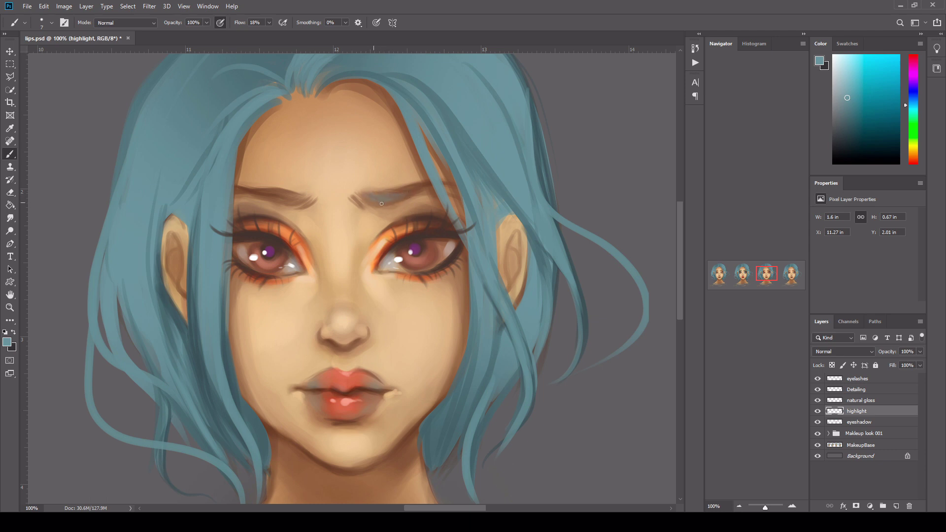
alt+click(391, 192)
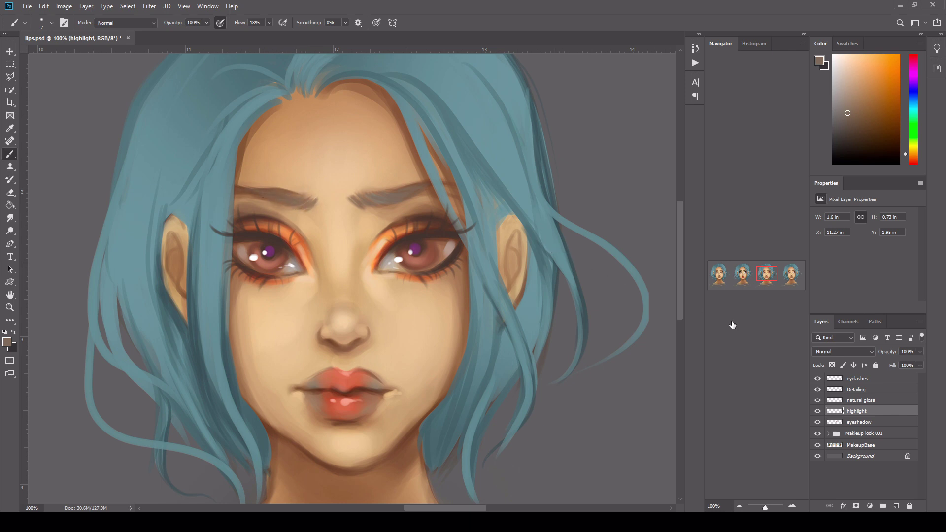
Add a layer named "eyebrows" above highlight and enlarge the brush to 200 px.
click(896, 506)
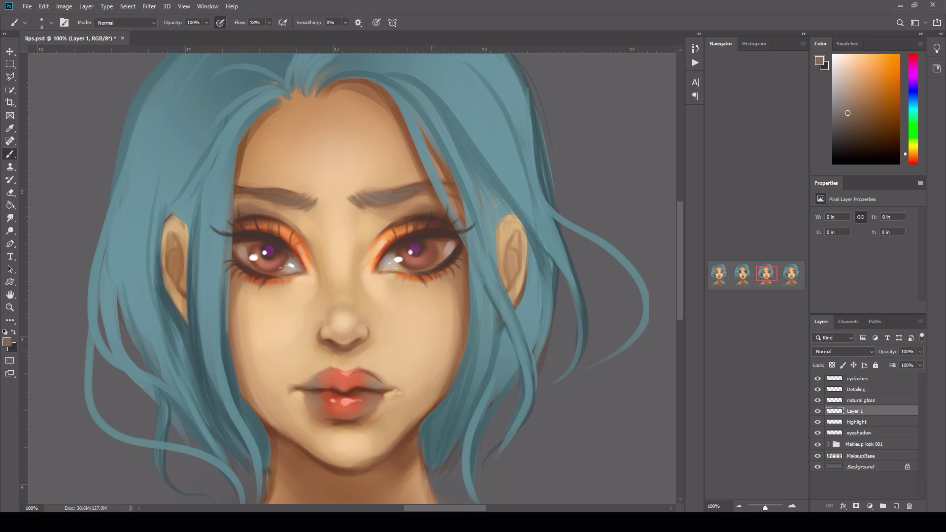
key(bracketright)
key(bracketright)
key(bracketright)
key(bracketright)
key(bracketright)
key(bracketright)
key(bracketright)
key(bracketright)
key(bracketright)
key(bracketright)
key(bracketright)
key(bracketright)
key(bracketright)
key(bracketright)
double_click(851, 411)
text(eyebr)
key(Return)
Add a new layer above eyebrows for the blush and set its blend mode to Overlay.
click(896, 507)
click(843, 351)
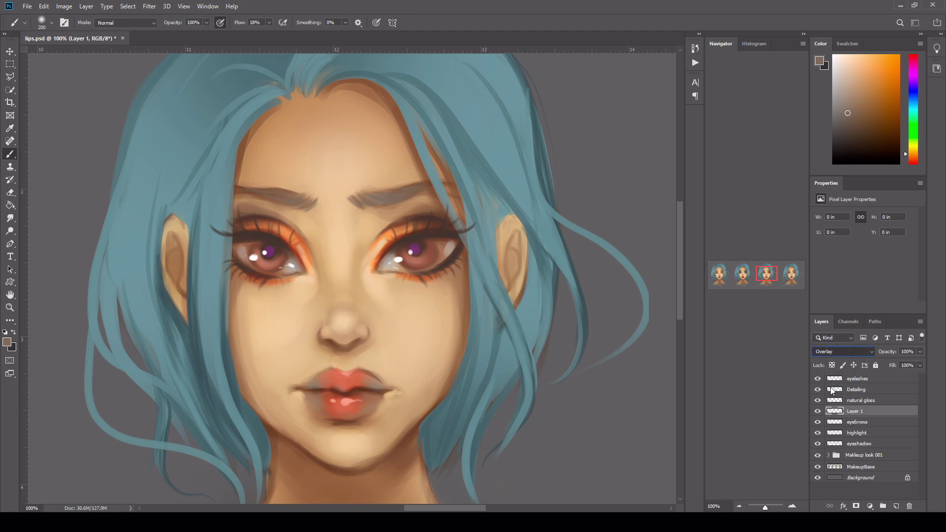
click(832, 488)
Try a blush stroke across the cheek in a reddish brown derived from the sampled skin tone.
alt+click(433, 309)
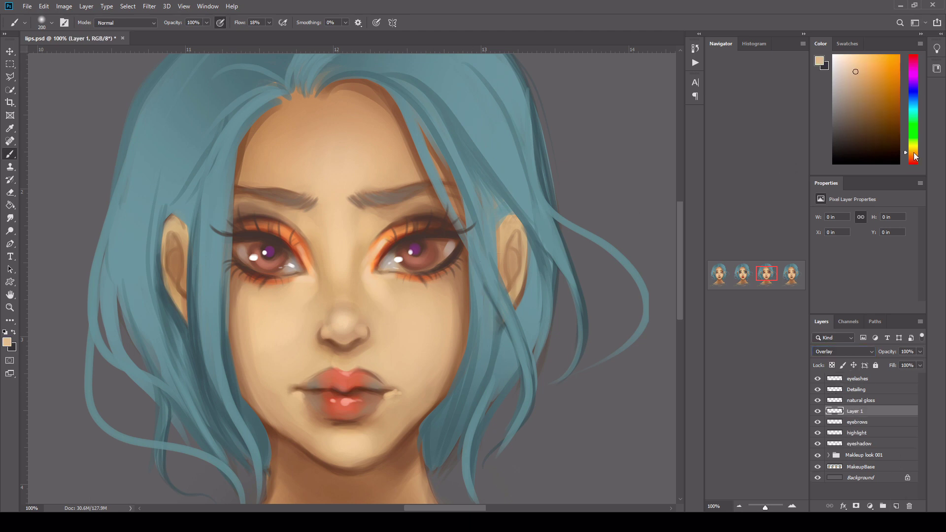
drag(915, 157, 916, 162)
click(868, 93)
drag(472, 318, 380, 314)
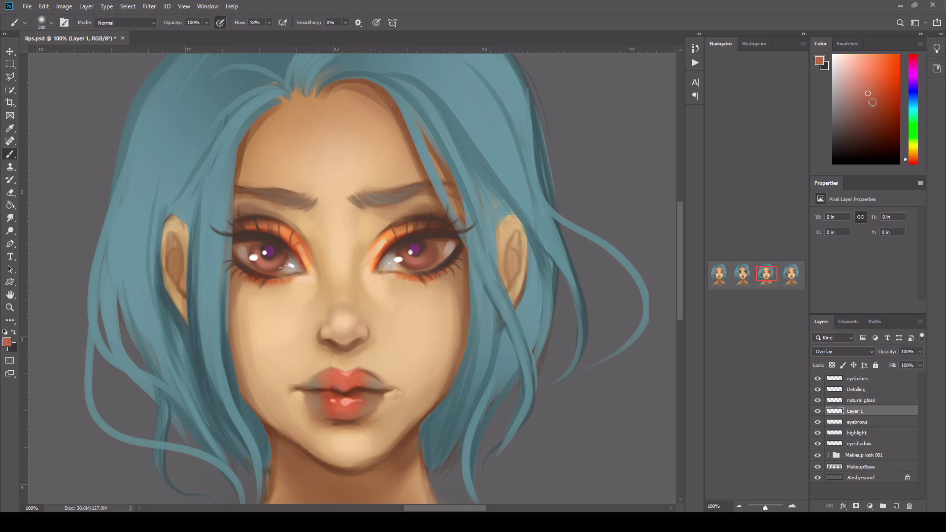
Change the color to deep red and set the blush layer's blend mode to Darken.
click(885, 103)
drag(914, 163, 905, 171)
mouse_move(392, 305)
mouse_down()
mouse_move(414, 327)
mouse_move(404, 316)
mouse_up()
key(ctrl+z)
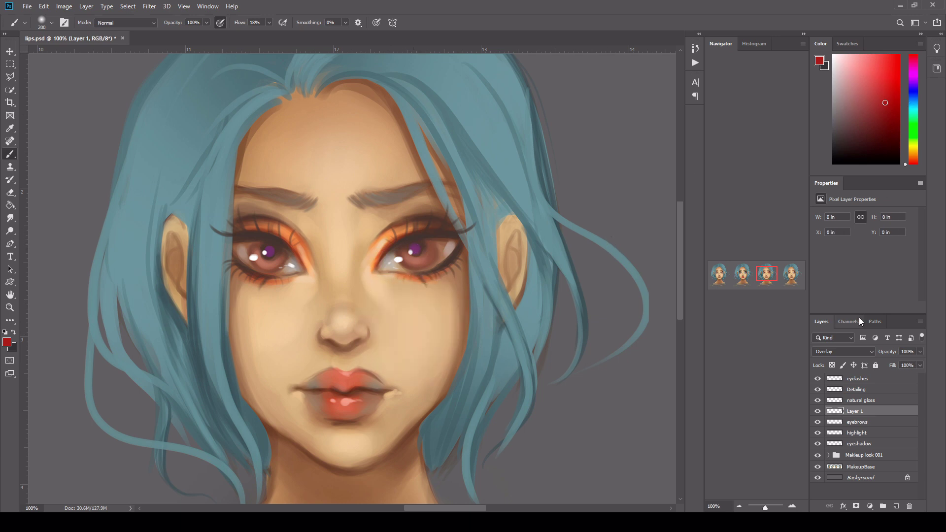
scroll(840, 351, up, 3)
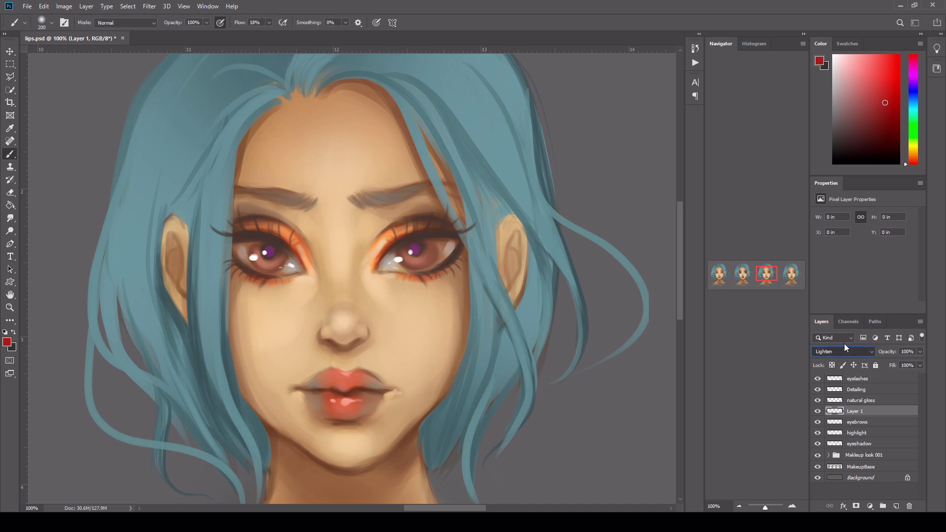
key(Up)
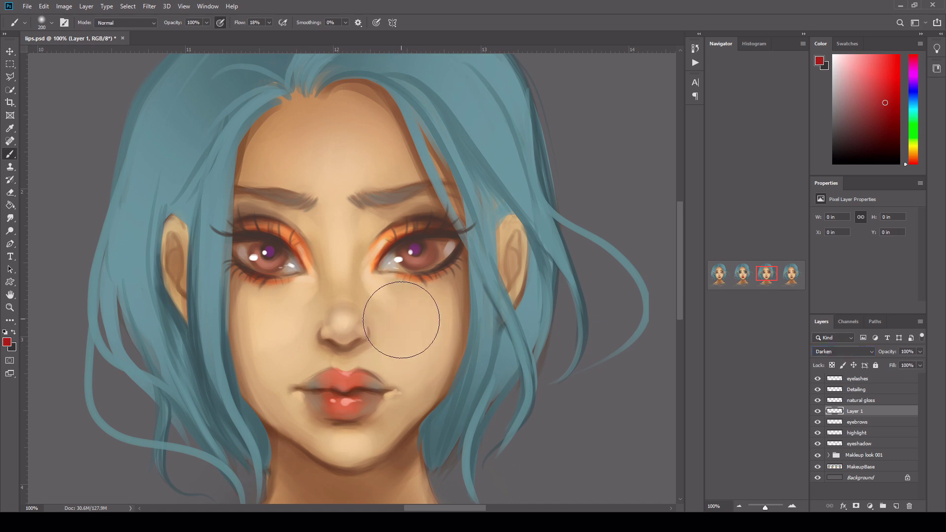
Reduce the brush to 125 px and paint soft red blush across the nose bridge and both cheeks.
drag(401, 312, 419, 320)
key(ctrl+z)
key(bracketleft)
key(bracketleft)
key(bracketleft)
mouse_move(334, 292)
mouse_down()
mouse_move(370, 305)
mouse_move(364, 296)
mouse_move(392, 323)
mouse_move(327, 292)
mouse_move(279, 301)
mouse_move(333, 305)
mouse_move(282, 309)
mouse_move(323, 283)
mouse_up()
mouse_move(396, 308)
mouse_down()
mouse_move(372, 304)
mouse_move(413, 318)
mouse_move(433, 303)
mouse_move(463, 314)
mouse_move(436, 285)
mouse_move(446, 316)
mouse_up()
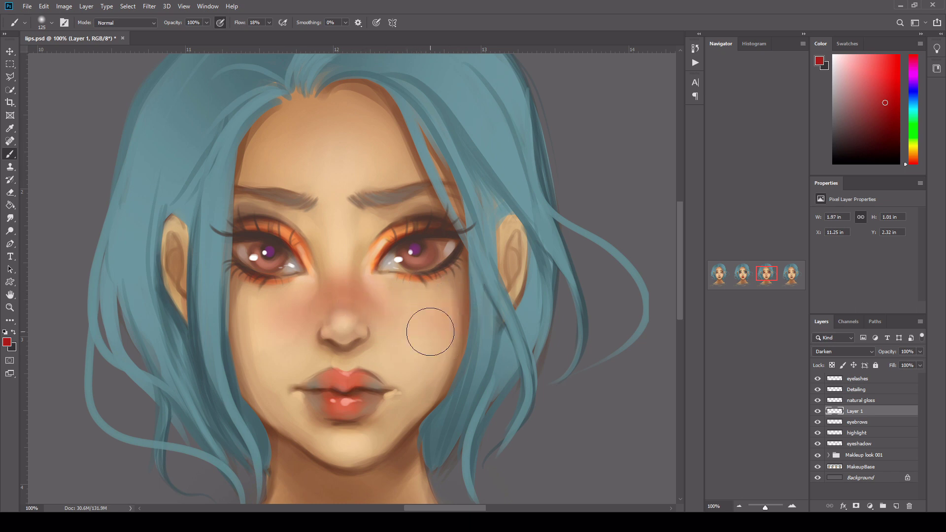
mouse_move(276, 306)
mouse_down()
mouse_move(254, 312)
mouse_move(269, 323)
mouse_up()
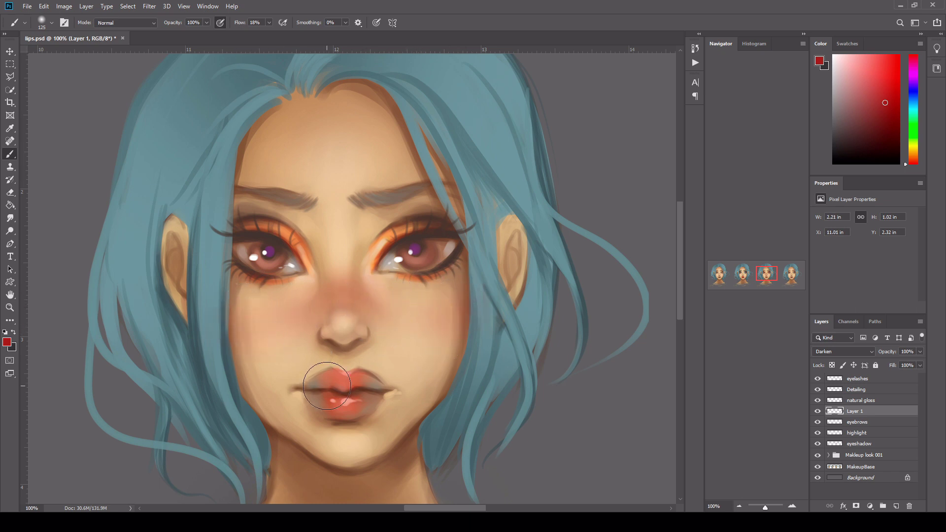
Extend the faint red blush around the mouth, over the forehead, and along the upper nose bridge.
mouse_move(335, 392)
mouse_down()
mouse_move(355, 416)
mouse_move(338, 437)
mouse_move(367, 428)
mouse_up()
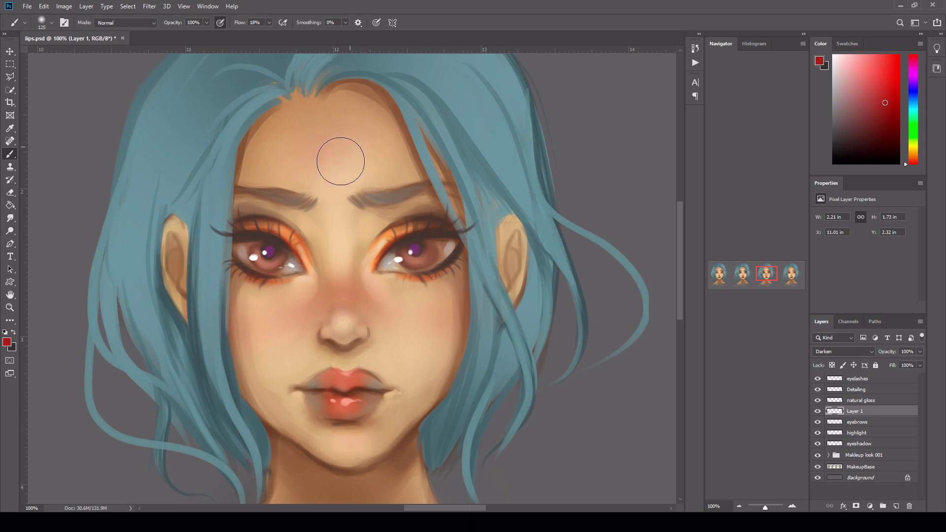
mouse_move(338, 163)
mouse_down()
mouse_move(316, 156)
mouse_move(338, 144)
mouse_up()
drag(337, 252, 331, 271)
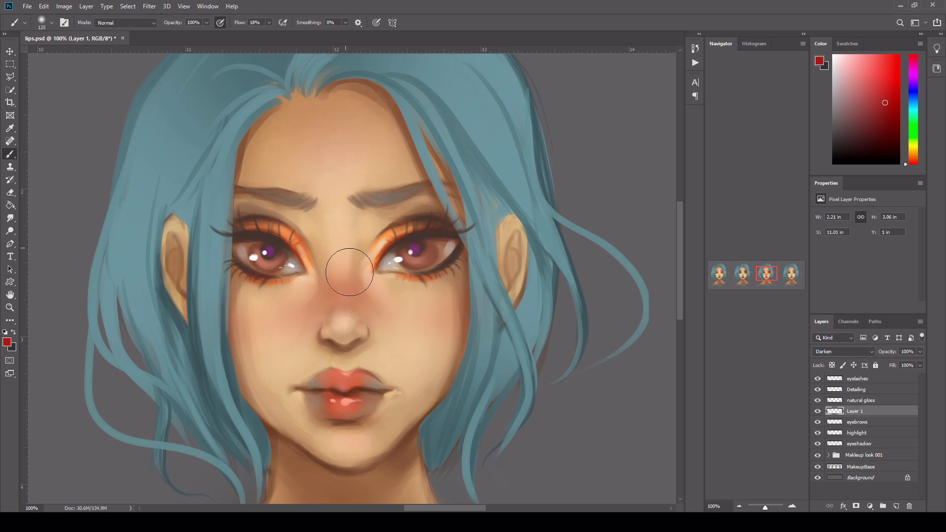
drag(327, 214, 362, 270)
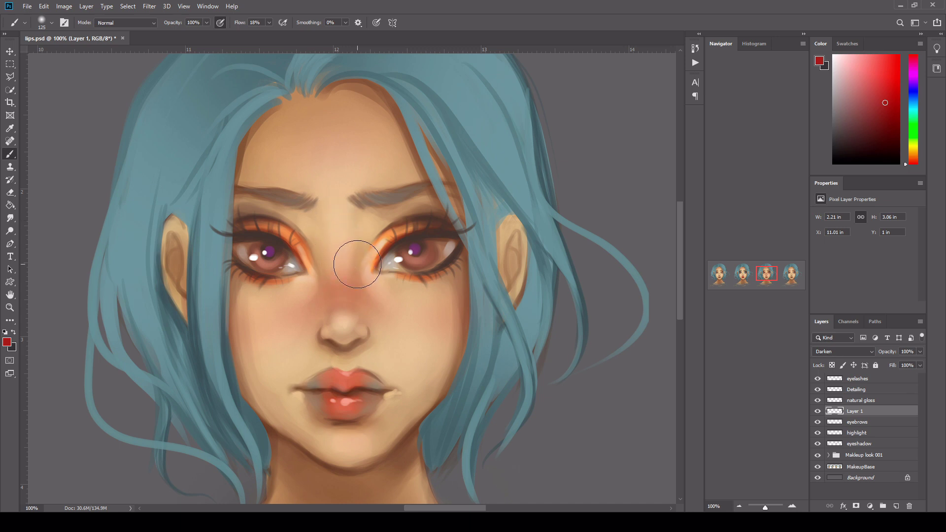
Lower the blush layer's opacity to 70%.
click(913, 350)
text(80)
key(BackSpace)
text(70)
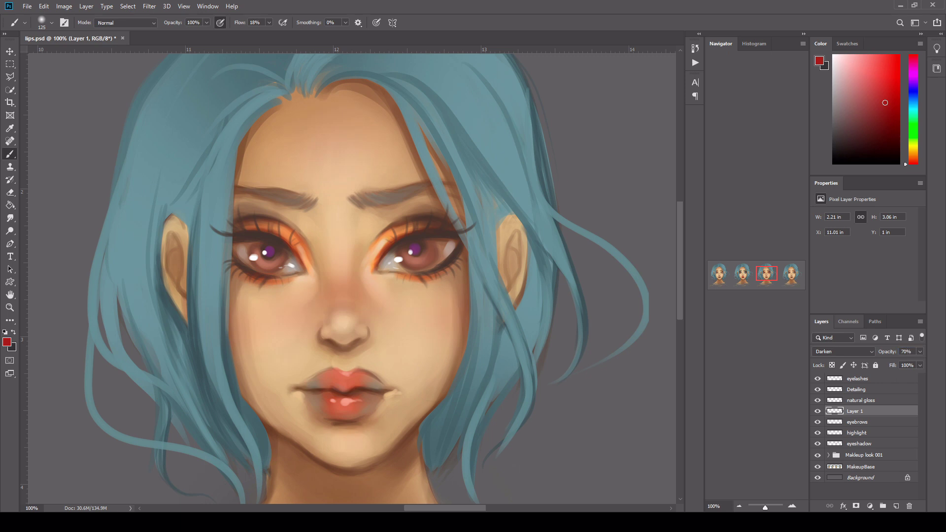
Group the layers from eyelashes down to eyeshadow and name the group "makeup look 002".
text(z)
alt+click(196, 301)
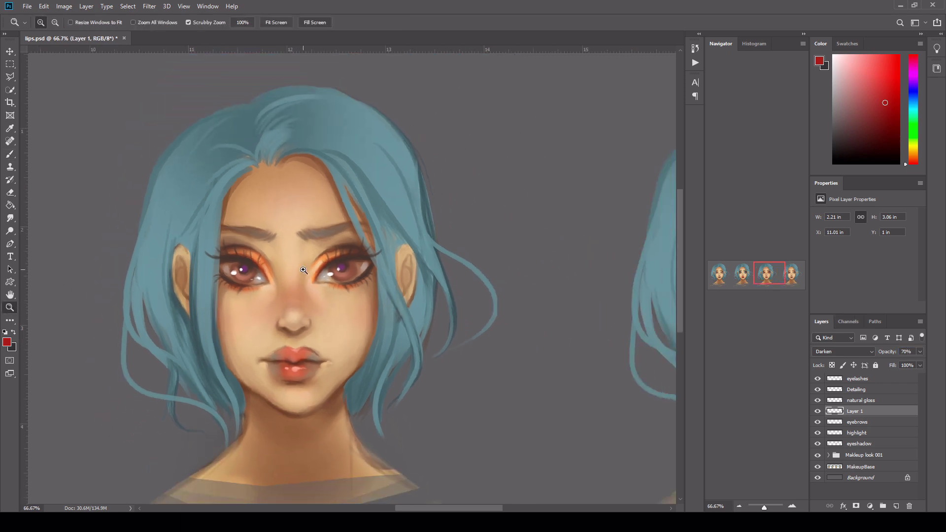
drag(767, 270, 803, 277)
click(898, 378)
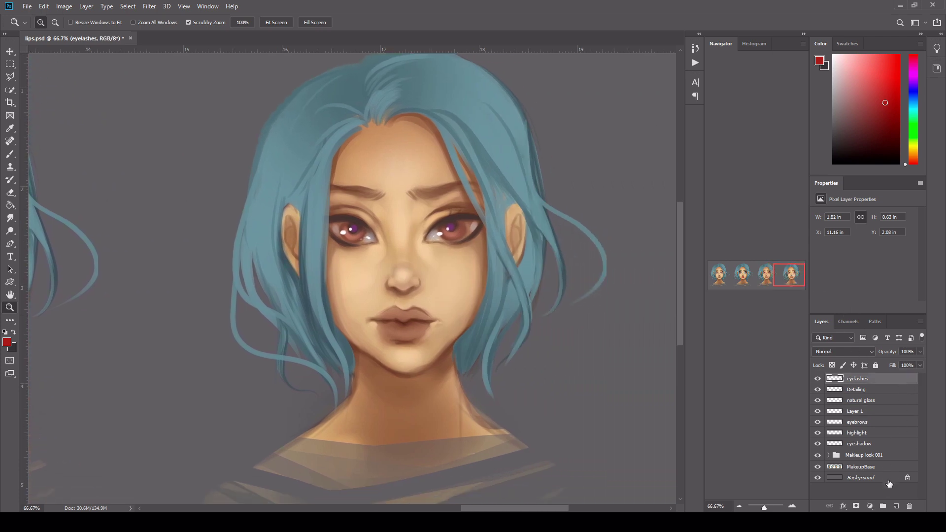
shift+click(887, 444)
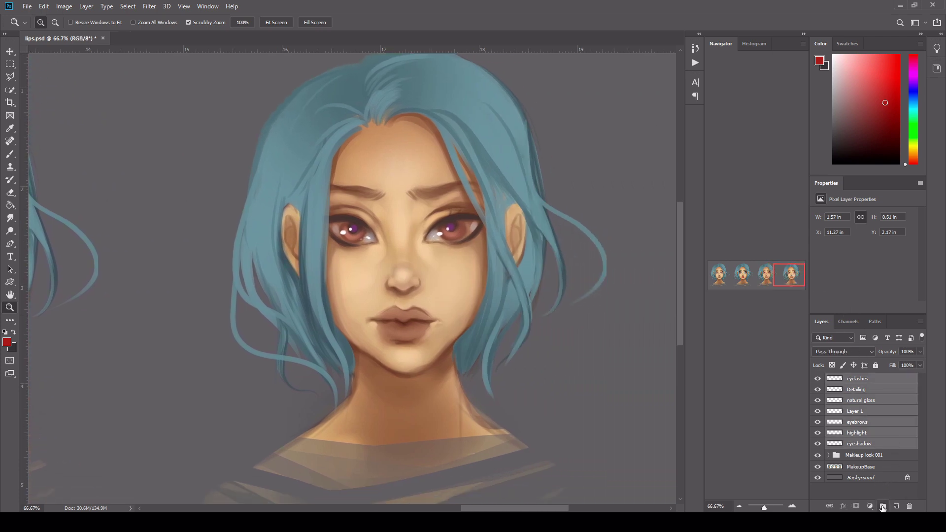
key(ctrl+g)
double_click(857, 379)
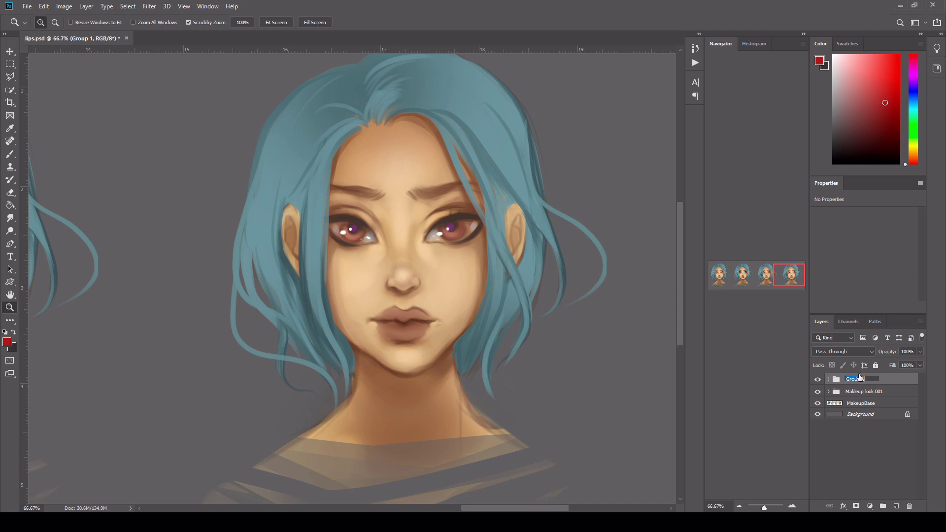
text(makeup look 002)
key(Return)
Add a new layer above the makeup look 002 group and name it "natural".
click(896, 506)
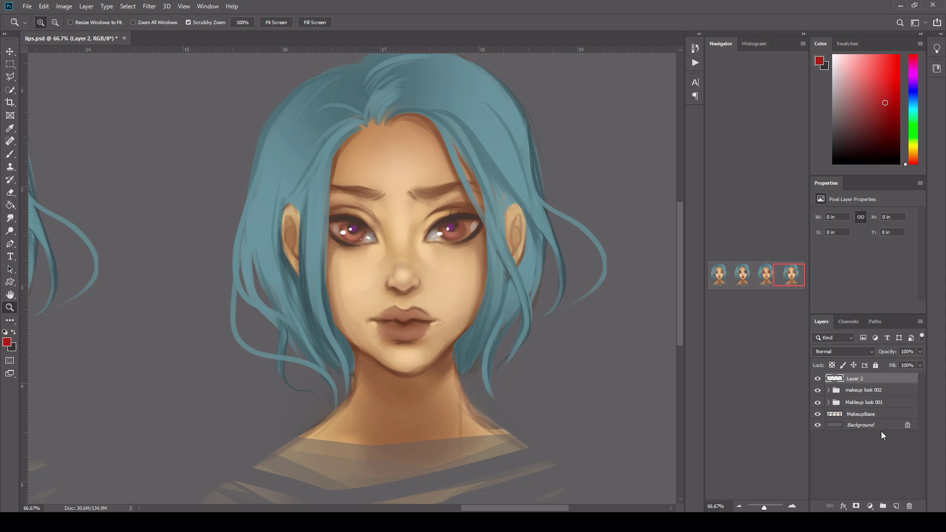
double_click(862, 379)
text(cu)
text(al)
key(Return)
Choose a brick red based on the fourth portrait's lip color for the brush and set the natural layer's blend mode to Overlay.
click(421, 307)
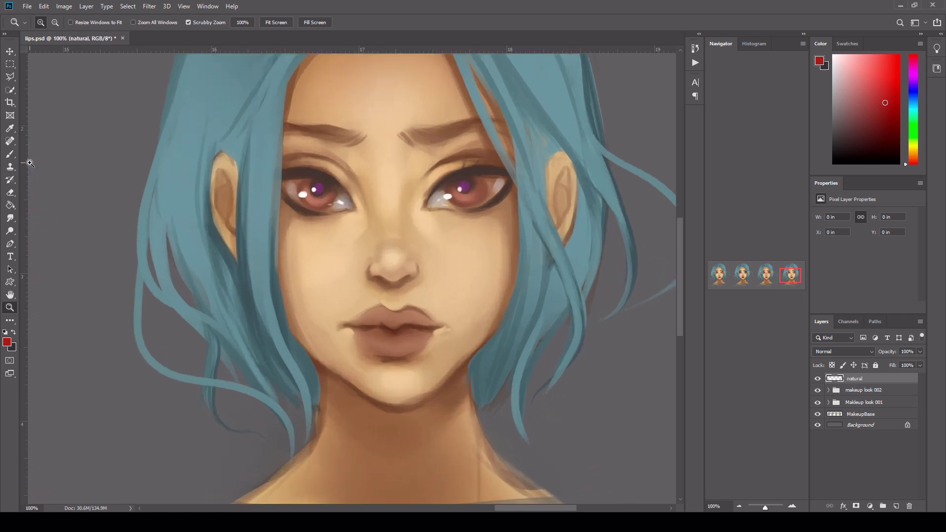
click(10, 153)
click(865, 84)
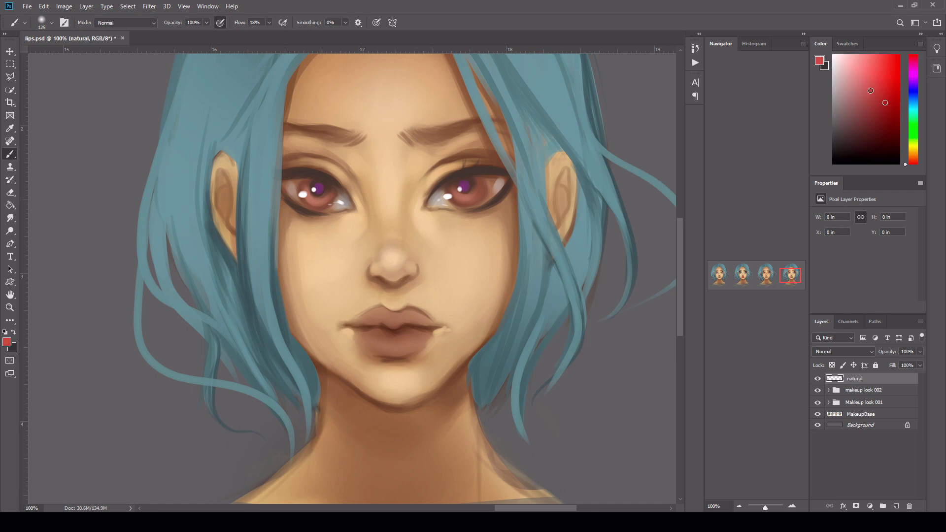
alt+click(414, 334)
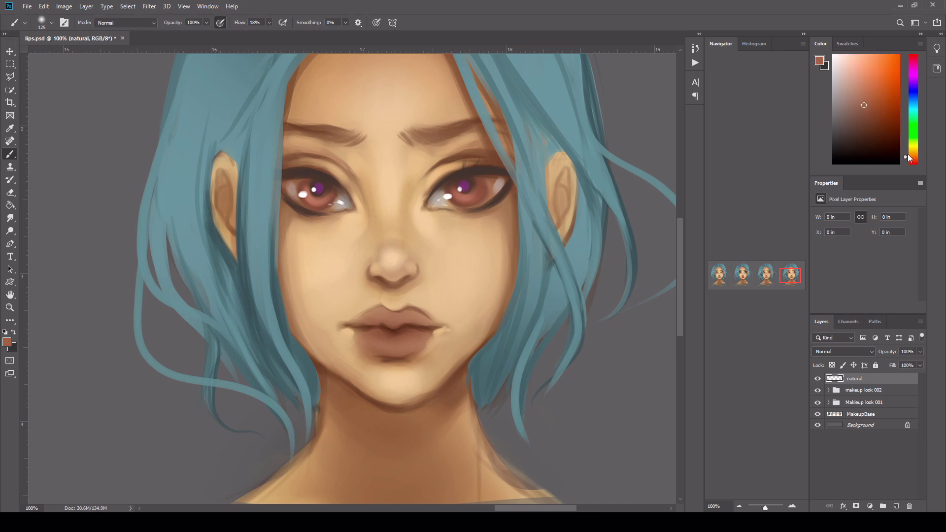
mouse_move(374, 320)
mouse_down()
mouse_move(404, 339)
mouse_move(379, 345)
mouse_move(414, 325)
mouse_move(394, 340)
mouse_up()
scroll(843, 351, down, 9)
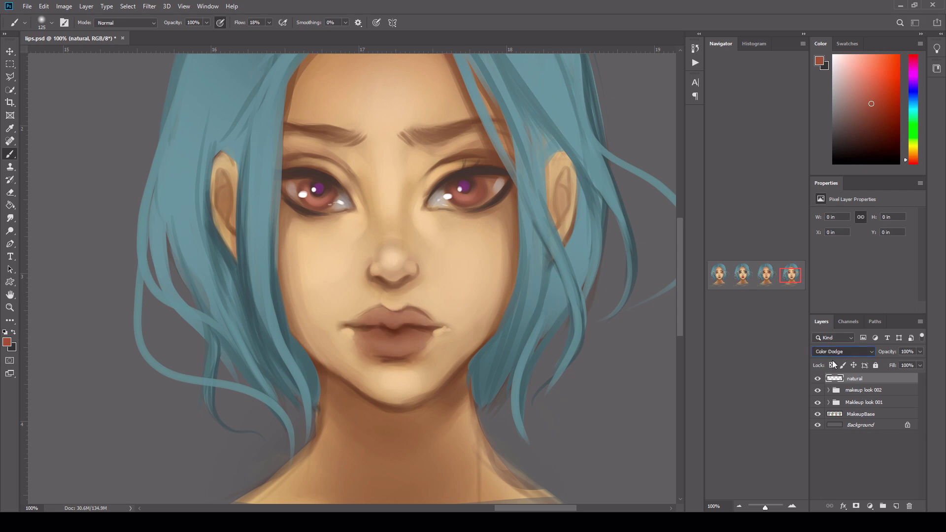
scroll(832, 367, down, 3)
Paint the fourth portrait's lips in brick red, reducing the brush to 80 px.
drag(420, 331, 386, 327)
key(bracketleft)
key(bracketleft)
key(bracketleft)
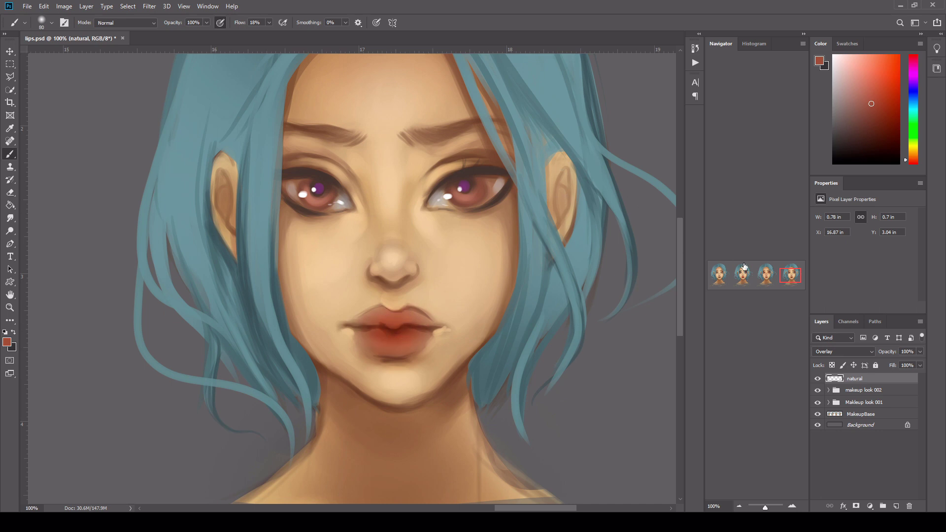
Add a new layer above natural and set its blend mode to Soft Light.
drag(792, 277, 791, 274)
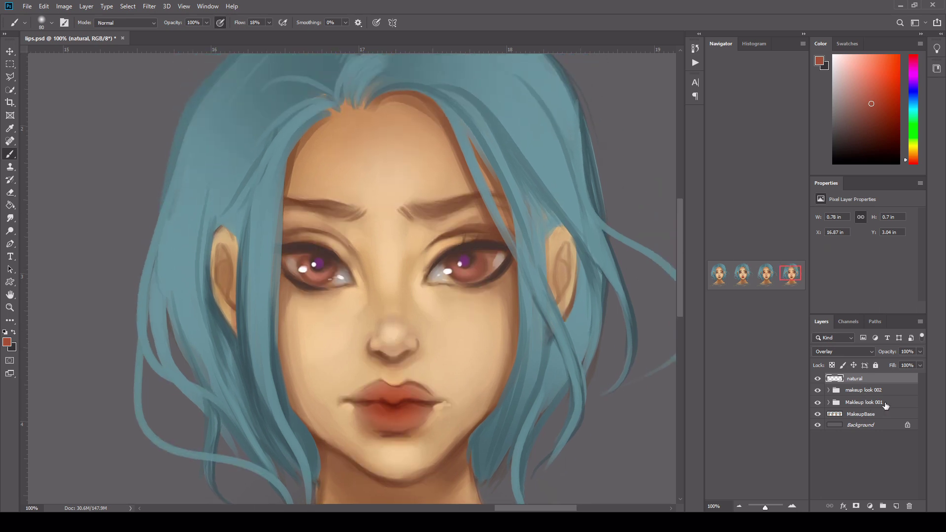
click(895, 506)
scroll(847, 349, down, 15)
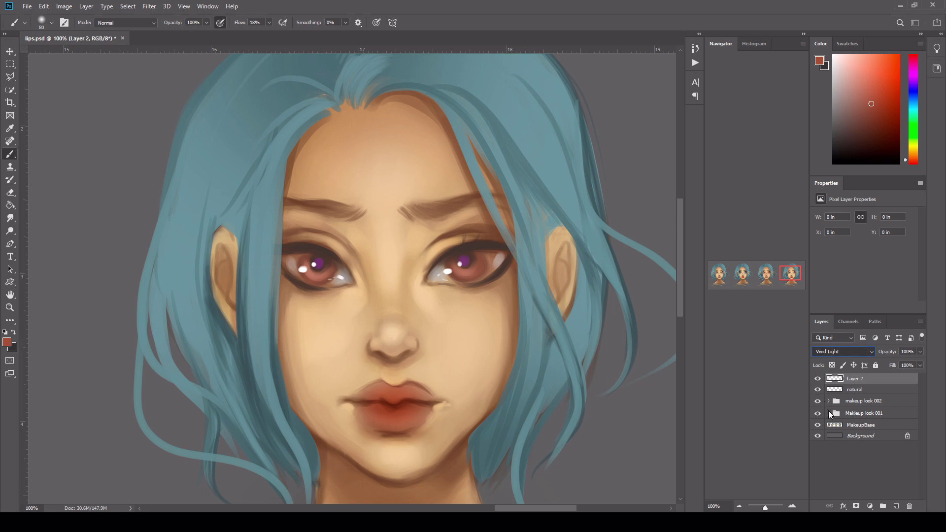
scroll(832, 386, down, 3)
scroll(832, 398, up, 1)
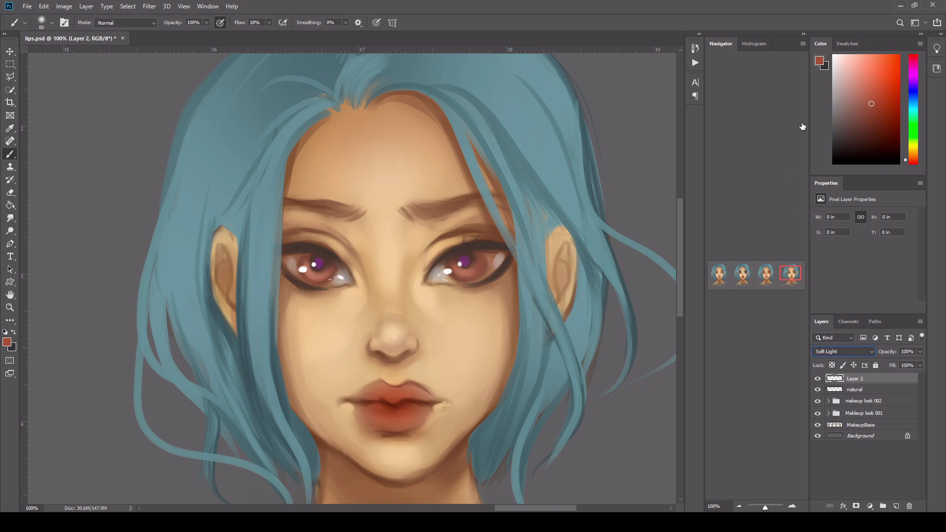
Paint brown eyeshadow over both upper eyelids of the fourth portrait, sampling the lid color and reducing the brush to 45 px.
alt+click(469, 227)
mouse_move(443, 241)
mouse_down()
mouse_move(491, 241)
mouse_move(463, 246)
mouse_up()
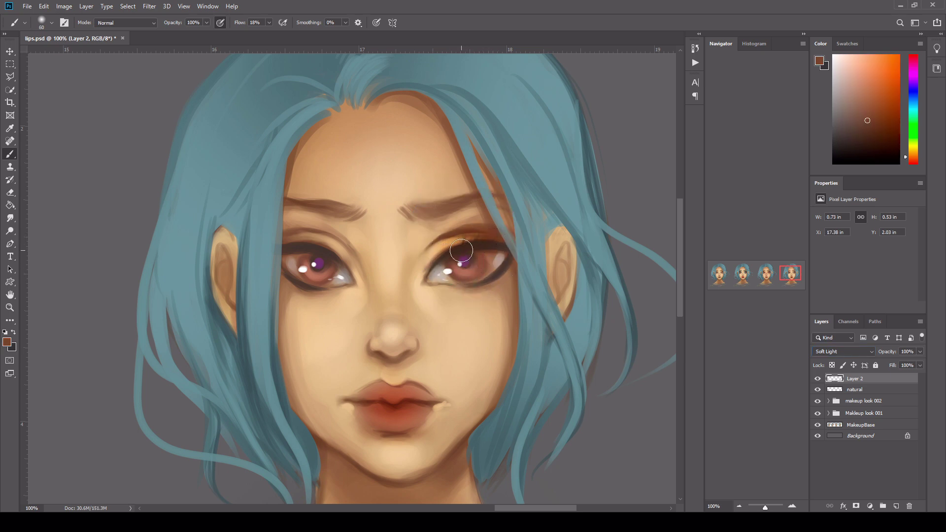
key(bracketleft)
key(bracketleft)
key(bracketleft)
key(bracketleft)
key(bracketleft)
key(bracketleft)
key(bracketleft)
key(bracketright)
key(bracketright)
mouse_move(443, 214)
mouse_down()
mouse_move(430, 212)
mouse_move(446, 212)
mouse_up()
mouse_move(305, 220)
mouse_down()
mouse_move(300, 205)
mouse_move(275, 232)
mouse_up()
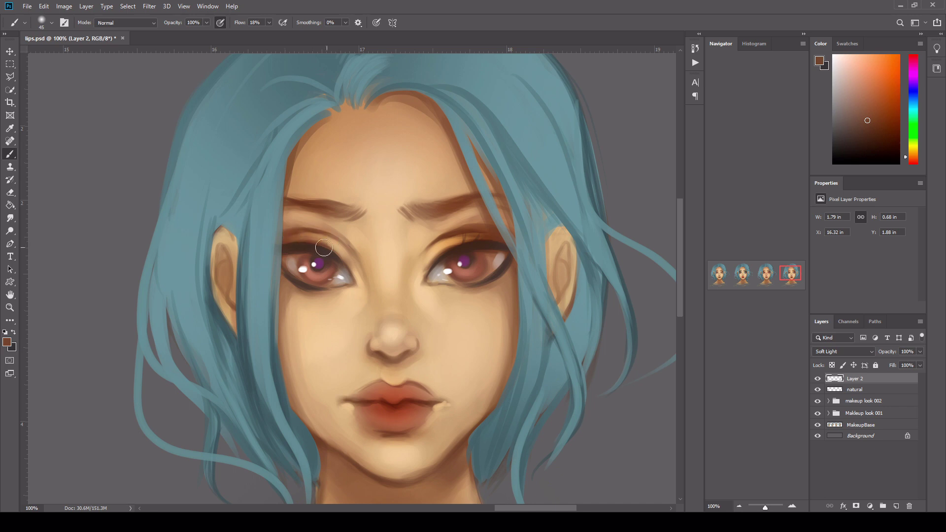
Shade along both lower lash lines and the parting of the lips in the same brown.
drag(326, 286, 319, 292)
drag(494, 287, 503, 271)
drag(402, 401, 389, 404)
Reduce the brush to 10 px and choose a light salmon based on the lower lip's color.
key(bracketleft)
key(bracketleft)
key(bracketleft)
key(bracketleft)
key(bracketleft)
key(bracketleft)
key(bracketleft)
alt+click(409, 418)
click(865, 84)
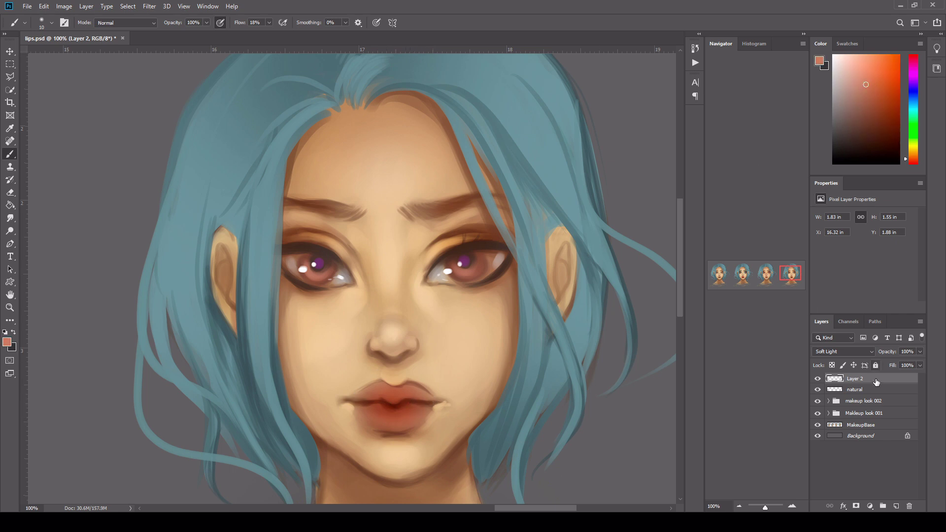
Add a new top layer named "Lips" and rename the Soft Light eyeshadow layer below it "Shadow".
click(896, 506)
click(854, 392)
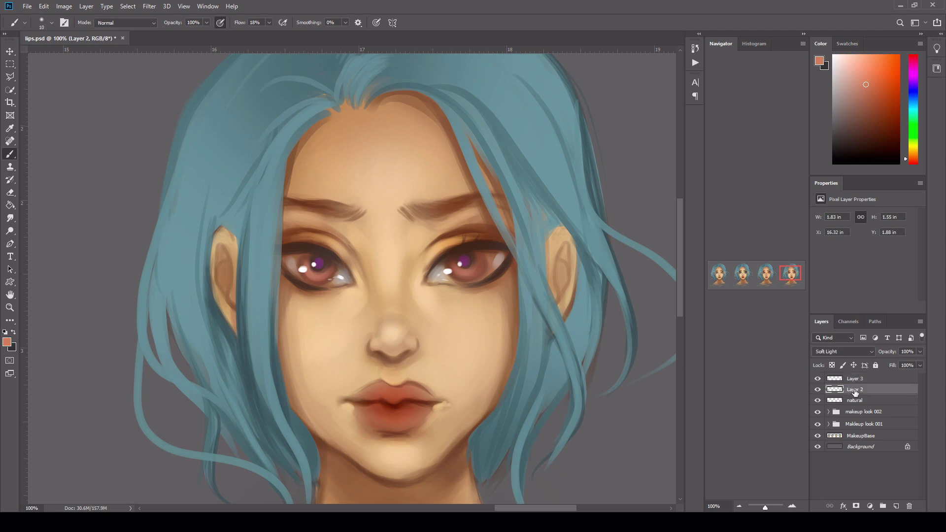
text(Shadow)
double_click(855, 379)
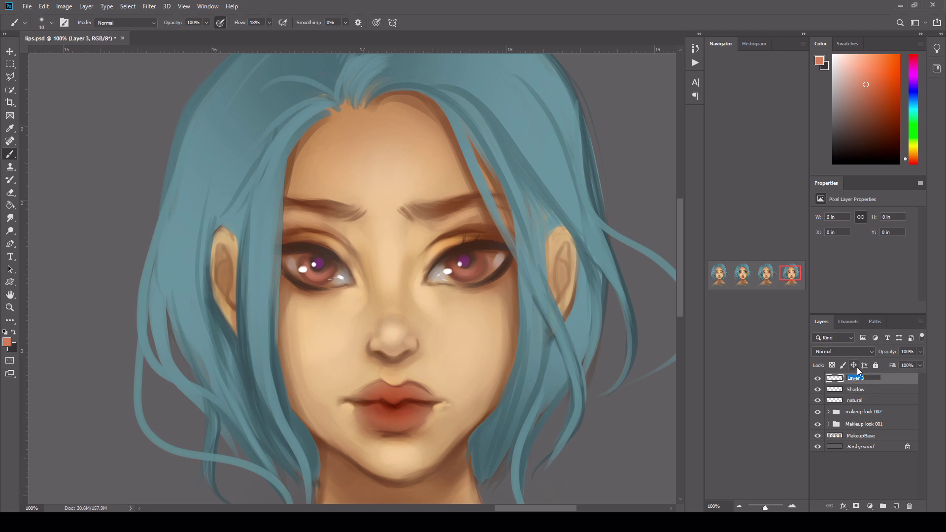
text(Lips)
key(Return)
Brighten the lower and upper lips with salmon strokes, enlarging the brush to 30 px.
click(394, 420)
key(bracketright)
key(bracketright)
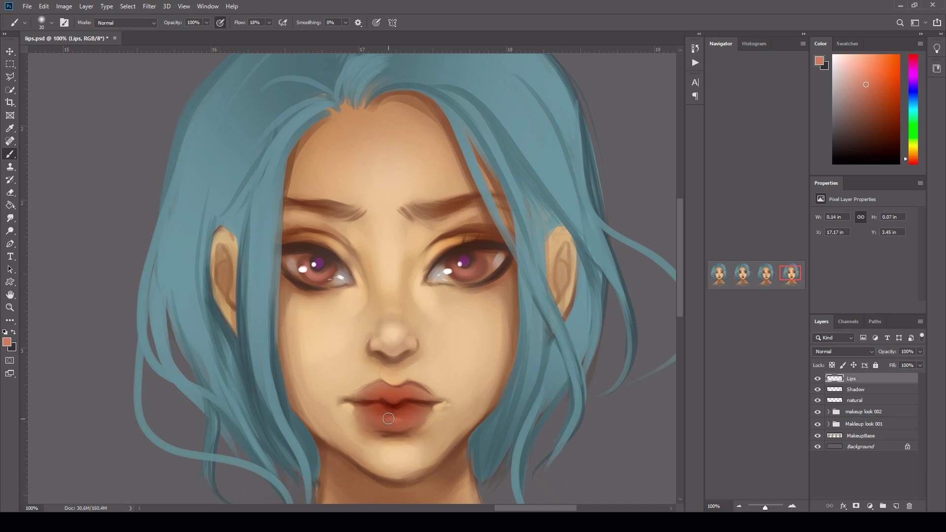
mouse_move(389, 420)
mouse_down()
mouse_move(410, 420)
mouse_move(386, 392)
mouse_move(403, 391)
mouse_move(376, 389)
mouse_move(402, 390)
mouse_up()
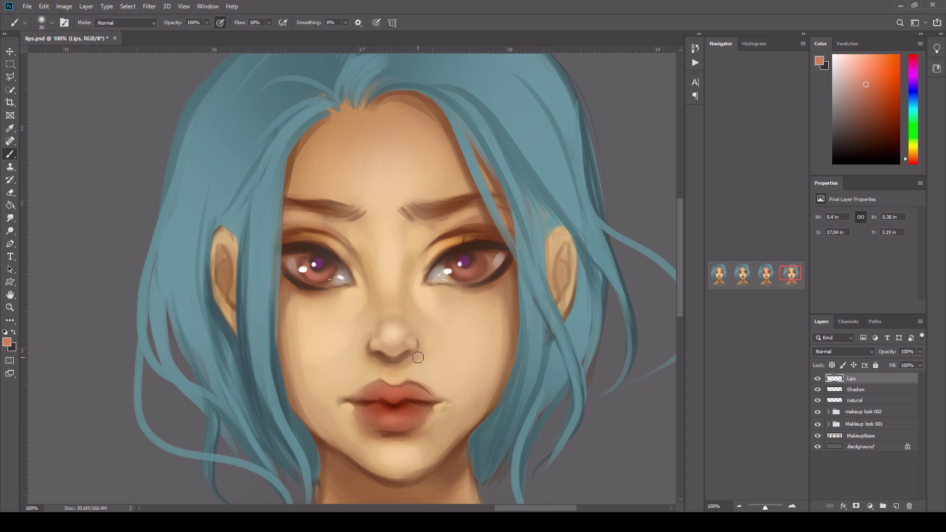
Set up a harder 9 px brush with pen pressure controlling size, and sample a pale peach from the skin beside the nose.
key(shift+bracketright)
key(shift+bracketright)
key(shift+bracketright)
key(shift+bracketright)
click(376, 22)
key(bracketleft)
key(bracketleft)
key(bracketleft)
key(bracketleft)
key(bracketleft)
alt+click(364, 300)
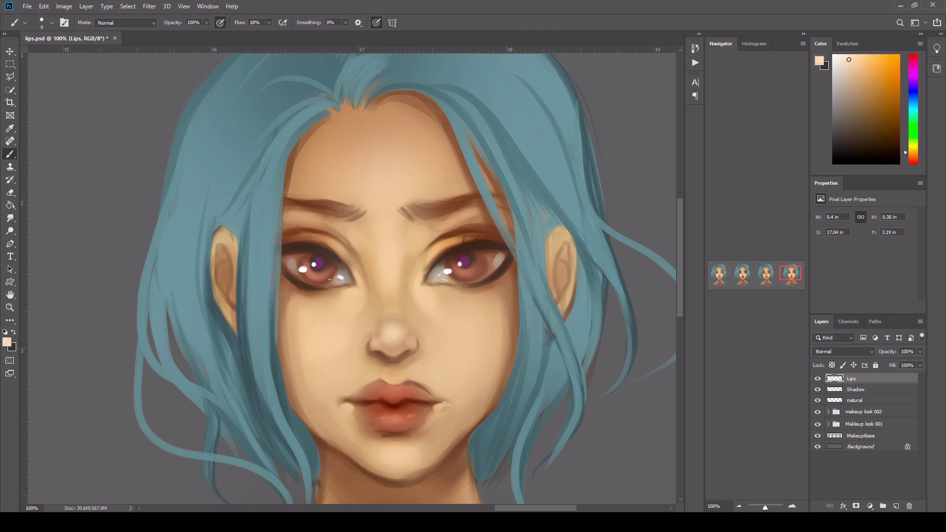
Paint pale peach highlights at the inner eye corners and along both upper eyelids.
mouse_move(428, 275)
mouse_down()
mouse_move(416, 285)
mouse_move(426, 267)
mouse_move(420, 274)
mouse_up()
mouse_move(355, 277)
mouse_down()
mouse_move(354, 291)
mouse_move(363, 288)
mouse_move(358, 275)
mouse_up()
mouse_move(438, 250)
mouse_down()
mouse_move(446, 246)
mouse_move(432, 253)
mouse_up()
drag(329, 245, 342, 252)
mouse_move(448, 246)
mouse_down()
mouse_move(453, 238)
mouse_move(419, 243)
mouse_up()
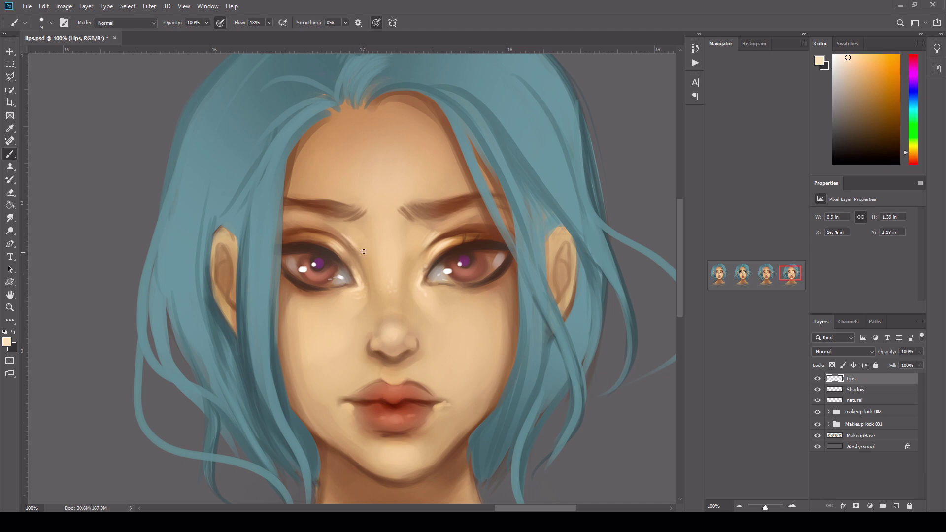
drag(346, 238, 358, 245)
Add pale highlights along the upper lip's edge and speckled highlights across both cheeks.
drag(388, 384, 403, 381)
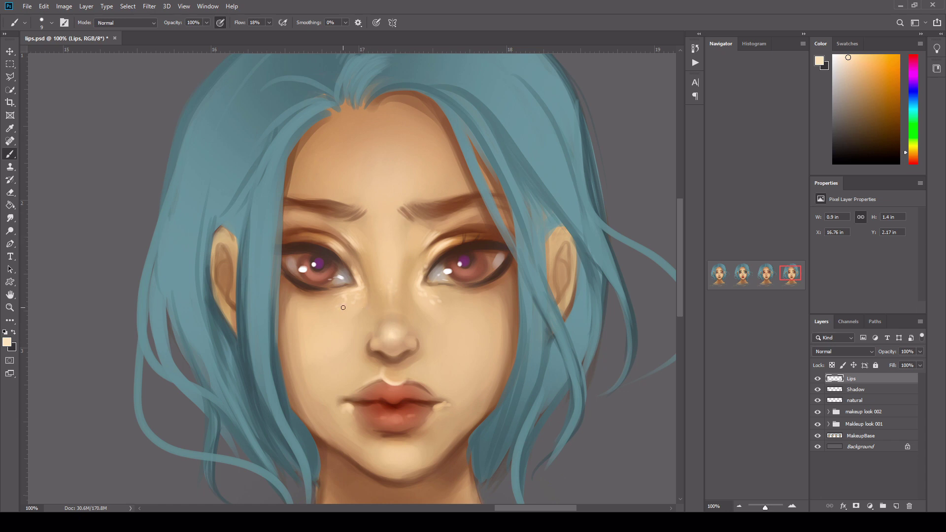
drag(315, 322, 307, 323)
drag(444, 333, 461, 326)
Add a layer named "eyelashes" above Lips and sample a dark brown from the lash line.
click(895, 506)
alt+click(466, 246)
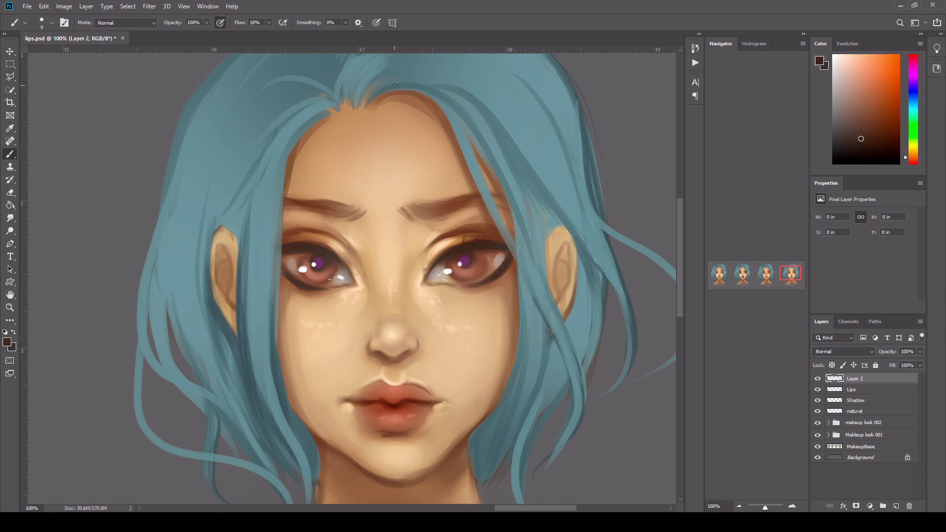
double_click(847, 378)
text(eyelashes)
key(Return)
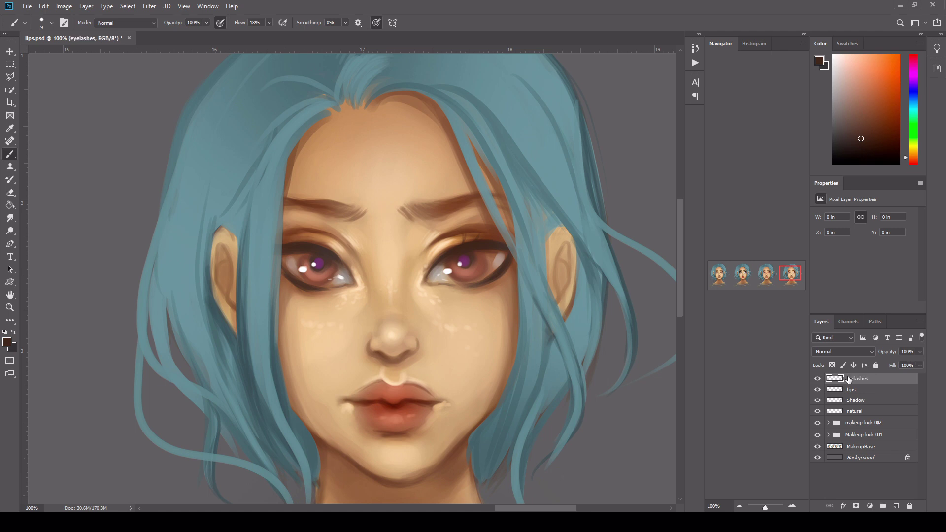
Draw dark brown upper and lower eyelashes on the portrait's right-hand eye.
mouse_move(478, 246)
mouse_down()
mouse_move(501, 215)
mouse_move(477, 243)
mouse_move(506, 232)
mouse_move(487, 247)
mouse_move(496, 248)
mouse_move(526, 239)
mouse_up()
mouse_move(495, 282)
mouse_down()
mouse_move(476, 295)
mouse_move(482, 290)
mouse_up()
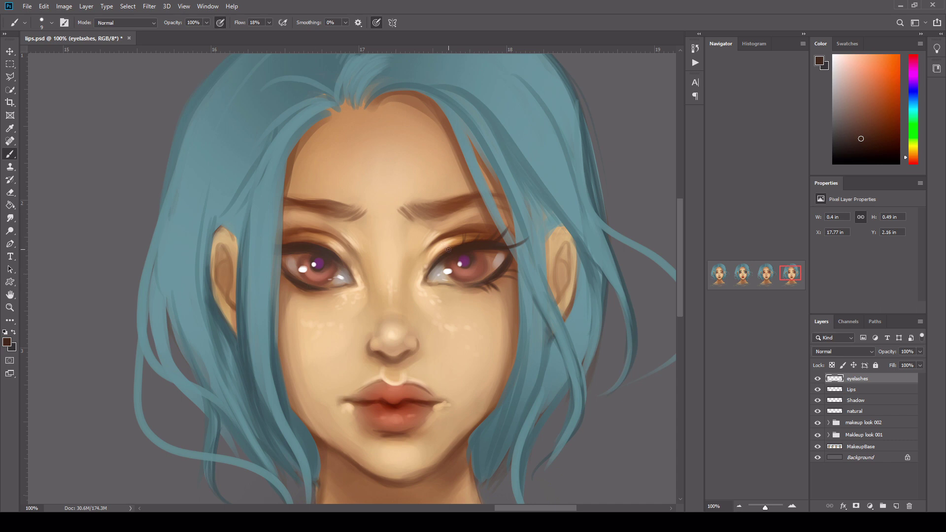
drag(448, 249, 450, 252)
Paint over both eyebrows with fine strokes in a sampled grayish brown.
alt+click(499, 157)
drag(435, 205, 472, 198)
alt+click(433, 208)
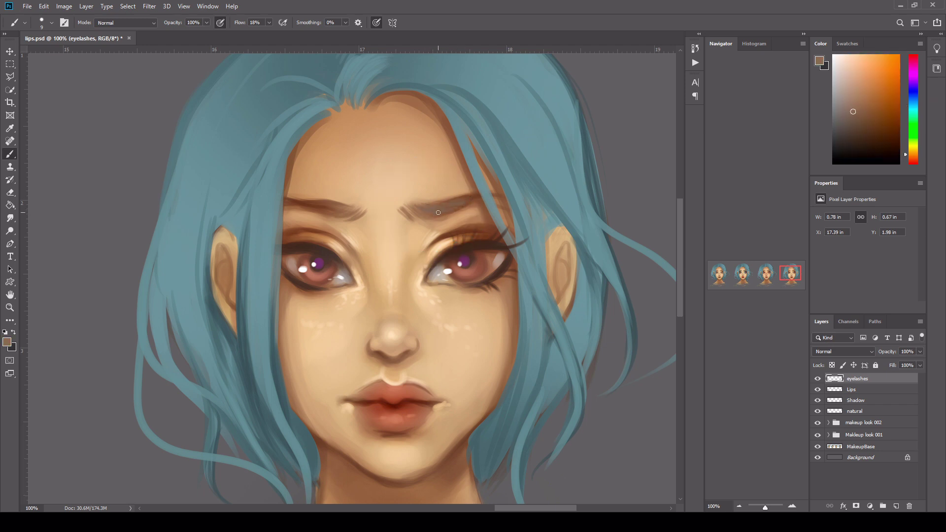
drag(292, 205, 326, 209)
Sample the dark lash color again and draw upper and lower eyelashes on the left-hand eye.
alt+click(484, 241)
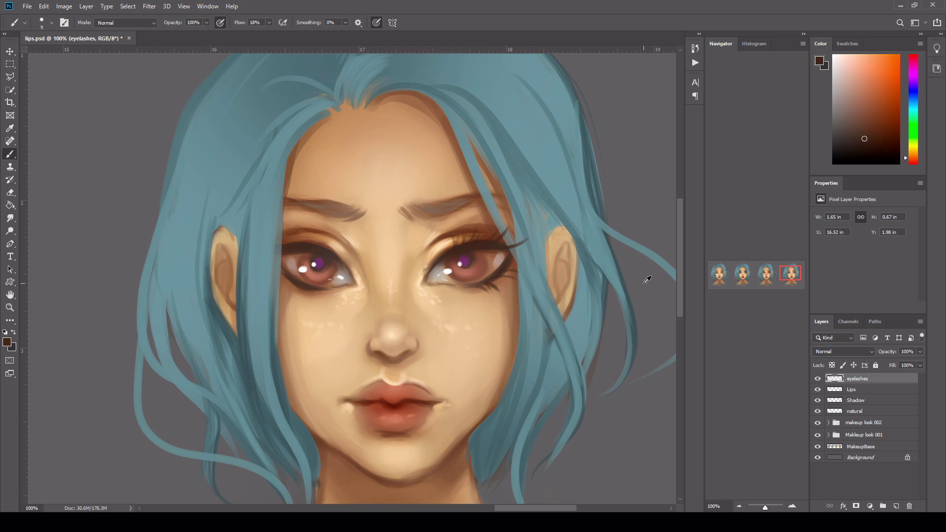
drag(277, 222, 290, 224)
drag(319, 293, 301, 294)
Dab pale pink highlights on the lower lip and undo the last dab.
alt+click(414, 408)
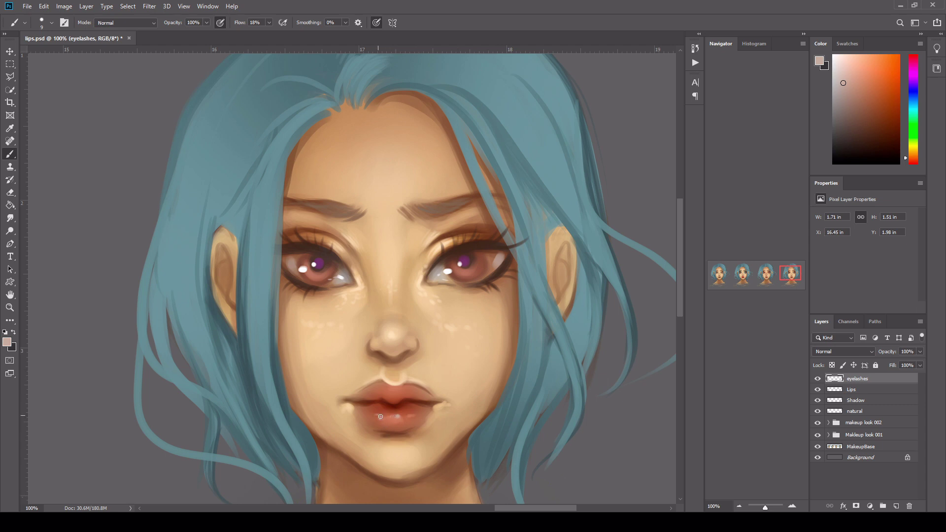
key(ctrl+z)
Add a layer named "blush" above eyelashes and set its blend mode to Darken.
key(ctrl+shift+alt+n)
double_click(858, 378)
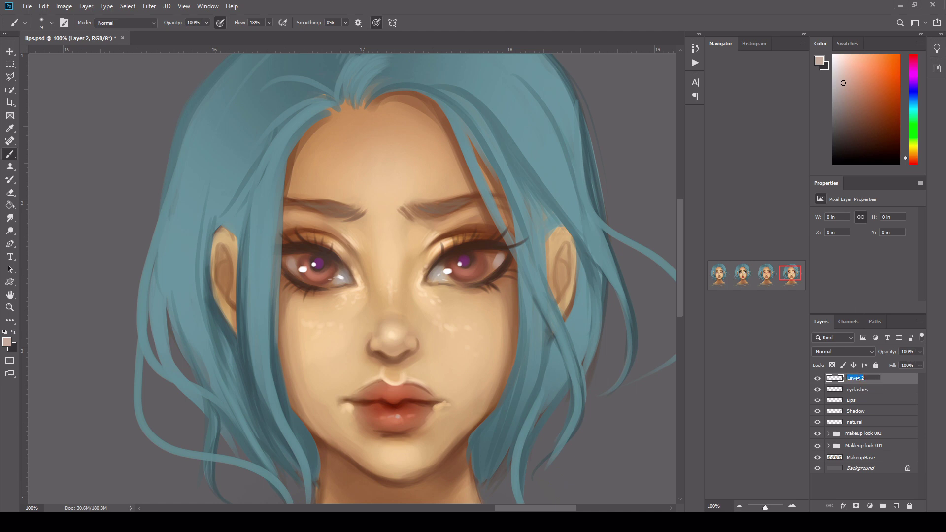
text(blush)
key(Return)
scroll(837, 352, down, 2)
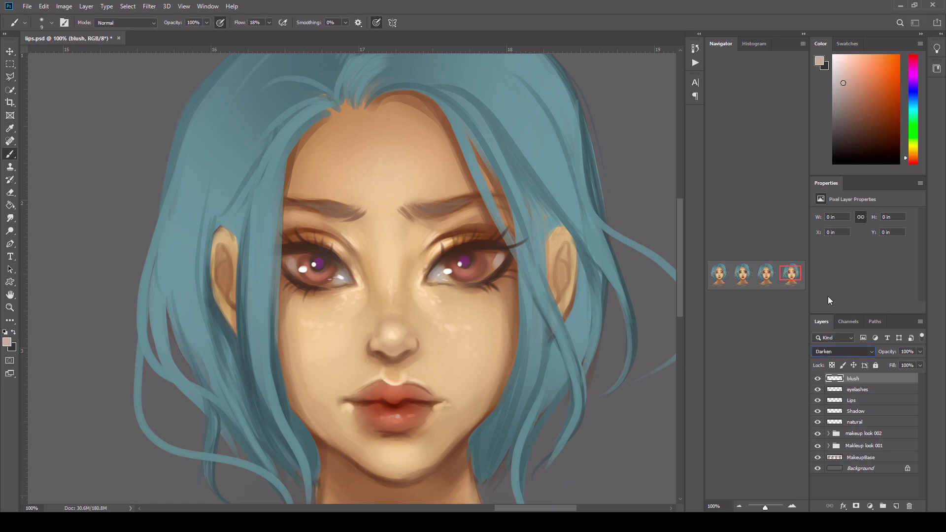
Choose a burnt orange for the brush, starting from the cheek's skin tone, and enlarge the brush to 45 px.
click(877, 104)
alt+click(493, 311)
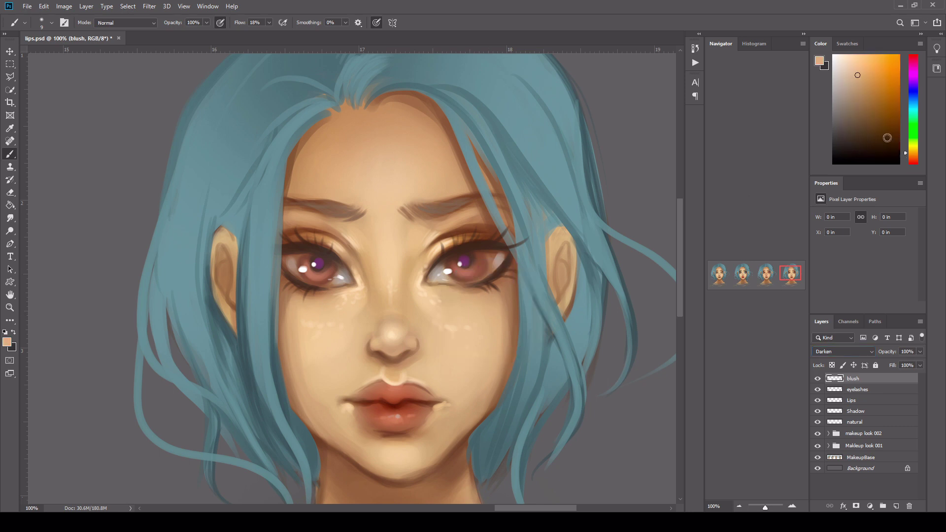
click(907, 157)
drag(881, 122, 881, 97)
key(bracketright)
key(bracketright)
key(bracketright)
key(bracketright)
key(bracketright)
key(bracketright)
key(bracketright)
key(bracketright)
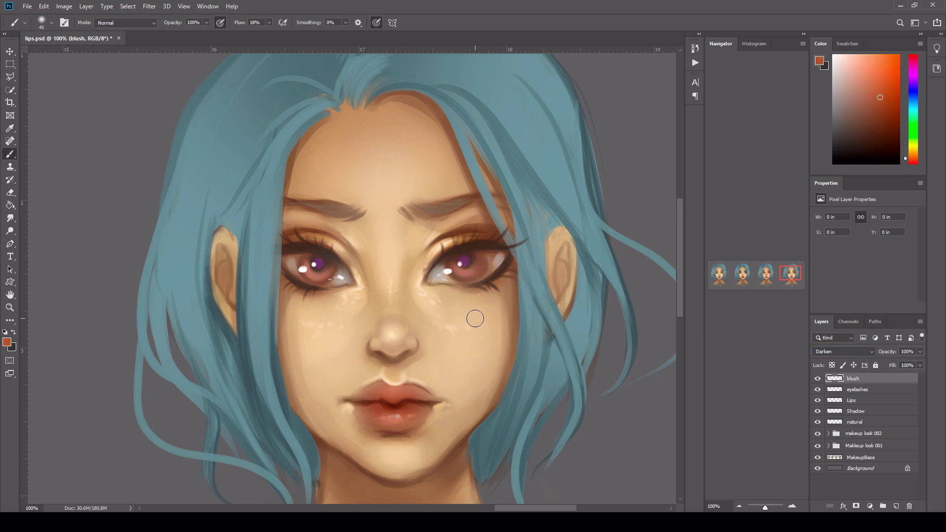
Paint soft blush on both cheeks and across the nose bridge with a 175 px brush, undoing the first smaller stroke.
mouse_move(481, 333)
mouse_down()
mouse_move(487, 309)
mouse_move(487, 334)
mouse_move(495, 318)
mouse_move(486, 326)
mouse_move(471, 313)
mouse_move(492, 318)
mouse_move(498, 336)
mouse_move(474, 310)
mouse_move(486, 339)
mouse_move(478, 305)
mouse_move(496, 324)
mouse_up()
key(ctrl+z)
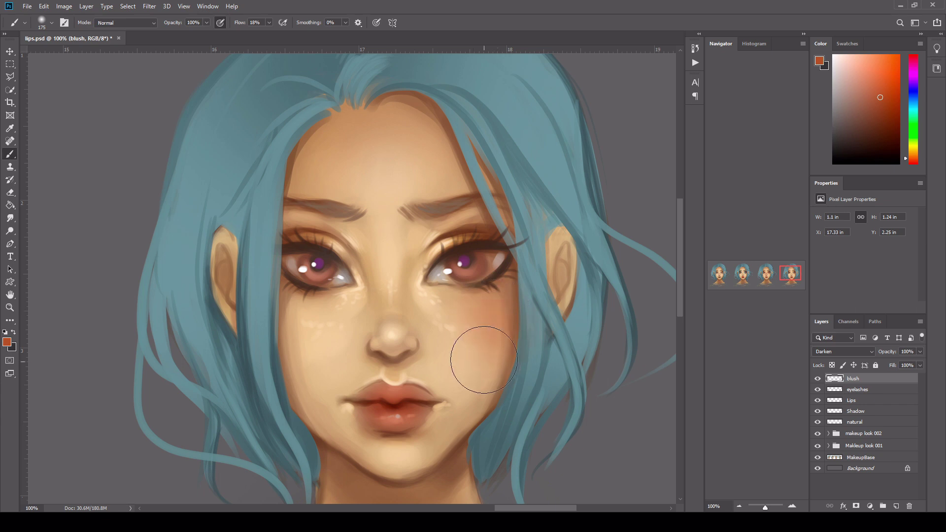
mouse_move(312, 342)
mouse_down()
mouse_move(316, 315)
mouse_move(302, 368)
mouse_move(313, 307)
mouse_move(295, 354)
mouse_move(327, 327)
mouse_up()
mouse_move(392, 296)
mouse_down()
mouse_move(422, 306)
mouse_move(409, 286)
mouse_up()
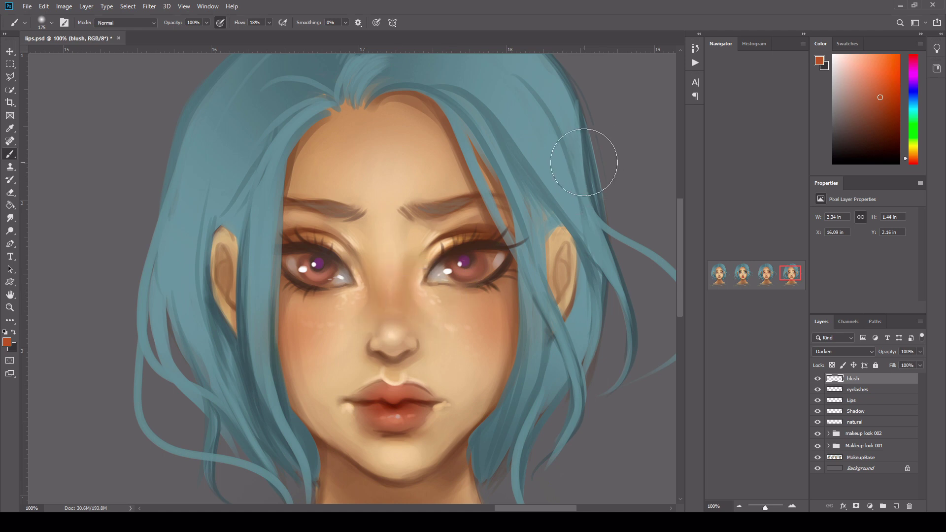
Add blush to the chin and forehead, deepen it on the nose bridge, and save the document.
key(bracketleft)
key(bracketleft)
key(bracketleft)
drag(398, 461, 394, 454)
mouse_move(371, 161)
mouse_down()
mouse_move(412, 161)
mouse_move(378, 140)
mouse_move(499, 106)
mouse_move(458, 124)
mouse_move(376, 106)
mouse_move(369, 132)
mouse_move(390, 157)
mouse_move(424, 166)
mouse_move(375, 127)
mouse_up()
key(ctrl+z)
key(bracketright)
key(bracketright)
key(bracketright)
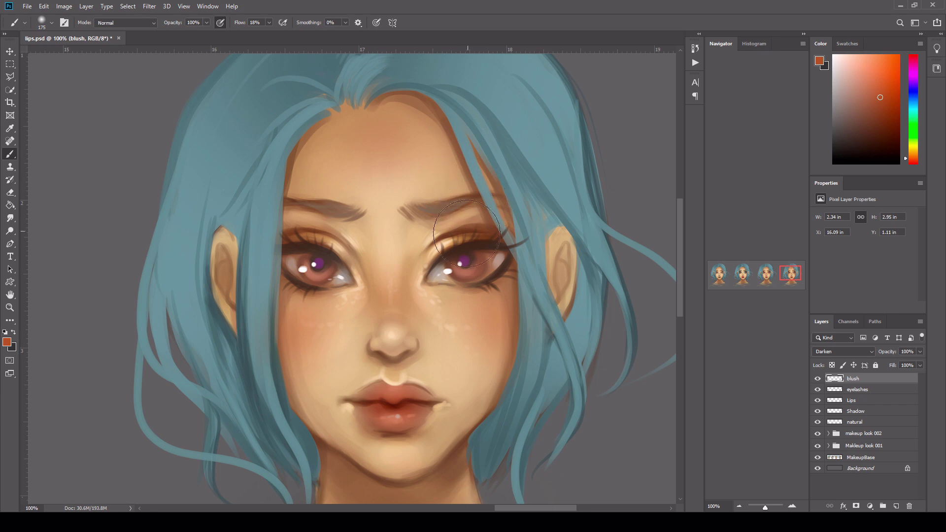
drag(391, 287, 407, 297)
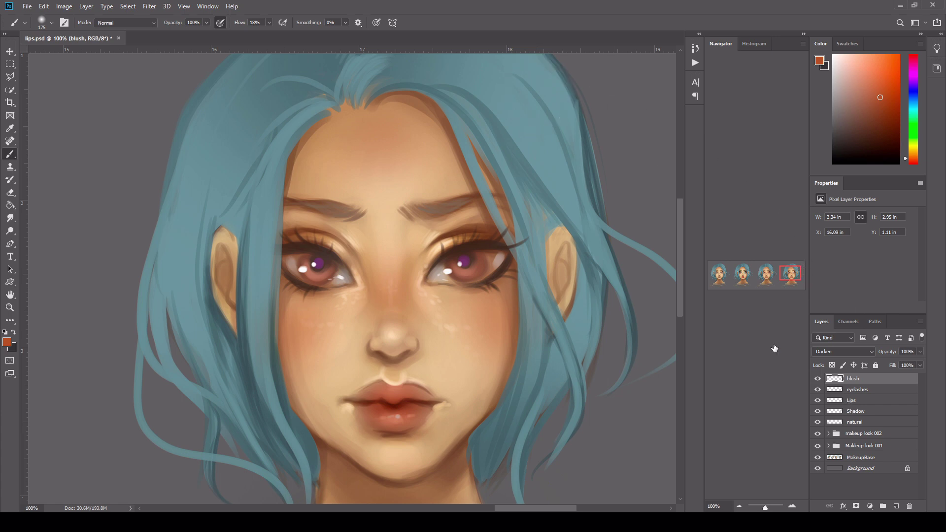
key(ctrl+s)
Delete the "eyelashes copy" layer from the Makleup look 001 group and set its eyelashes layer's opacity to 60%.
click(10, 307)
click(279, 23)
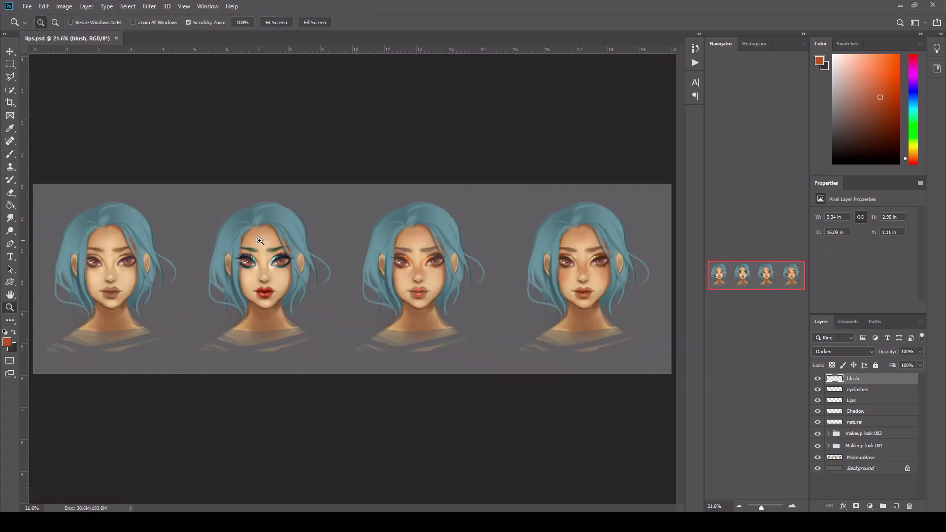
click(260, 268)
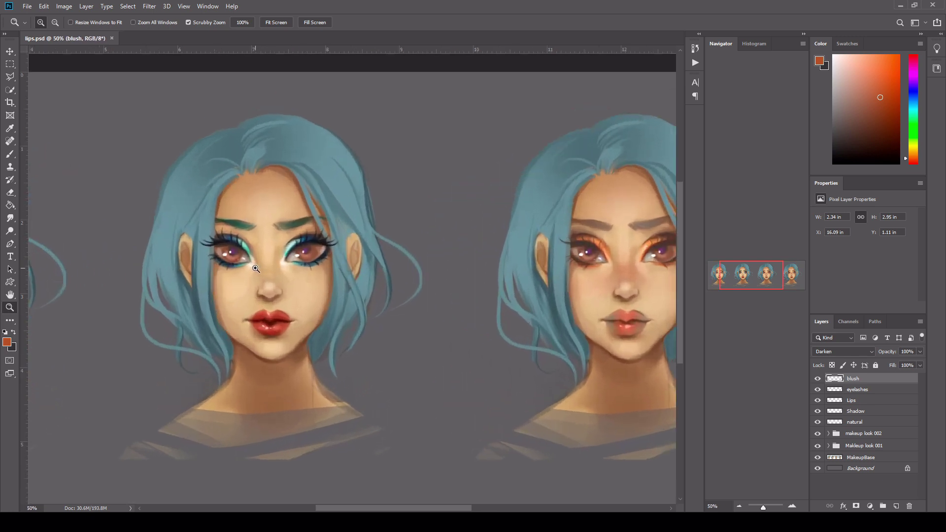
click(259, 270)
click(258, 272)
click(262, 269)
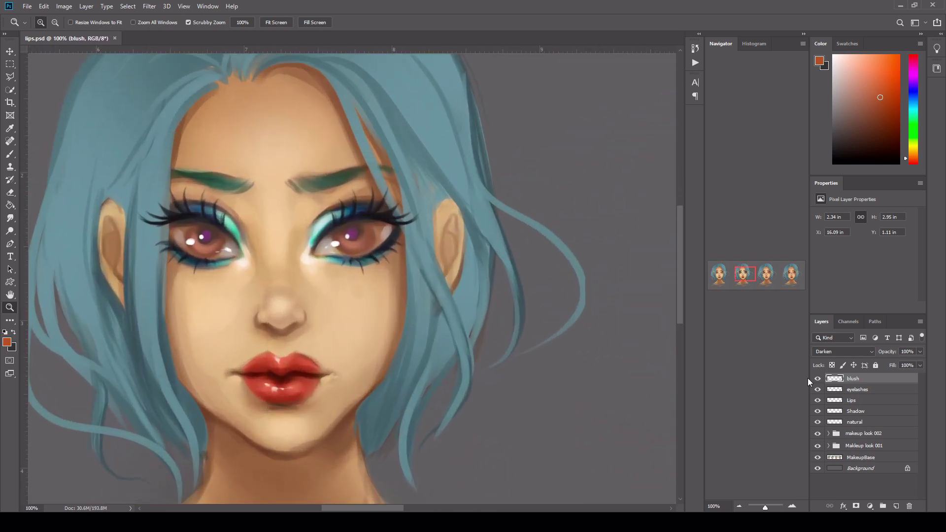
click(842, 447)
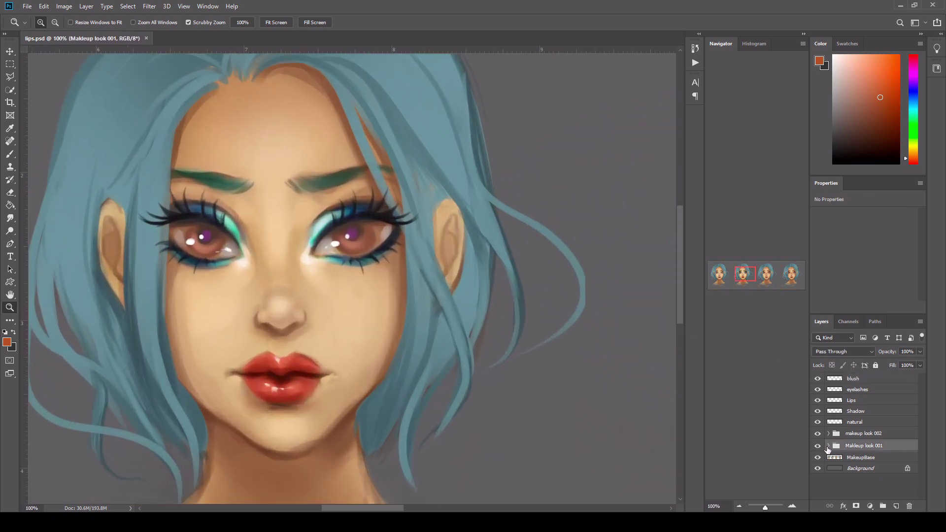
click(828, 446)
click(876, 472)
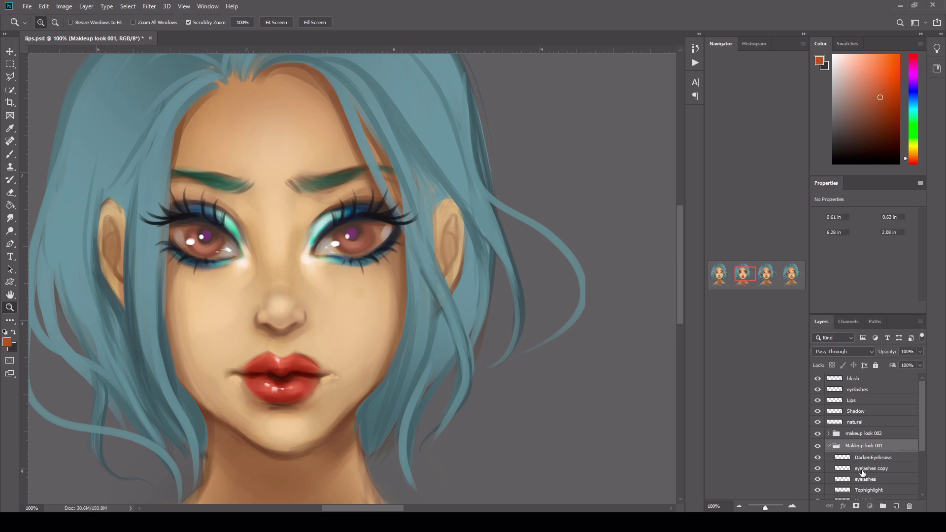
key(Delete)
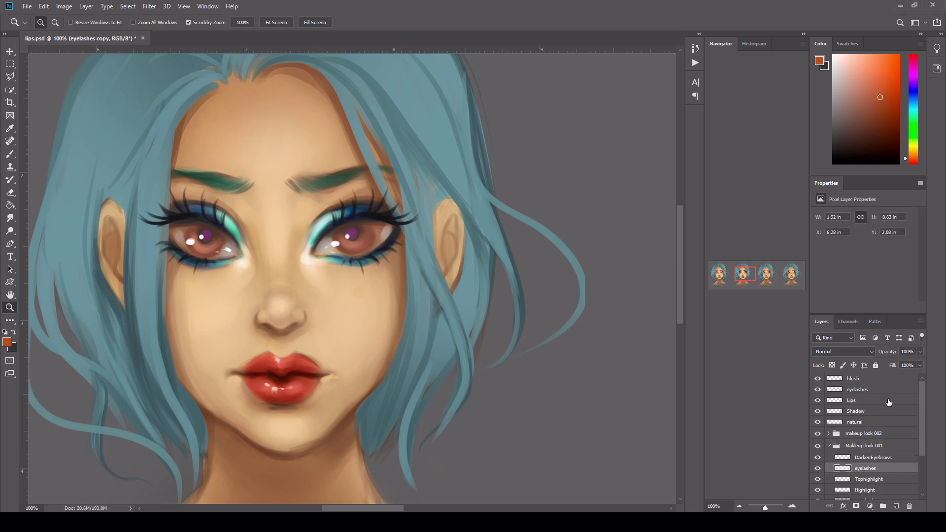
text(60)
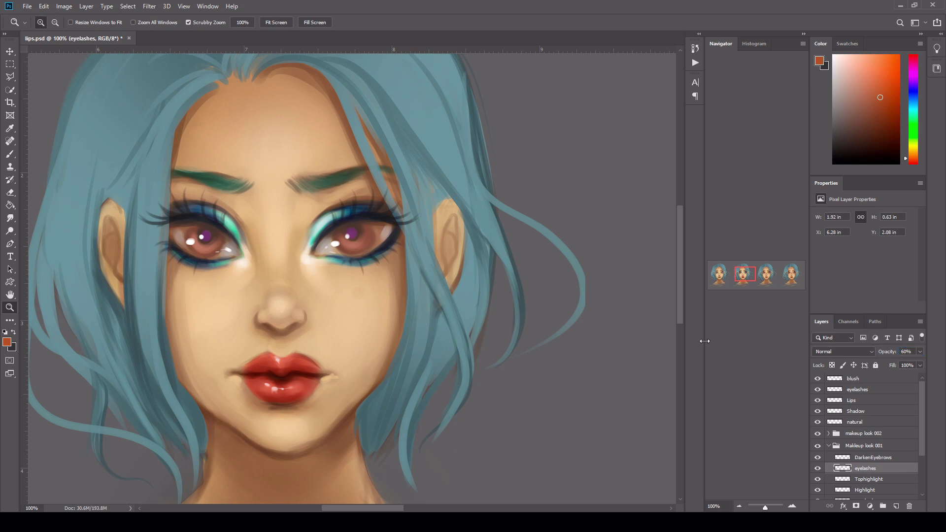
Collapse the Makleup look 001 group and set its opacity to 60%.
click(887, 445)
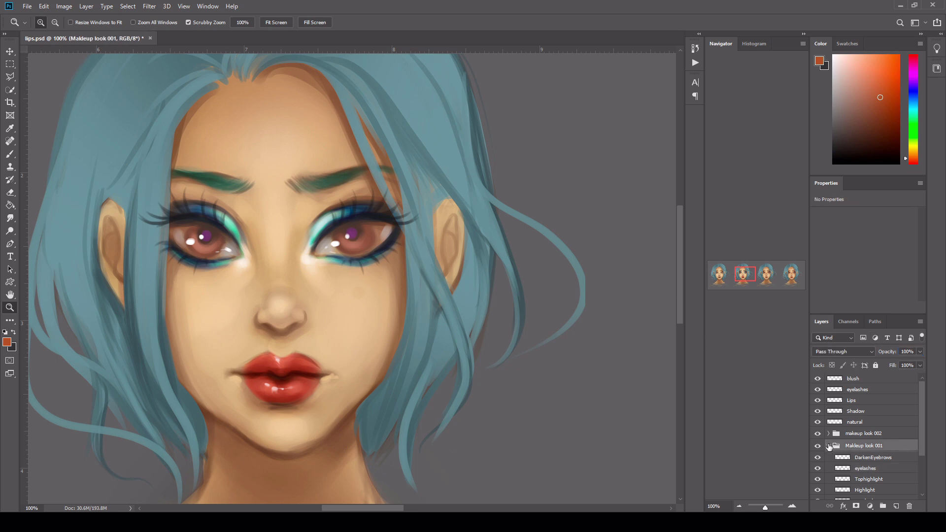
click(828, 445)
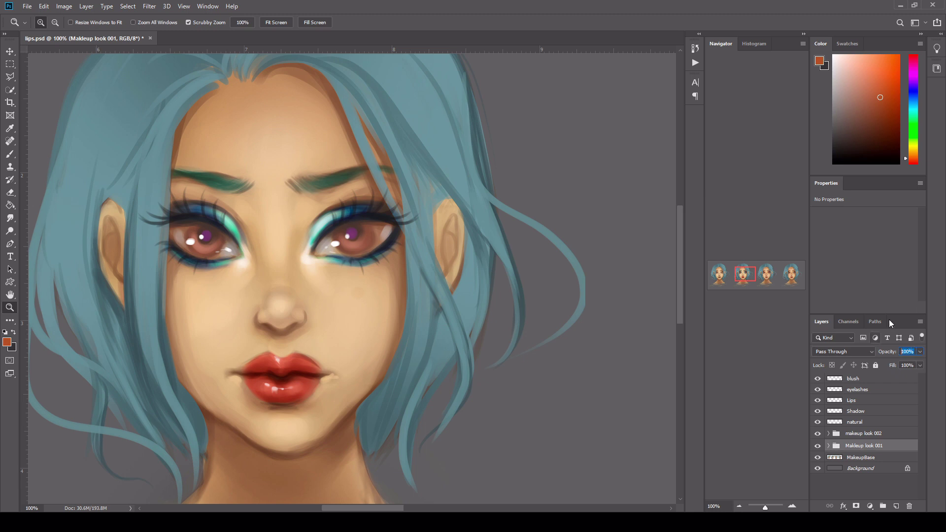
text(50)
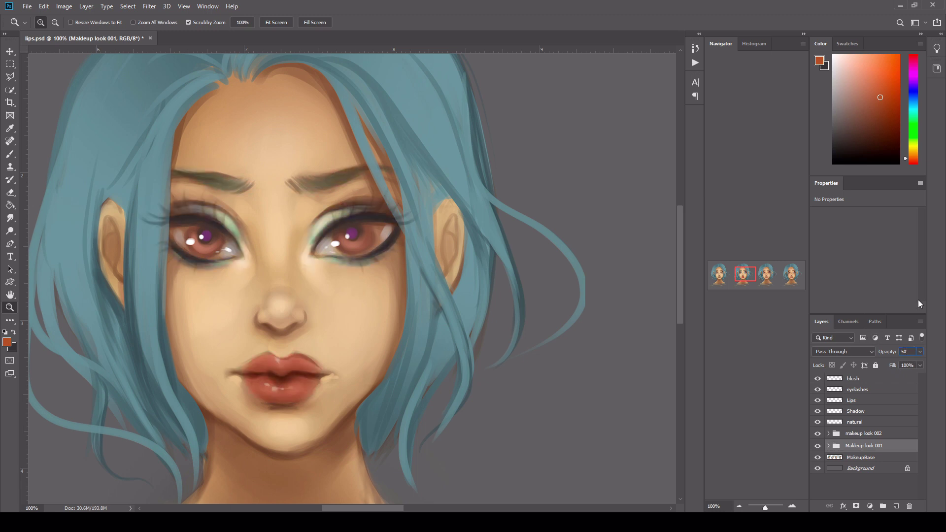
key(BackSpace)
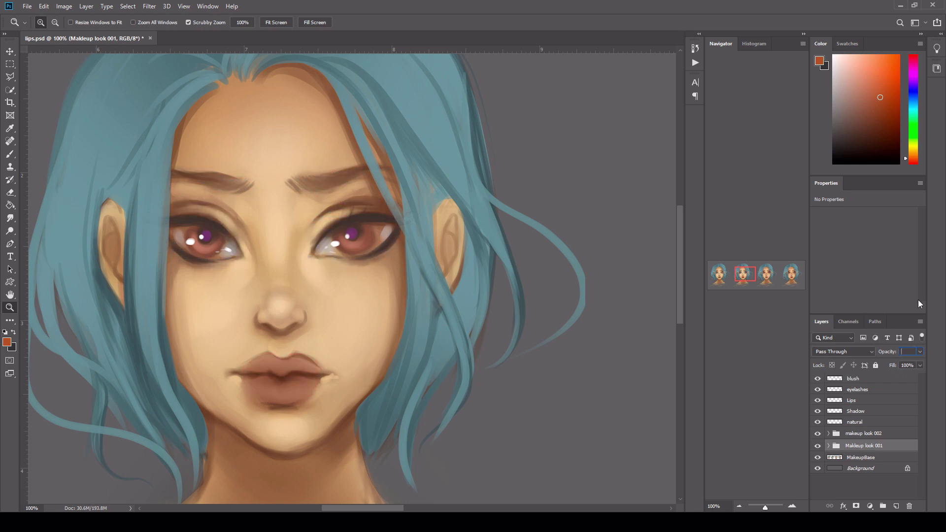
text(60)
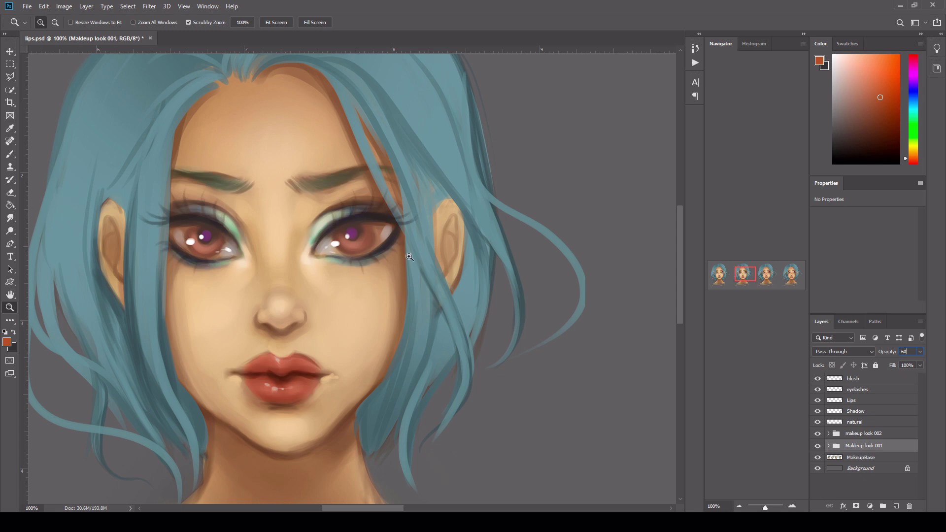
Add a new layer above the blush layer for the fourth portrait and set its blend mode to Darken.
alt+click(331, 310)
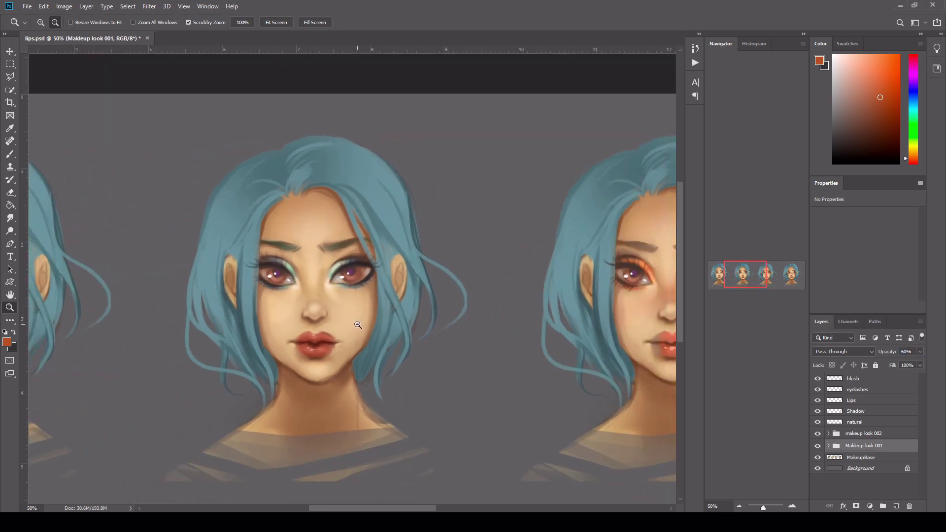
alt+click(382, 327)
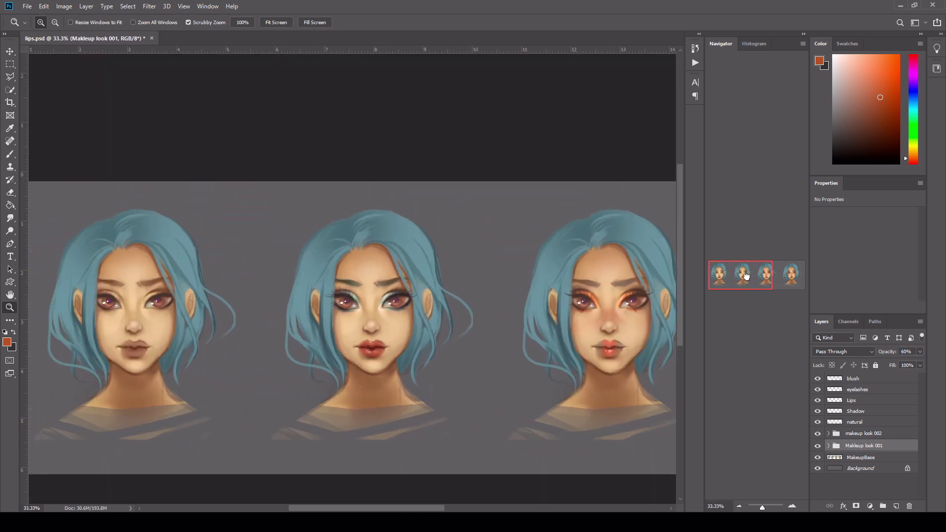
drag(739, 282, 784, 277)
click(529, 329)
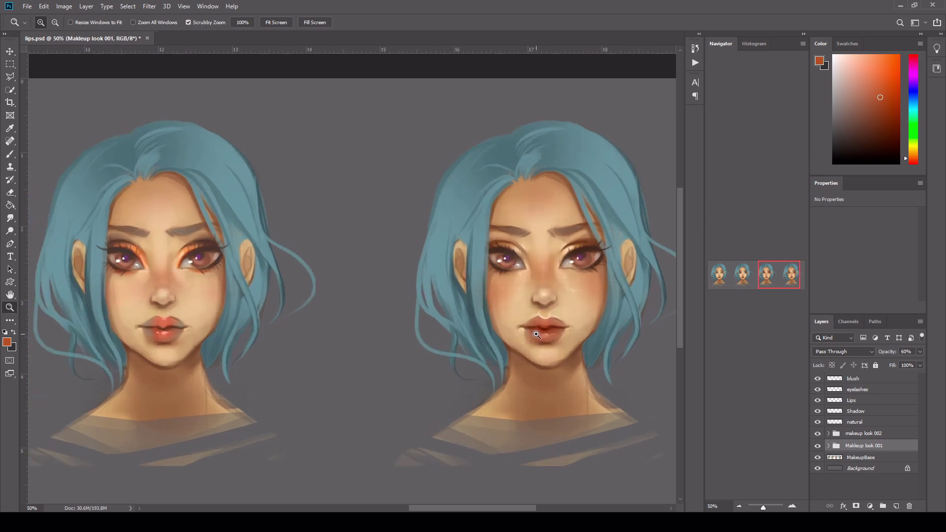
click(610, 281)
drag(767, 276, 790, 270)
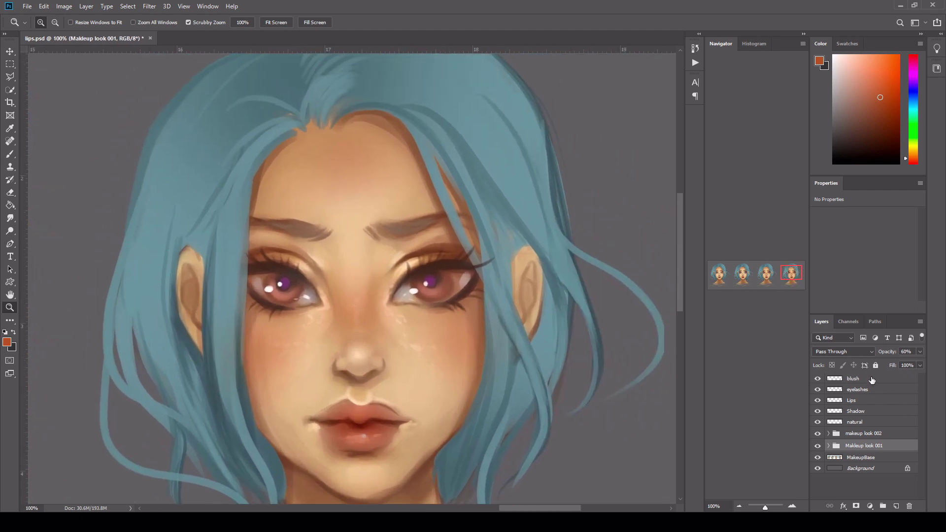
click(872, 379)
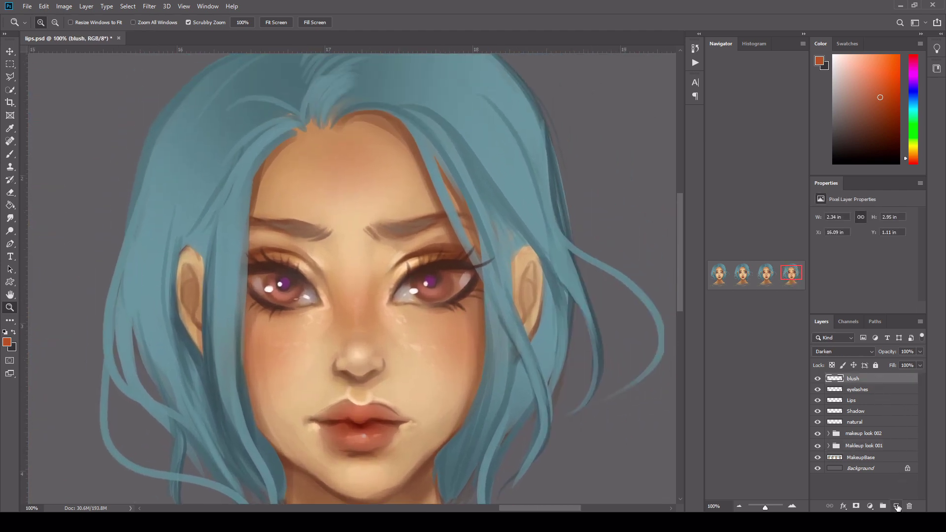
click(897, 506)
click(10, 154)
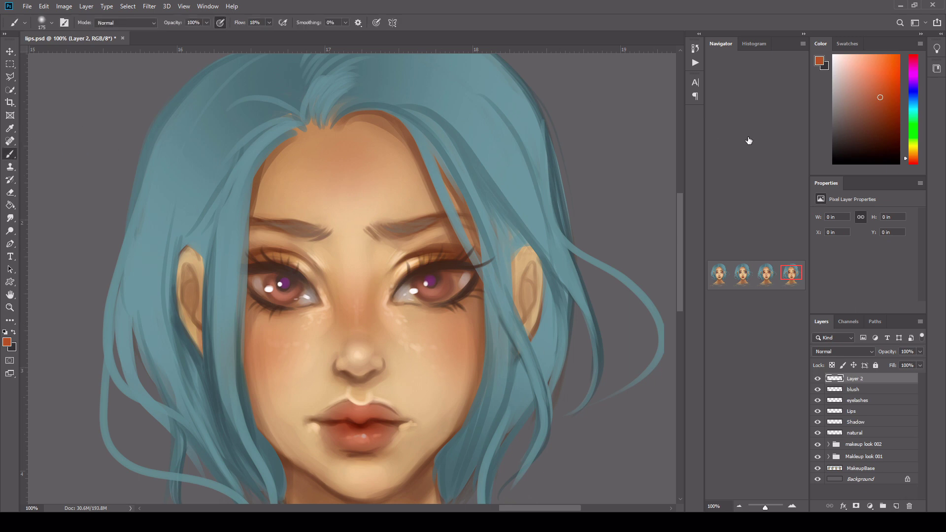
drag(787, 271, 789, 272)
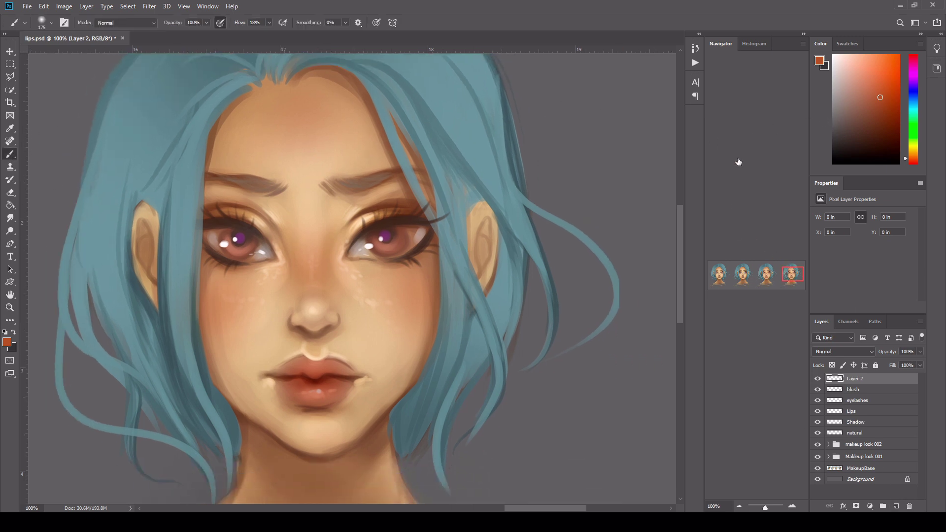
click(847, 349)
key(Down)
key(Down)
Paint burnt orange eyeshadow on the upper lids of both eyes, reducing the brush to 40 px.
mouse_move(367, 228)
mouse_down()
mouse_move(350, 240)
mouse_move(371, 221)
mouse_move(348, 240)
mouse_move(384, 214)
mouse_move(344, 244)
mouse_up()
key(bracketleft)
key(bracketleft)
key(bracketleft)
key(bracketleft)
key(bracketleft)
key(bracketleft)
key(bracketleft)
key(bracketleft)
key(bracketleft)
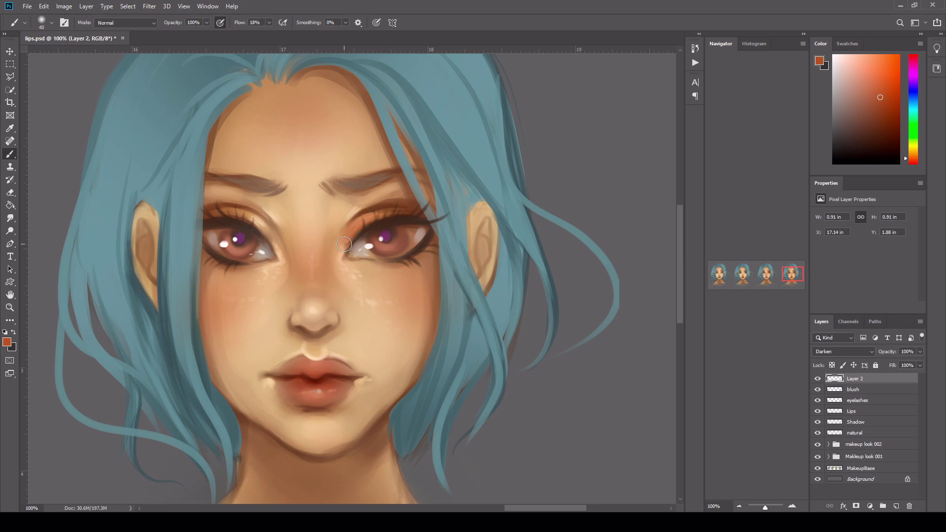
mouse_move(235, 220)
mouse_down()
mouse_move(254, 216)
mouse_move(271, 240)
mouse_up()
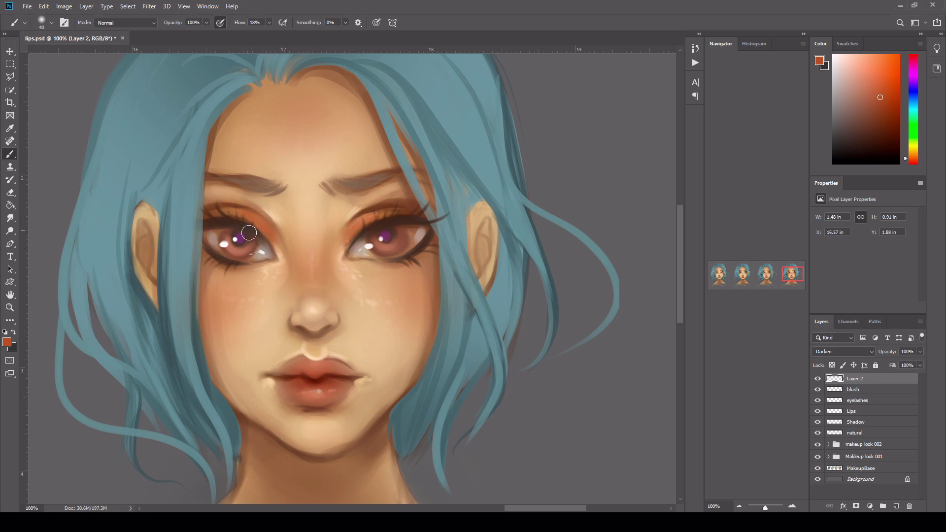
Brush burnt orange under the lower lashes and along the upper and lower lips.
mouse_move(242, 276)
mouse_down()
mouse_move(224, 269)
mouse_move(263, 266)
mouse_up()
mouse_move(316, 364)
mouse_down()
mouse_move(351, 362)
mouse_move(344, 319)
mouse_move(315, 376)
mouse_move(289, 360)
mouse_move(279, 372)
mouse_move(354, 365)
mouse_up()
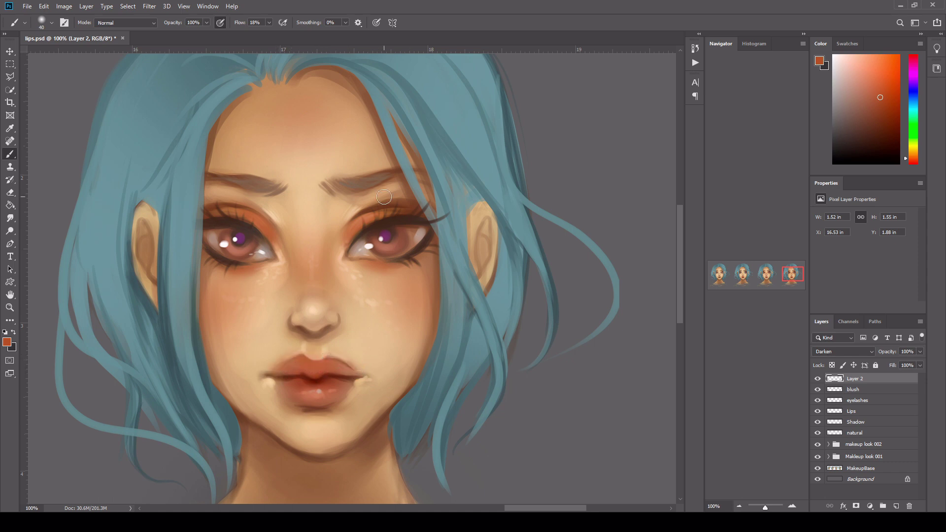
drag(324, 406, 345, 401)
Add a new layer on top and rename the painted Layer 2 as blush2.
click(896, 506)
double_click(855, 388)
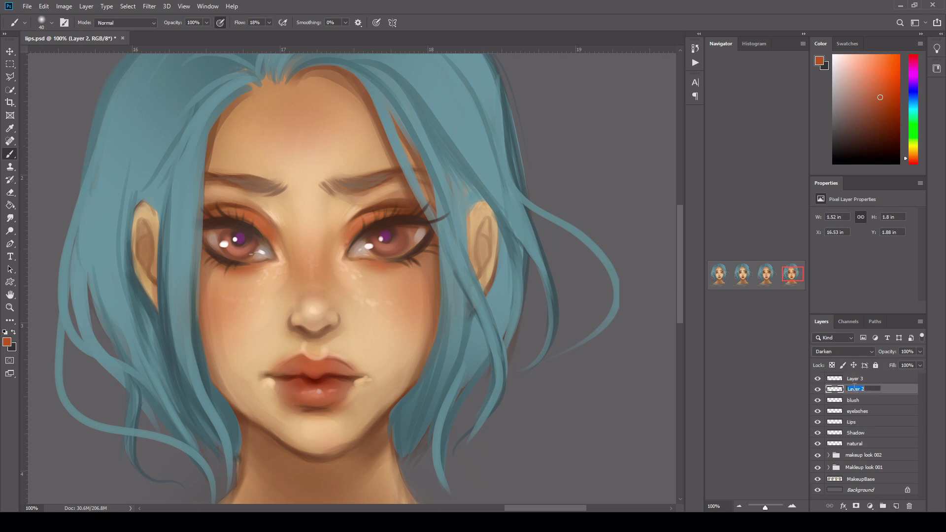
text(blush2)
key(Return)
Rename the new top layer highlight and set it to Linear Dodge (Add) at 30% opacity.
double_click(854, 378)
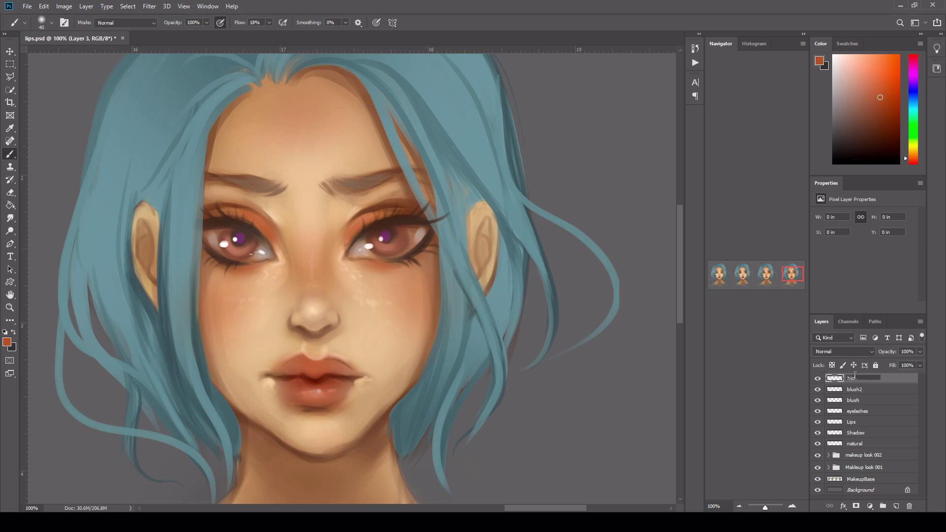
text(highlight)
key(Return)
scroll(859, 351, down, 9)
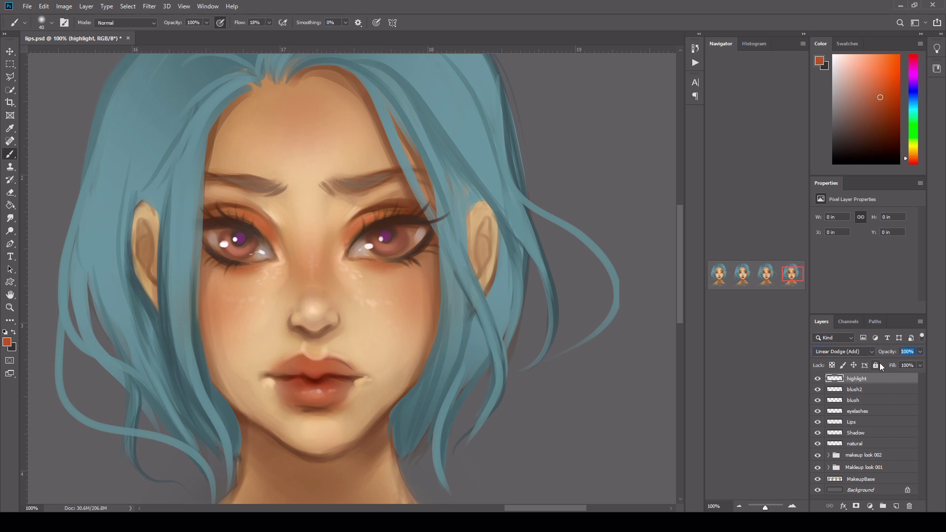
Choose teal and paint it along the upper lids of both eyes and below one eye, redoing the first stroke.
click(912, 107)
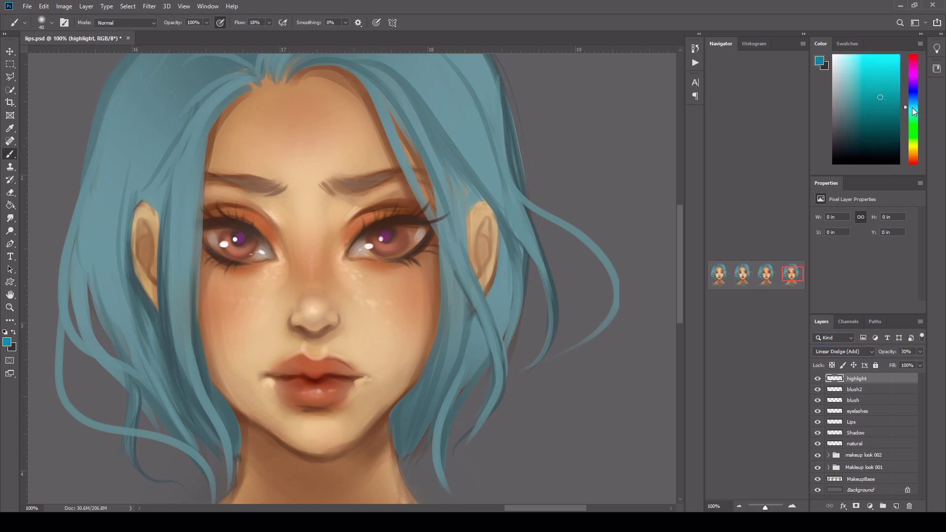
mouse_move(348, 238)
mouse_down()
mouse_move(375, 216)
mouse_move(346, 240)
mouse_move(398, 215)
mouse_up()
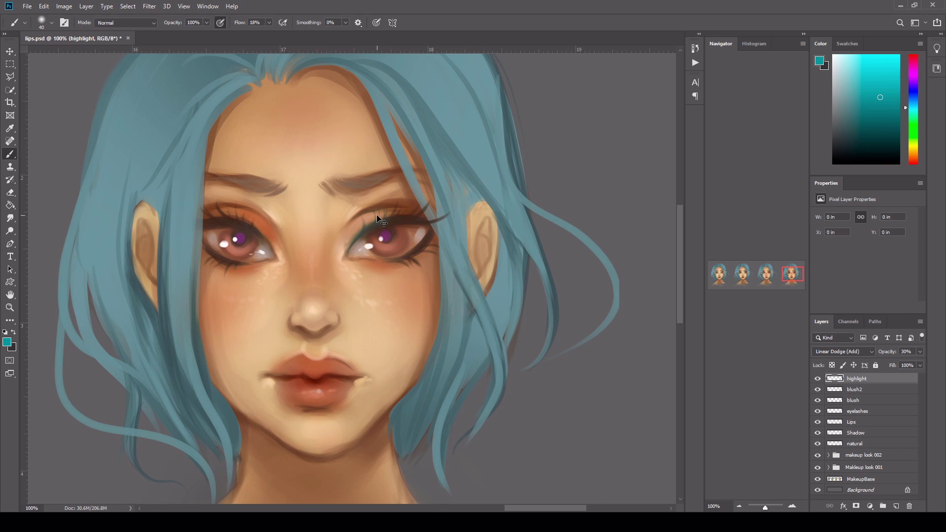
key(ctrl+z)
drag(351, 241, 398, 215)
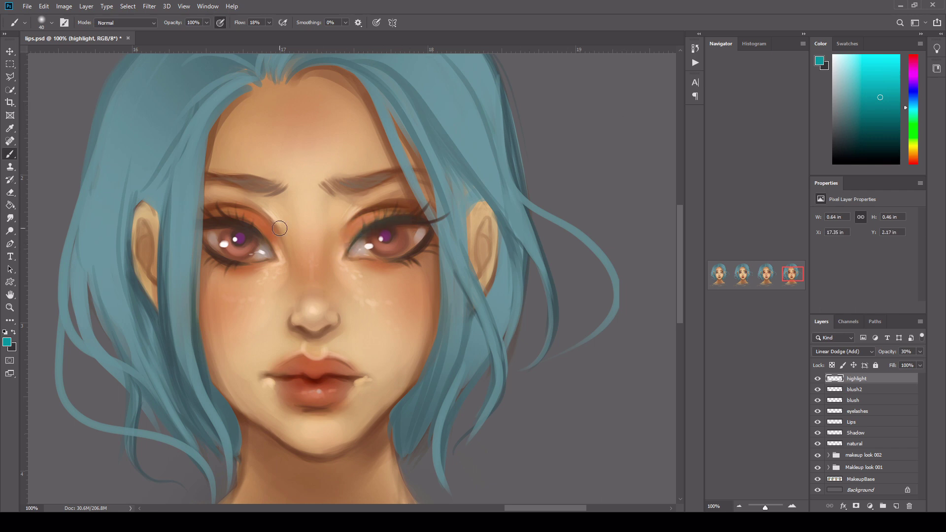
drag(273, 250, 232, 216)
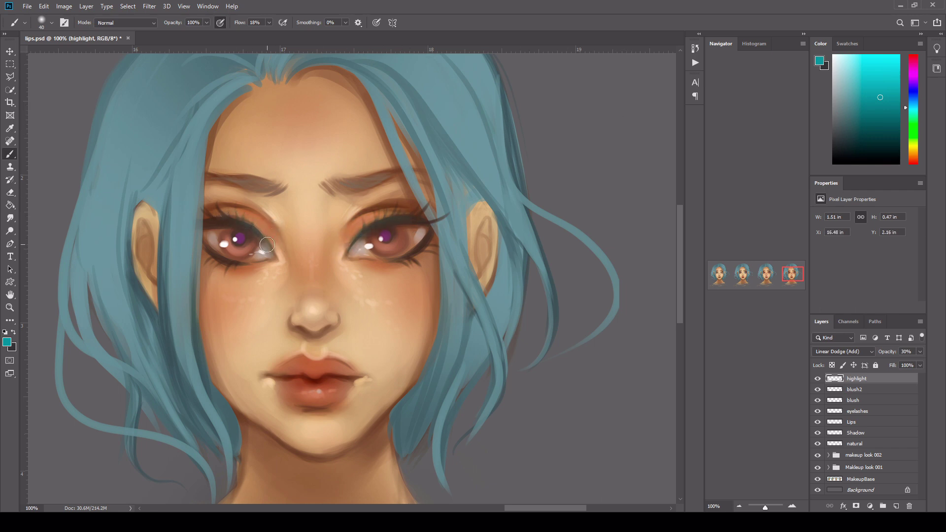
drag(228, 260, 253, 269)
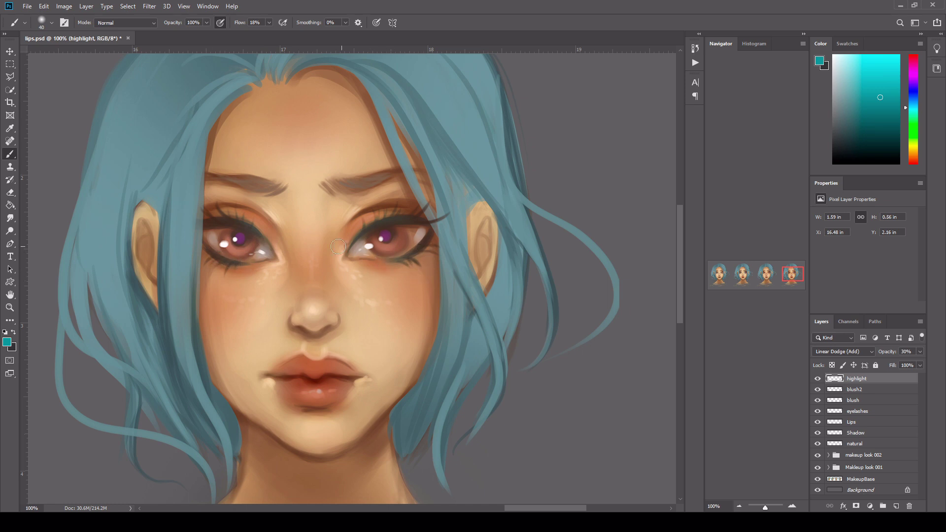
Tint both eyebrows with teal and add an empty layer above the highlight layer.
drag(353, 186, 390, 175)
drag(247, 179, 228, 181)
click(897, 506)
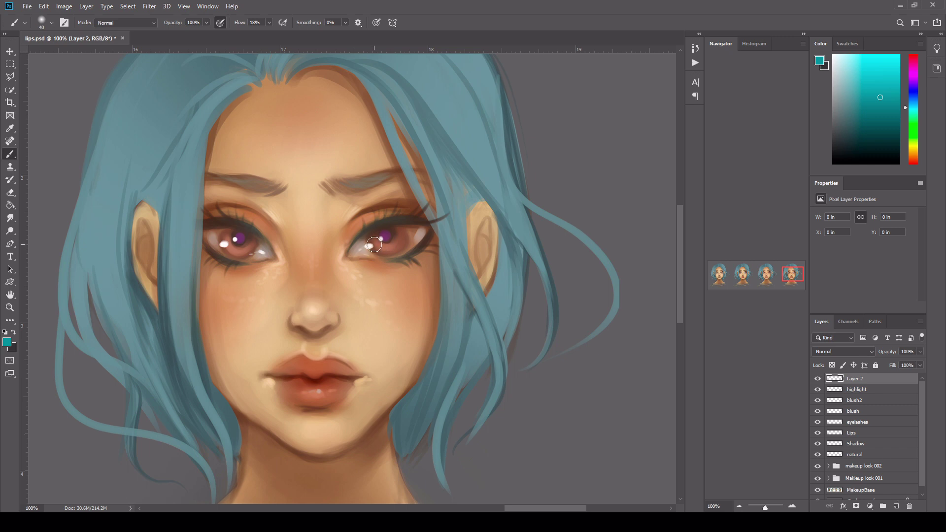
Examine the fourth portrait's makeup beside the third portrait and then close up.
click(10, 307)
alt+click(127, 299)
alt+click(127, 299)
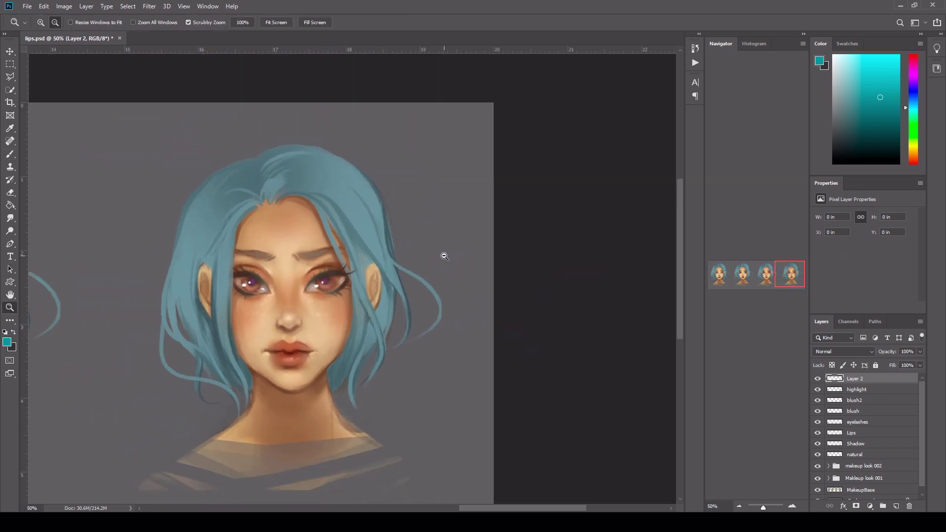
click(783, 274)
drag(772, 275, 762, 269)
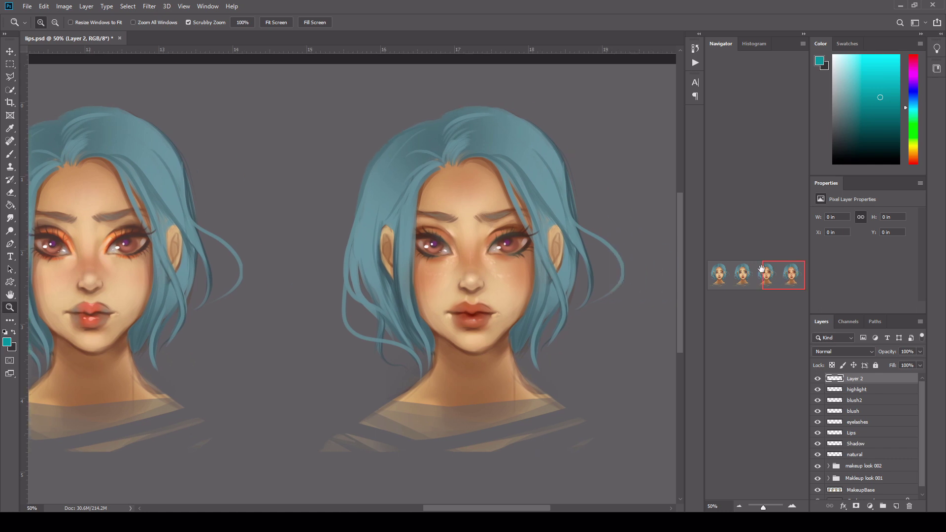
click(516, 272)
click(512, 270)
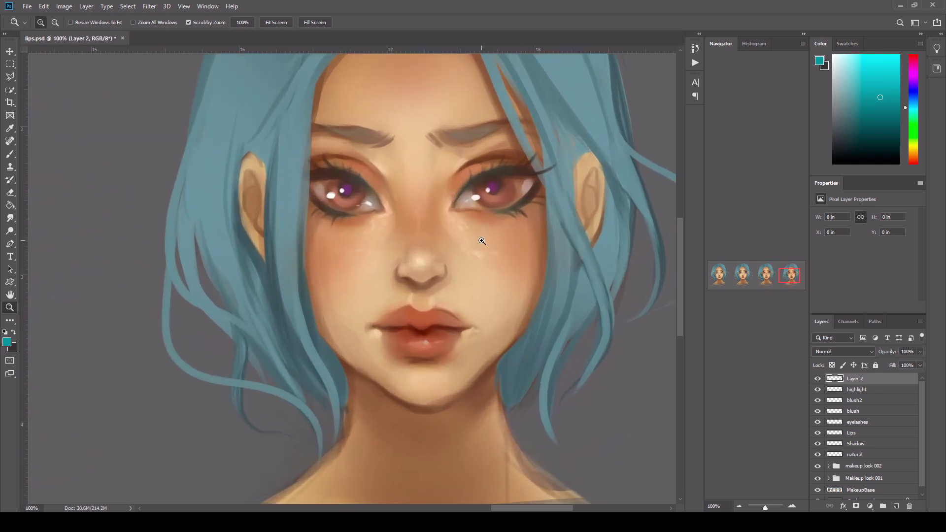
drag(765, 276, 787, 274)
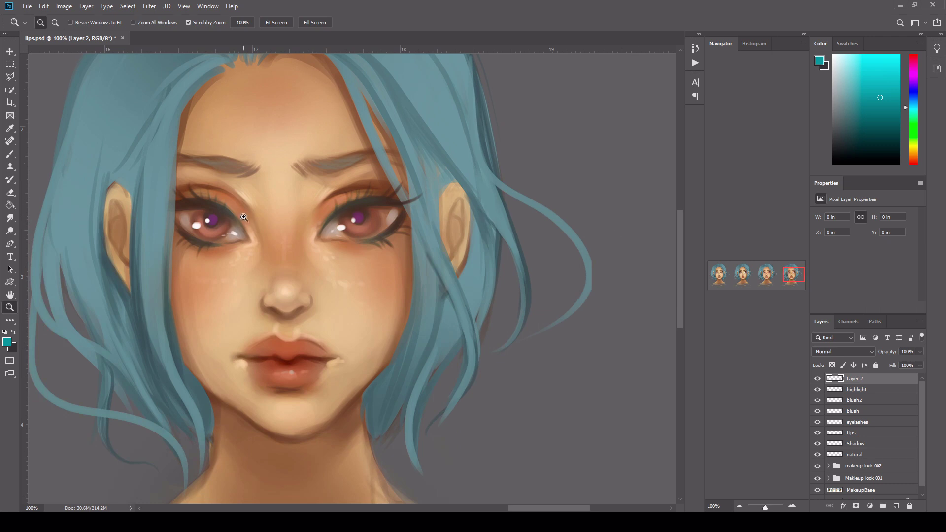
Add another new layer on top and change the brush colour to purple.
click(10, 154)
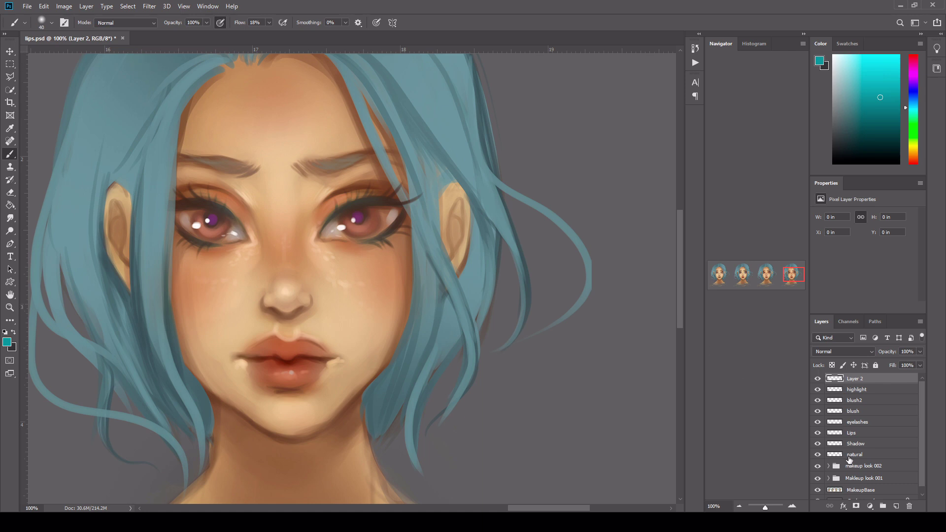
click(896, 506)
drag(911, 115, 919, 87)
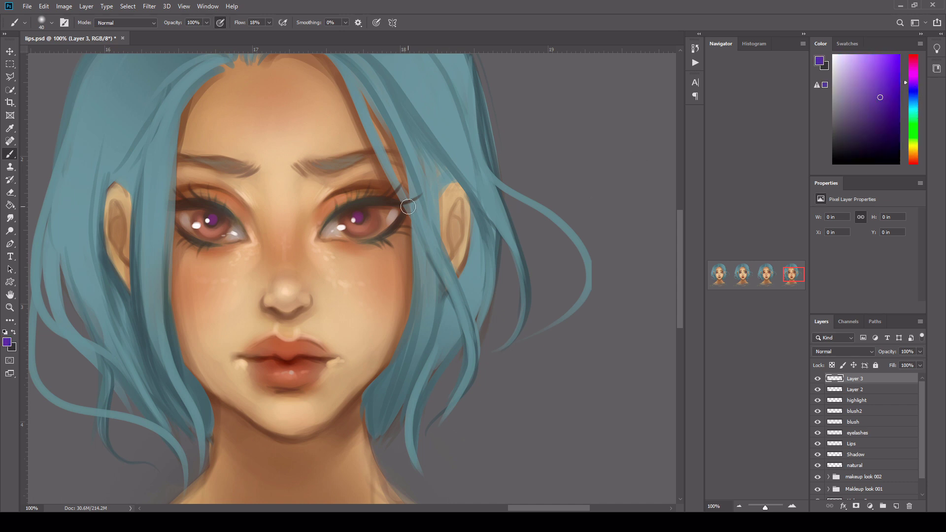
Try a purple stroke on the inner eyelid with Layer 3 set to Divide, and undo it.
scroll(846, 351, down, 18)
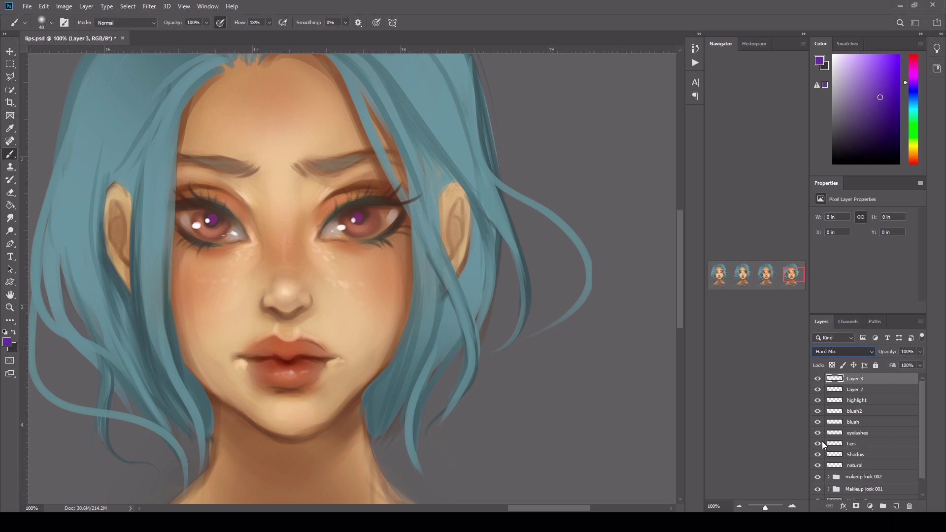
key(Down)
mouse_move(347, 217)
mouse_down()
mouse_move(319, 218)
mouse_move(341, 198)
mouse_move(316, 232)
mouse_move(357, 197)
mouse_up()
key(ctrl+z)
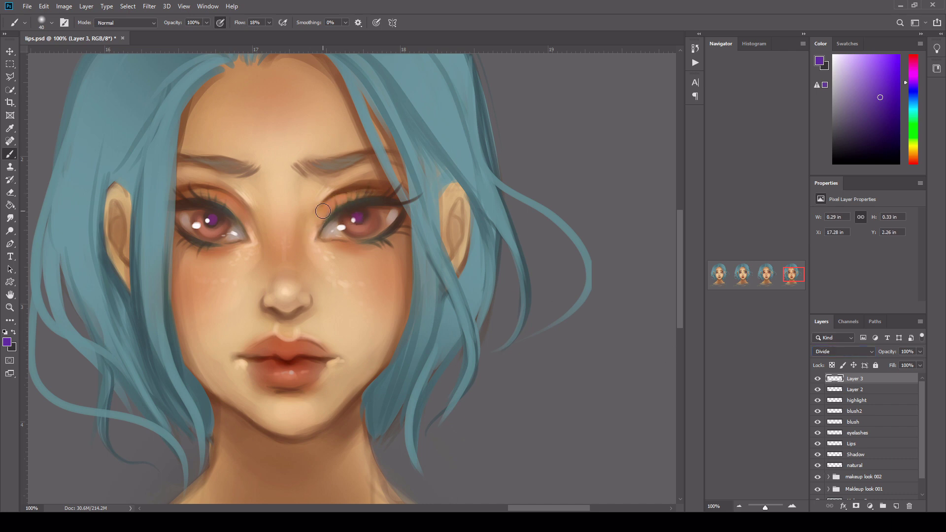
Set Layer 3's blend mode to Pin Light, test a purple stroke on the inner eyelid, and undo the stroke.
scroll(838, 351, up, 11)
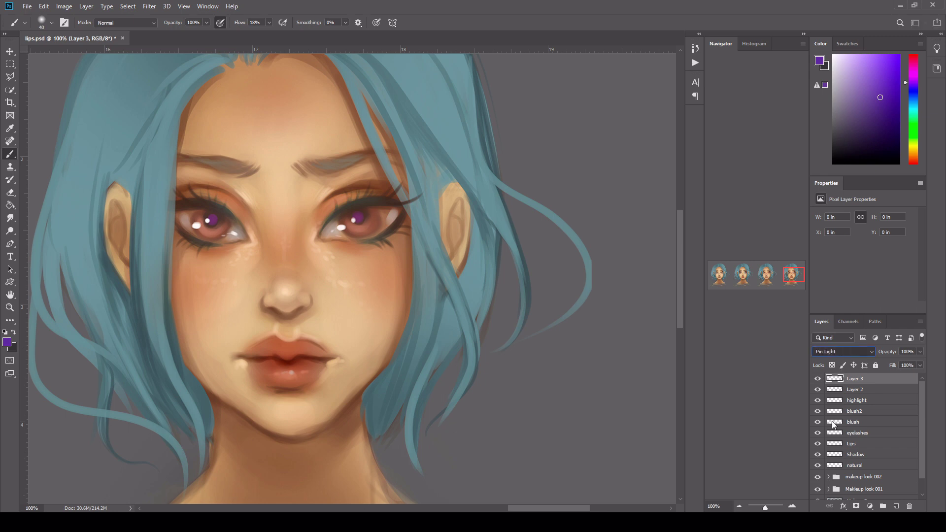
drag(340, 199, 319, 227)
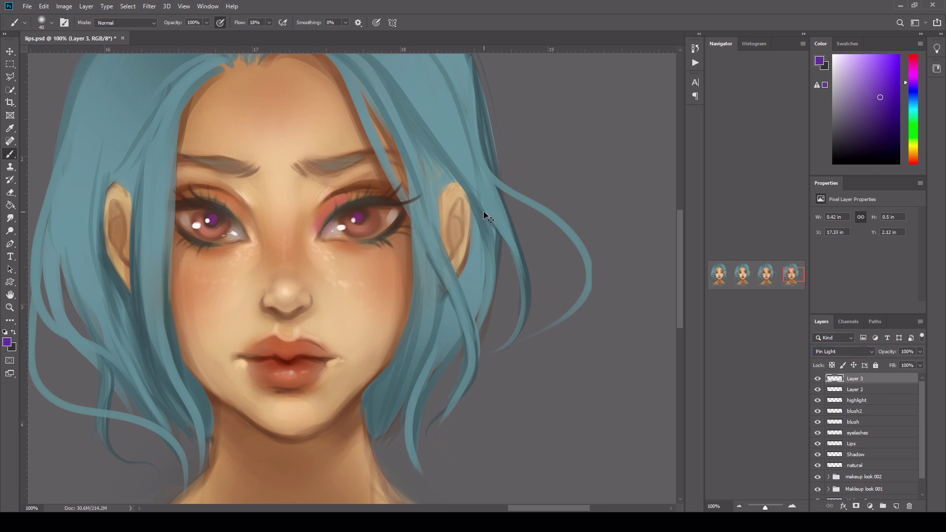
key(ctrl+z)
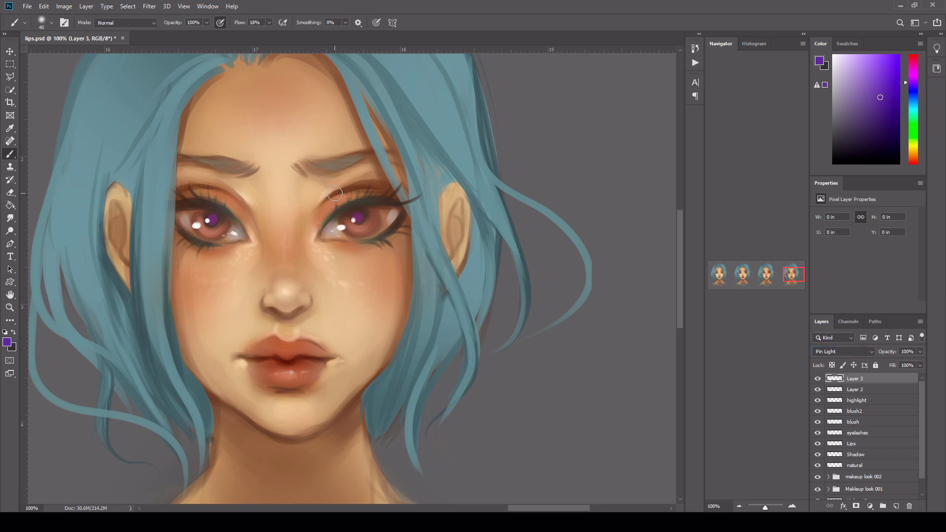
Paint purple accents on Layer 3 around the inner corners of both eyes and down beside the nose bridge.
mouse_move(328, 204)
mouse_down()
mouse_move(315, 235)
mouse_move(321, 219)
mouse_move(320, 256)
mouse_up()
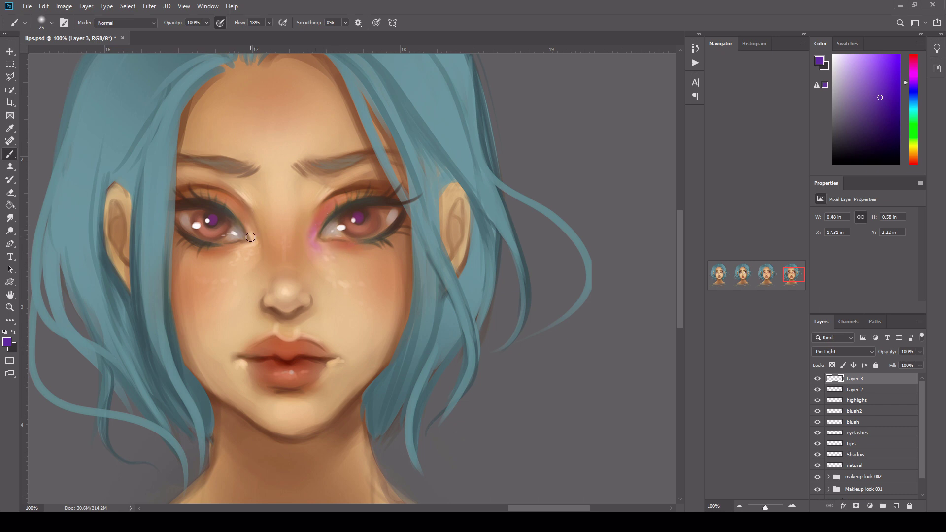
mouse_move(250, 237)
mouse_down()
mouse_move(246, 246)
mouse_move(246, 224)
mouse_move(249, 234)
mouse_up()
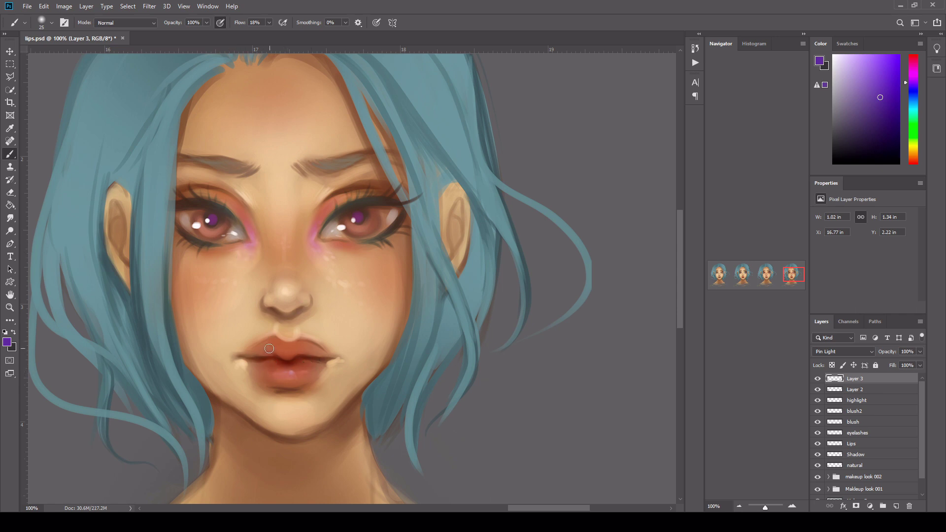
mouse_move(249, 261)
mouse_down()
mouse_move(200, 249)
mouse_move(244, 241)
mouse_move(264, 249)
mouse_up()
mouse_move(256, 251)
mouse_down()
mouse_move(230, 270)
mouse_move(243, 259)
mouse_move(261, 290)
mouse_move(278, 269)
mouse_move(249, 268)
mouse_up()
mouse_move(332, 247)
mouse_down()
mouse_move(308, 250)
mouse_move(338, 266)
mouse_move(307, 216)
mouse_move(292, 248)
mouse_move(261, 245)
mouse_up()
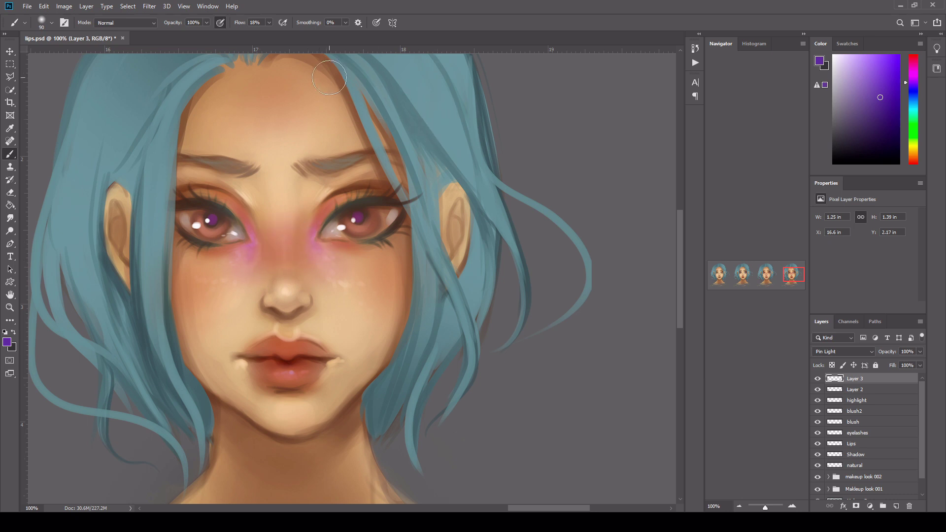
Brush soft purple eyeshadow under both eyebrows and along the outer edges of the face with a size 90 brush.
mouse_move(348, 157)
mouse_down()
mouse_move(355, 177)
mouse_move(377, 167)
mouse_move(366, 177)
mouse_move(404, 182)
mouse_up()
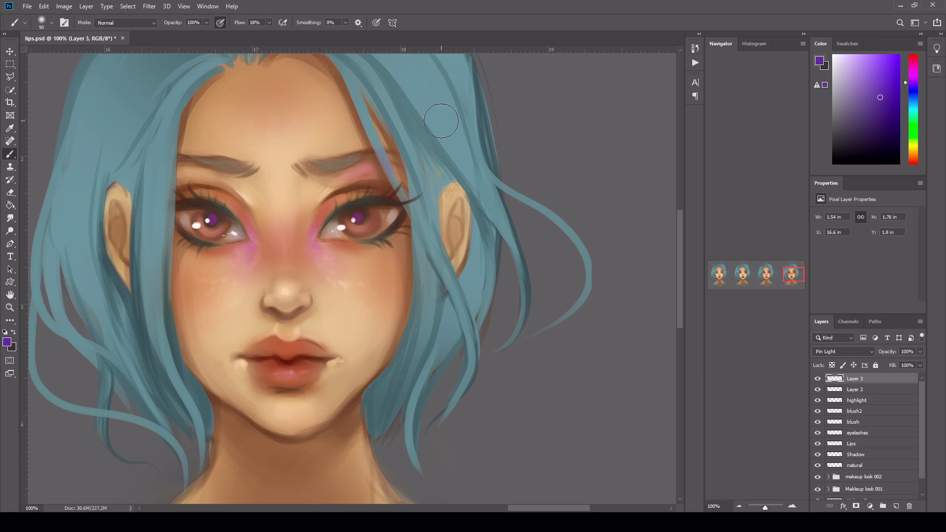
key(ctrl+z)
mouse_move(204, 181)
mouse_down()
mouse_move(170, 175)
mouse_move(207, 173)
mouse_up()
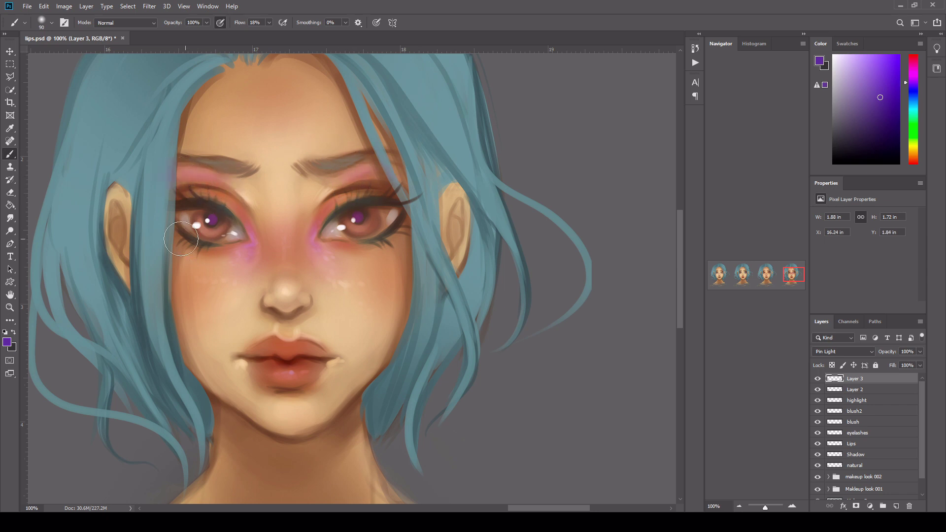
mouse_move(180, 239)
mouse_down()
mouse_move(187, 251)
mouse_move(182, 244)
mouse_up()
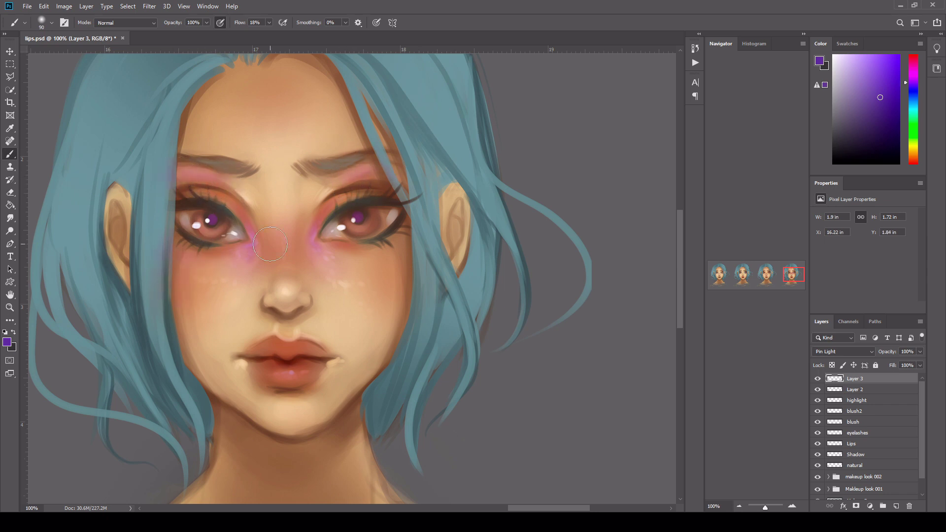
click(408, 267)
Compare the fourth portrait's purple-accented makeup with the third portrait at 50% zoom.
drag(792, 277, 740, 281)
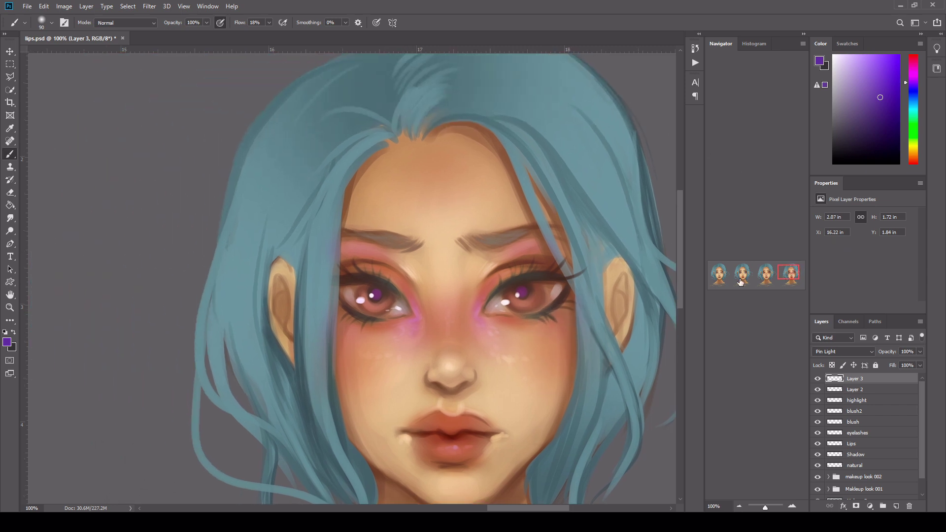
key(z)
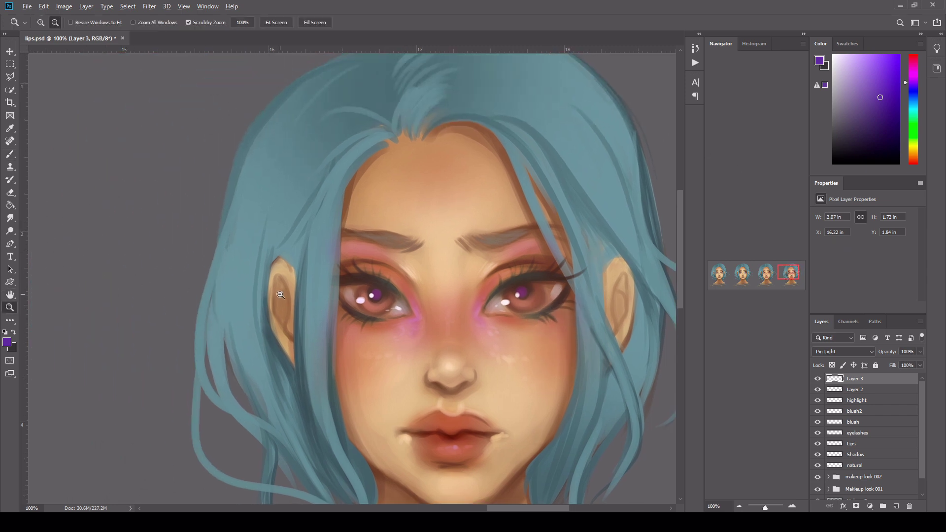
alt+click(281, 295)
alt+click(275, 294)
drag(800, 278, 787, 277)
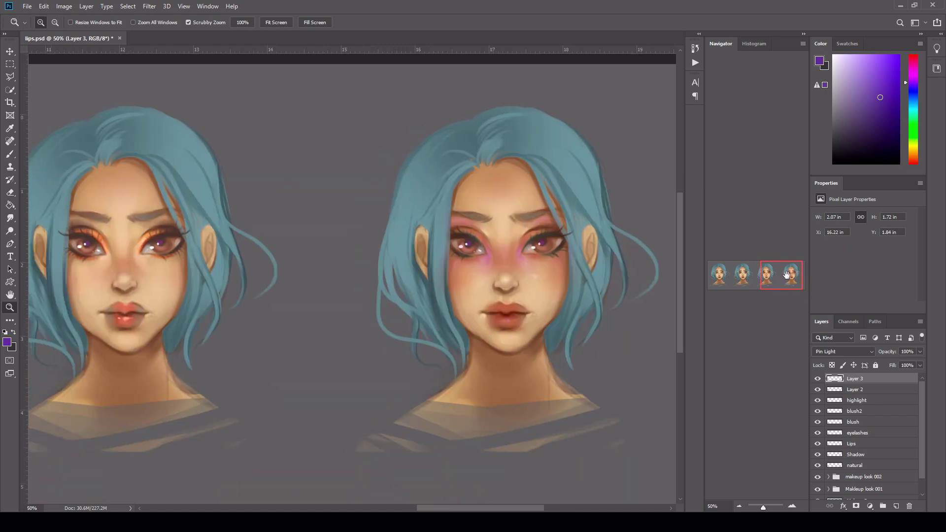
mouse_move(784, 274)
mouse_down()
mouse_move(730, 266)
mouse_move(786, 267)
mouse_move(733, 260)
mouse_move(746, 278)
mouse_move(787, 285)
mouse_up()
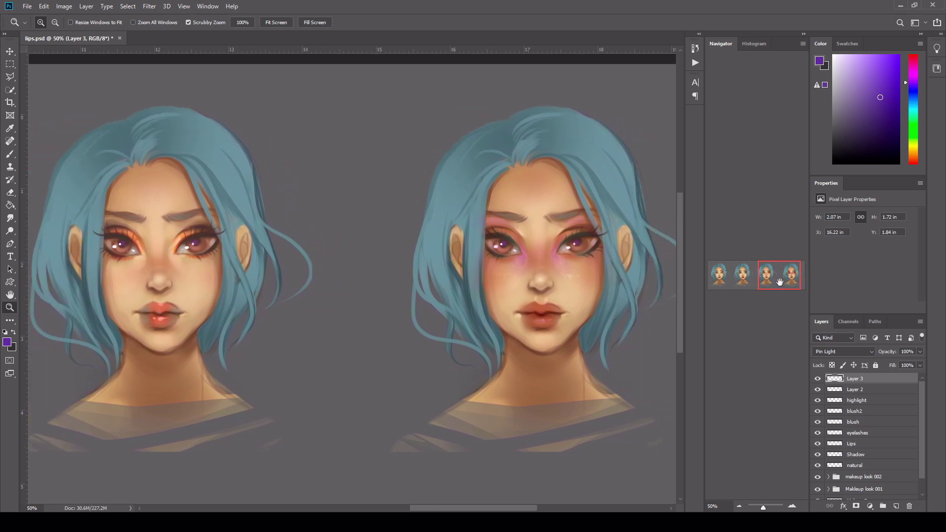
Fit the whole row of four portraits on screen, switch to the Move tool and save the document.
click(276, 22)
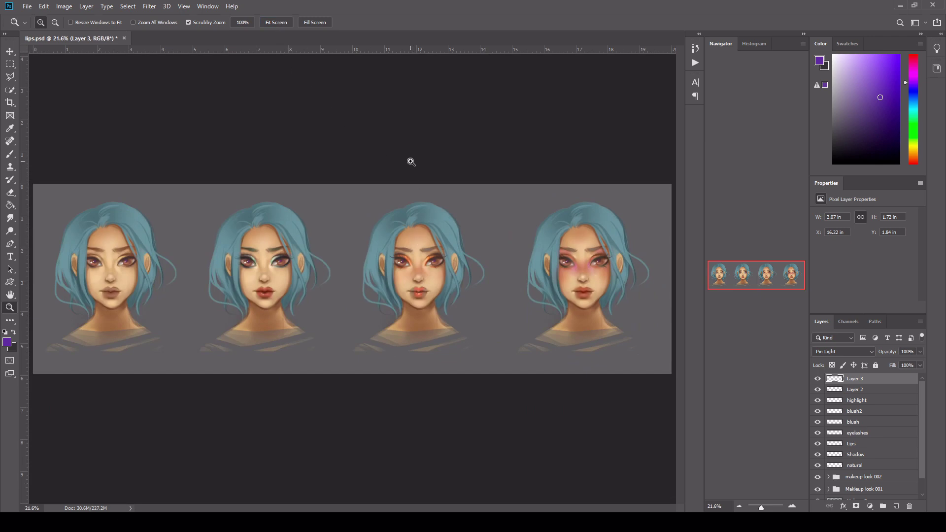
click(10, 52)
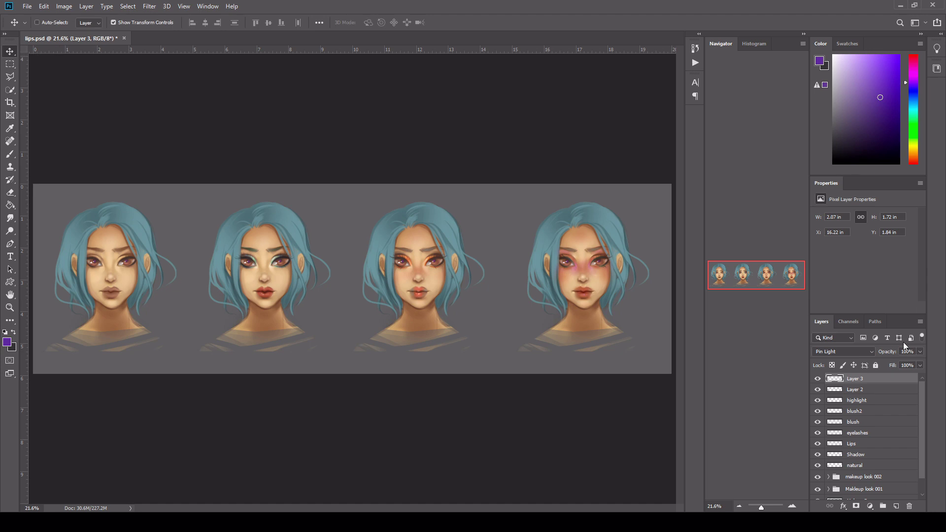
key(ctrl+s)
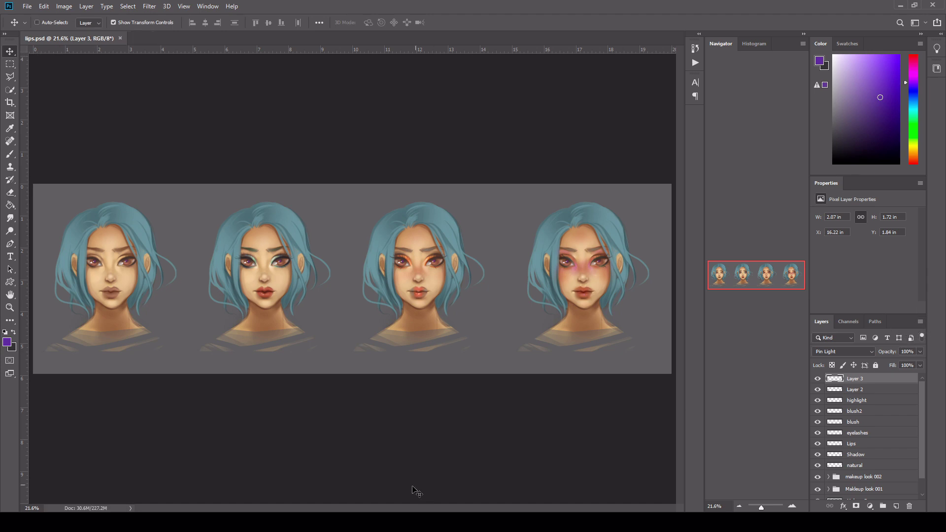